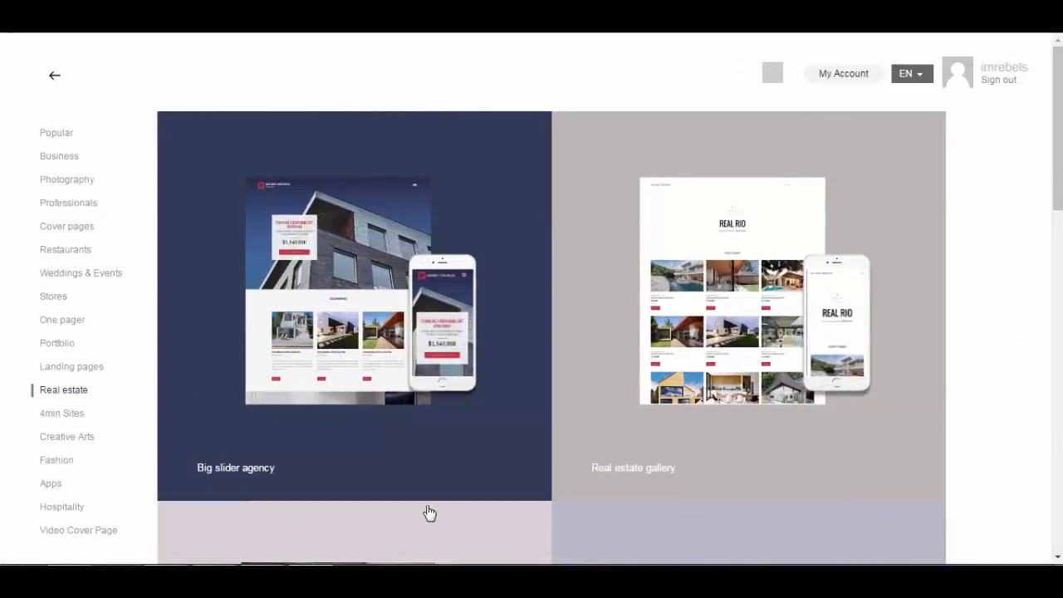
Open the Big slider agency real estate template for editing
{"action": "left_click", "coordinate": [335, 349]}
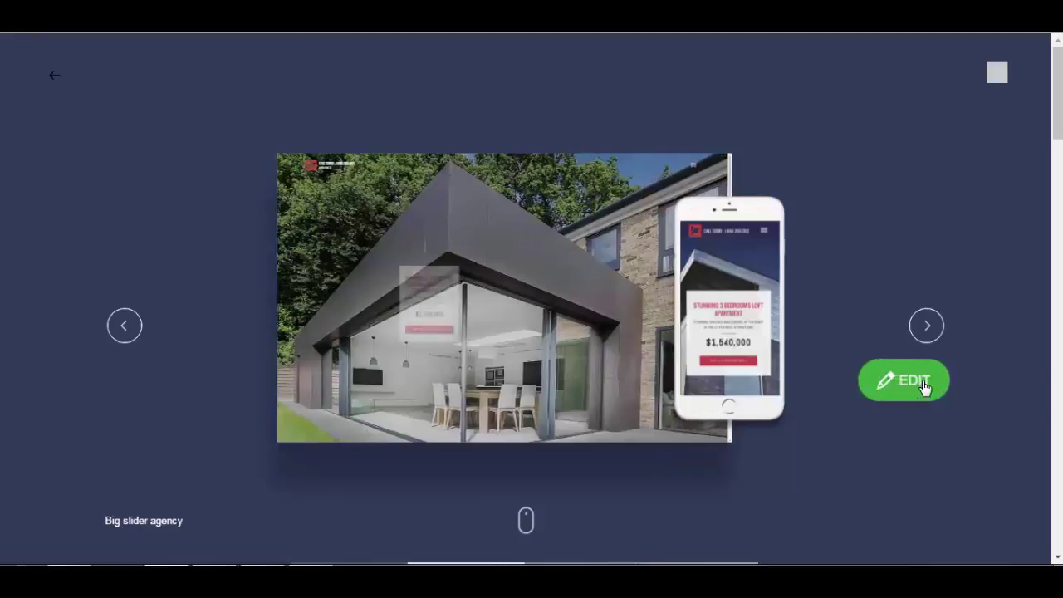
{"action": "left_click", "coordinate": [922, 386]}
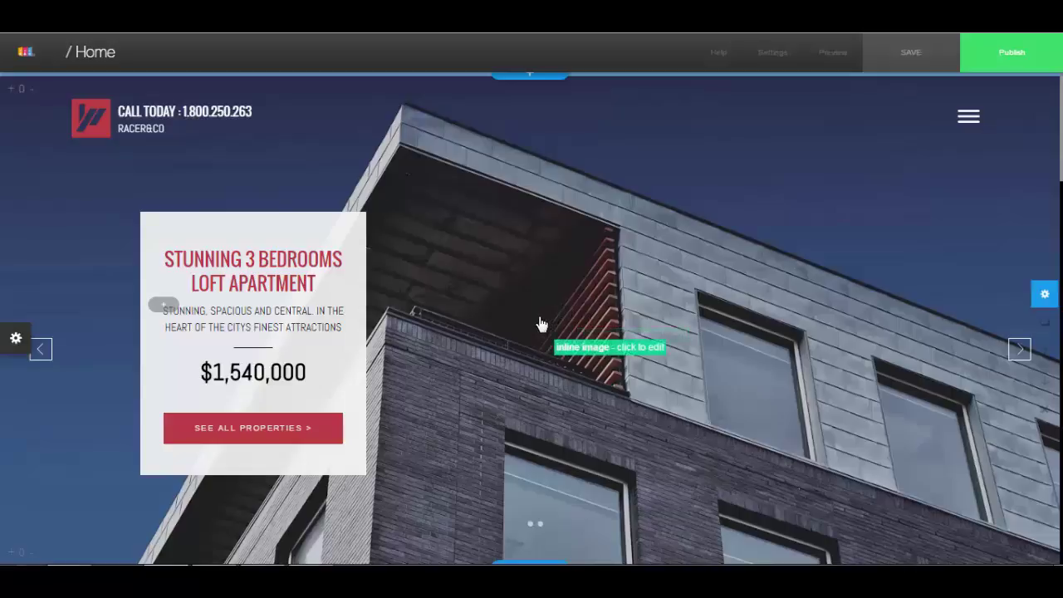
Look through the home page sections from the main slider down to Who We Are
{"action": "scroll", "coordinate": [576, 333], "scroll_direction": "down", "scroll_amount": 2}
{"action": "scroll", "coordinate": [576, 333], "scroll_direction": "down", "scroll_amount": 2}
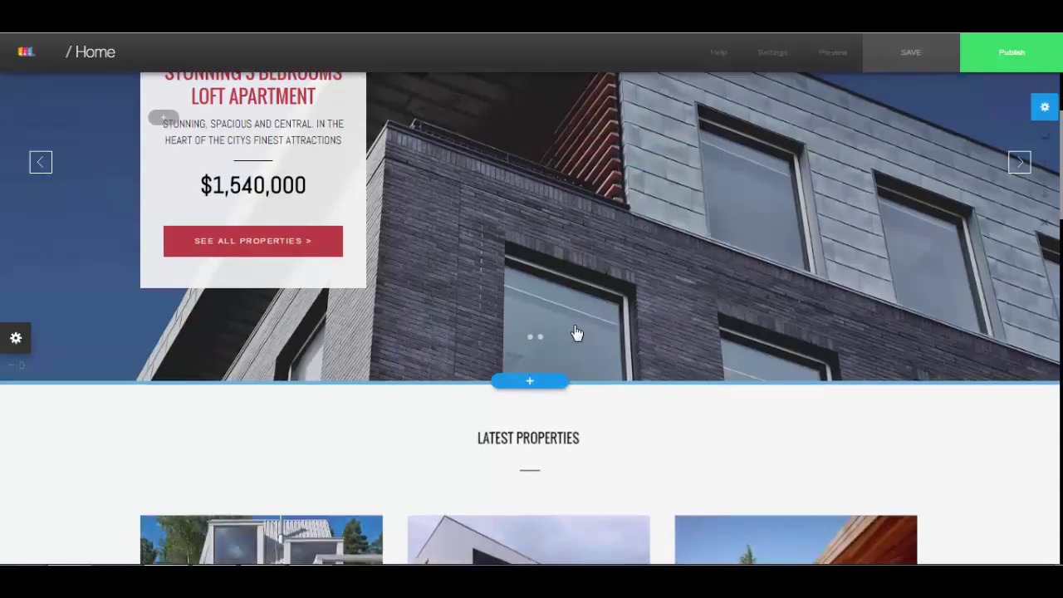
{"action": "scroll", "coordinate": [576, 334], "scroll_direction": "up", "scroll_amount": 3}
{"action": "scroll", "coordinate": [576, 334], "scroll_direction": "down", "scroll_amount": 3}
{"action": "scroll", "coordinate": [548, 339], "scroll_direction": "down", "scroll_amount": 2}
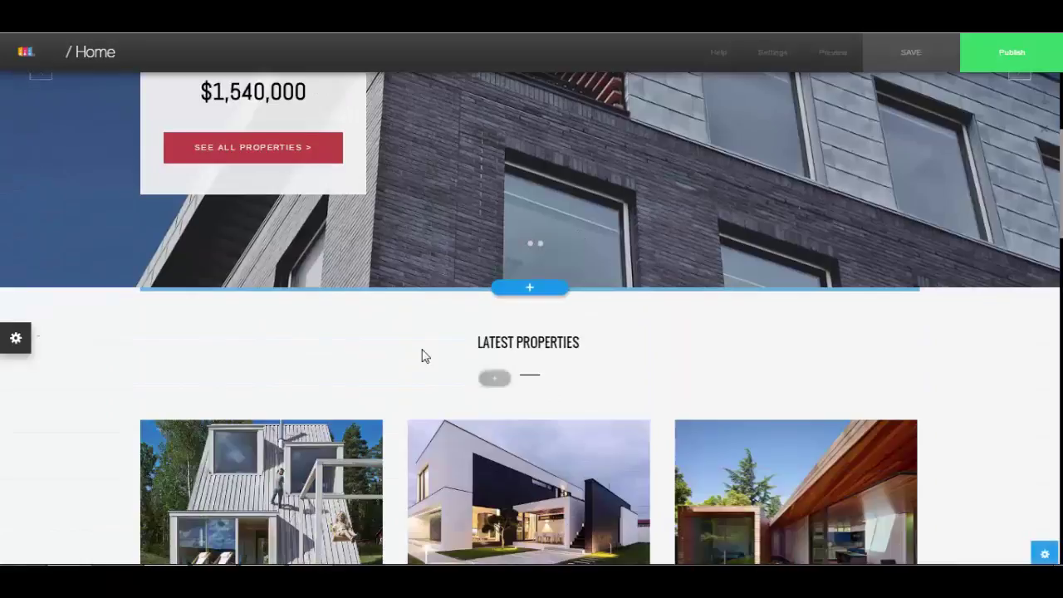
{"action": "scroll", "coordinate": [332, 348], "scroll_direction": "down", "scroll_amount": 4}
{"action": "scroll", "coordinate": [282, 349], "scroll_direction": "down", "scroll_amount": 4}
{"action": "scroll", "coordinate": [530, 450], "scroll_direction": "down", "scroll_amount": 2}
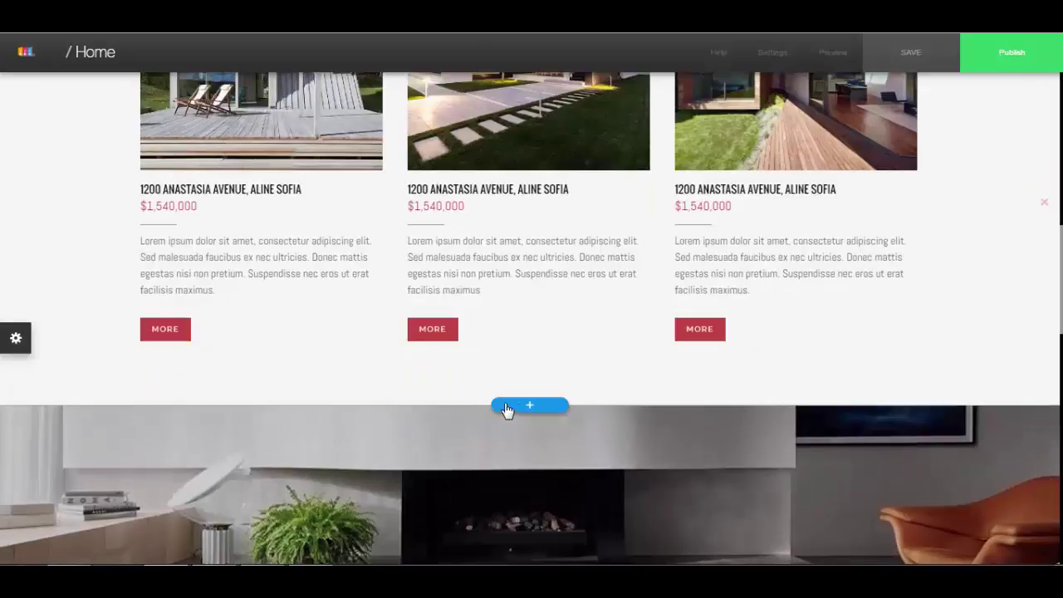
{"action": "scroll", "coordinate": [515, 408], "scroll_direction": "up", "scroll_amount": 9}
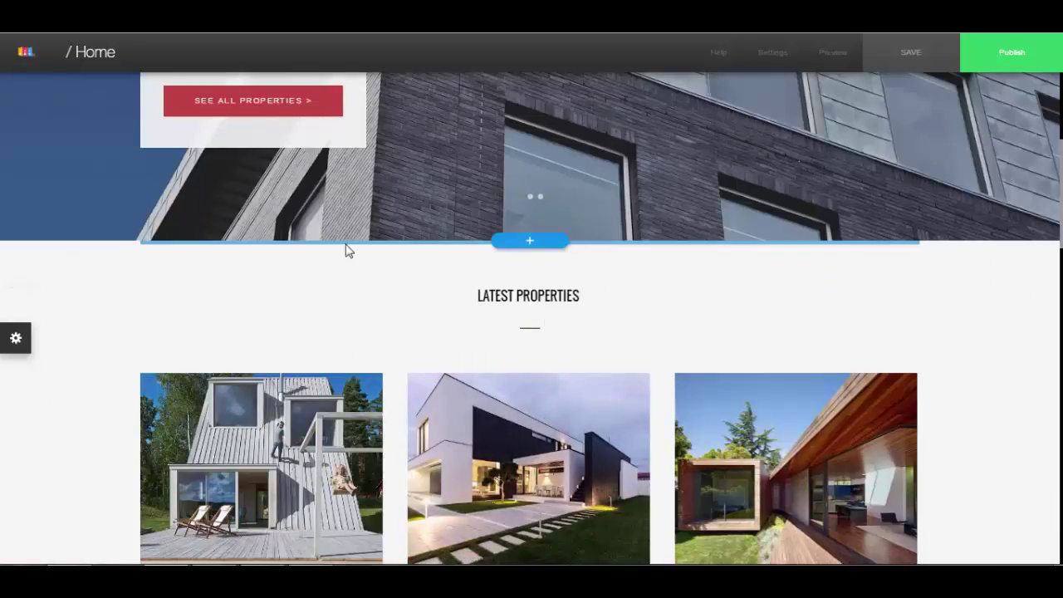
{"action": "scroll", "coordinate": [389, 351], "scroll_direction": "down", "scroll_amount": 11}
{"action": "scroll", "coordinate": [391, 355], "scroll_direction": "down", "scroll_amount": 6}
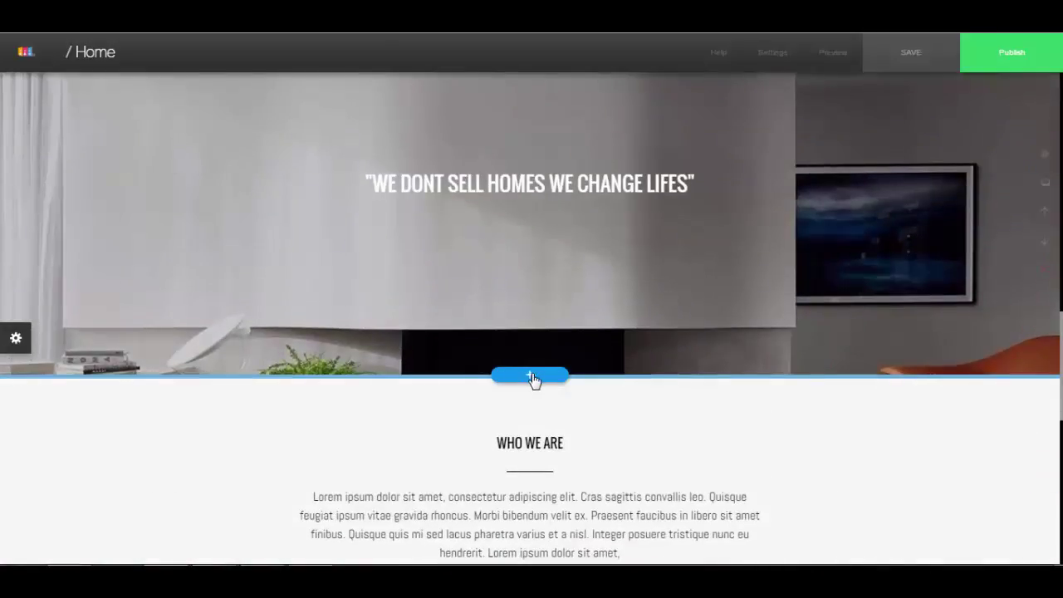
Browse the header designs offered as a new section above Who We Are, and leave without adding one
{"action": "left_click", "coordinate": [523, 376]}
{"action": "scroll", "coordinate": [278, 415], "scroll_direction": "down", "scroll_amount": 1}
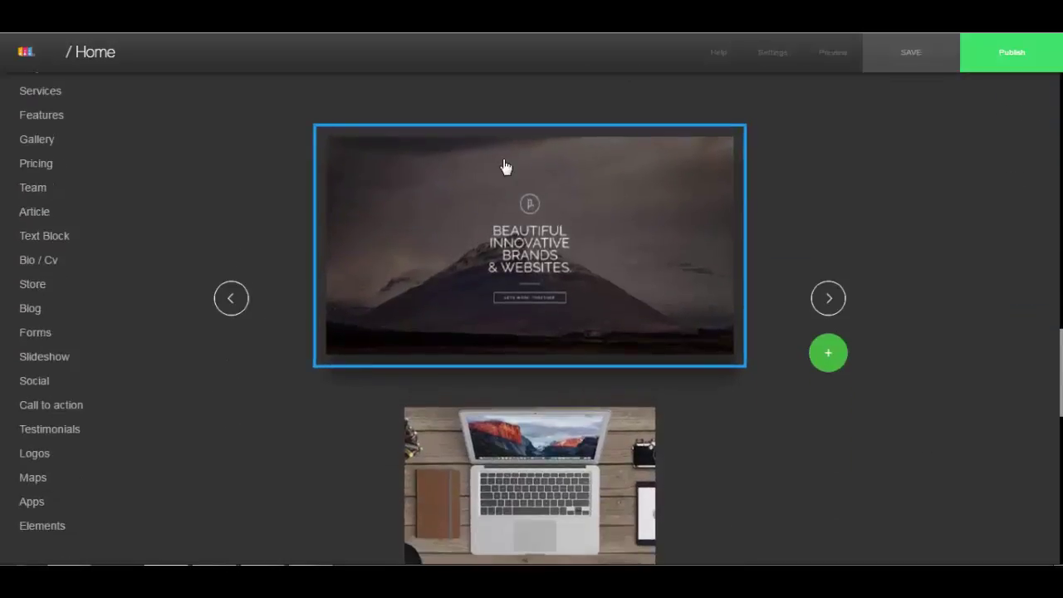
{"action": "scroll", "coordinate": [478, 399], "scroll_direction": "down", "scroll_amount": 3}
{"action": "scroll", "coordinate": [573, 360], "scroll_direction": "up", "scroll_amount": 7}
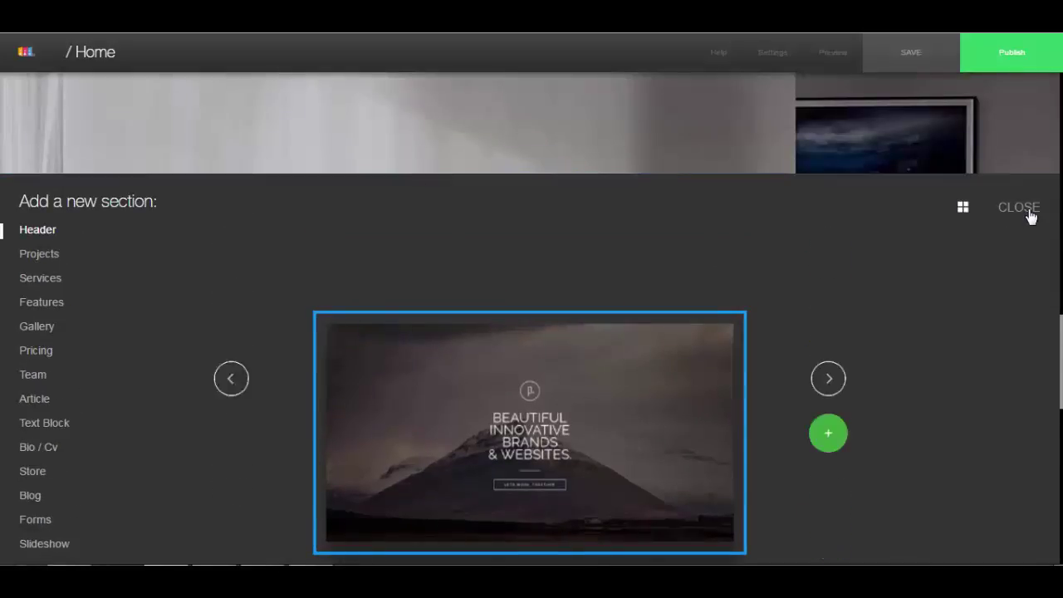
{"action": "left_click", "coordinate": [1024, 211]}
Add a body text element beneath the slogan in the fireplace banner section
{"action": "scroll", "coordinate": [459, 321], "scroll_direction": "up", "scroll_amount": 3}
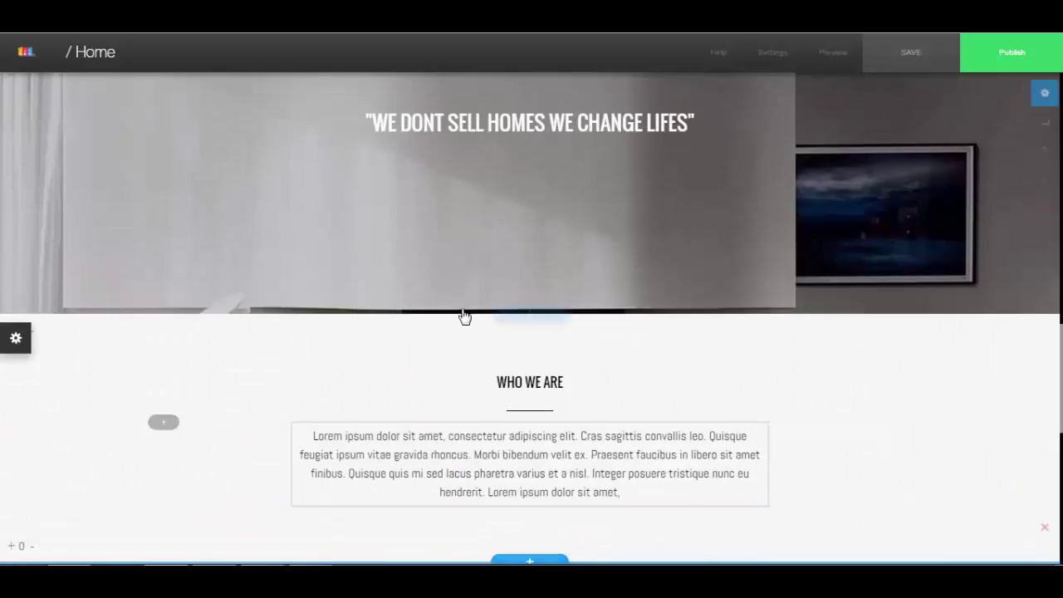
{"action": "scroll", "coordinate": [540, 286], "scroll_direction": "up", "scroll_amount": 1}
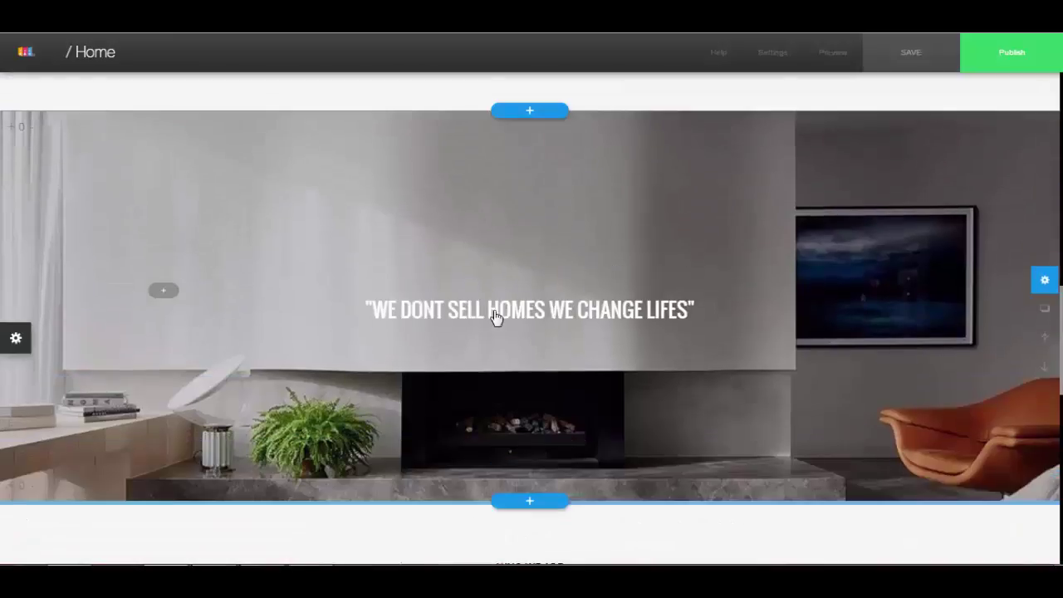
{"action": "left_click", "coordinate": [553, 313]}
{"action": "mouse_move", "coordinate": [558, 443]}
{"action": "left_click", "coordinate": [163, 294]}
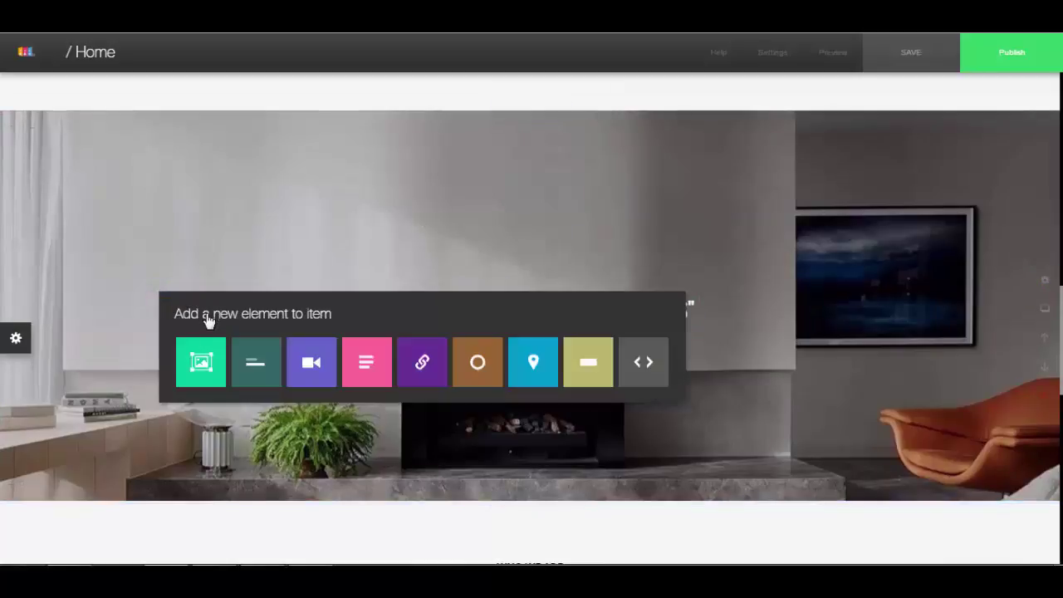
{"action": "left_click", "coordinate": [200, 365]}
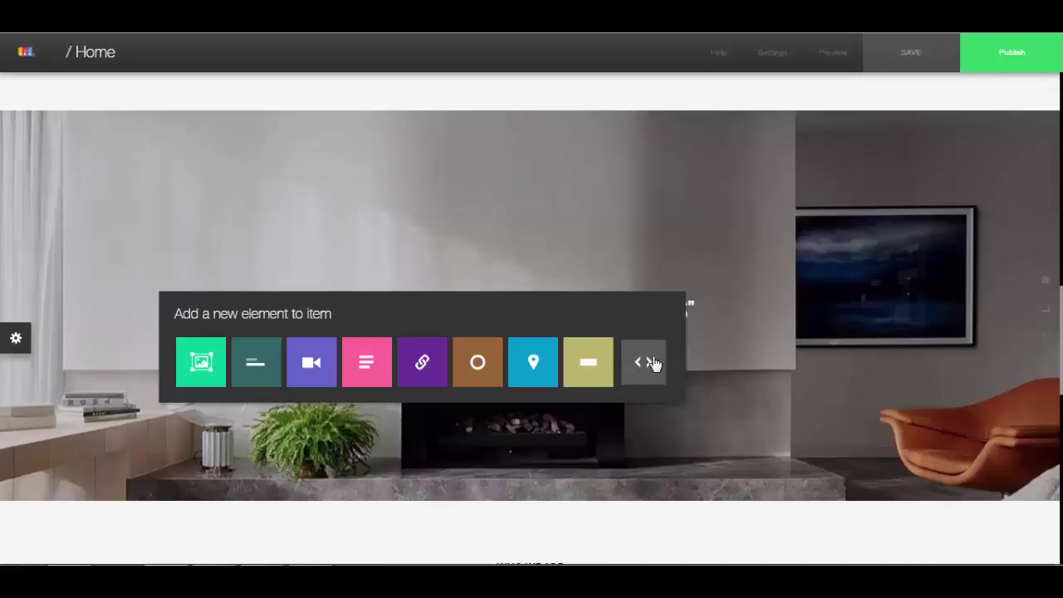
{"action": "scroll", "coordinate": [654, 365], "scroll_direction": "down", "scroll_amount": 1}
{"action": "left_click", "coordinate": [375, 332]}
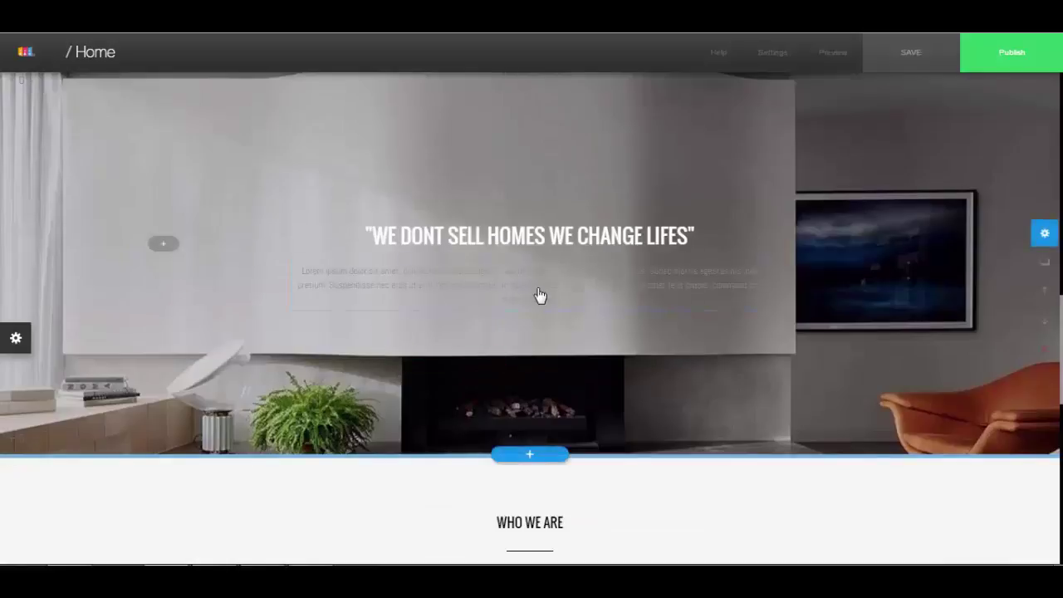
Edit the new body text under the banner slogan and slightly enlarge its overall font size
{"action": "mouse_move", "coordinate": [574, 297]}
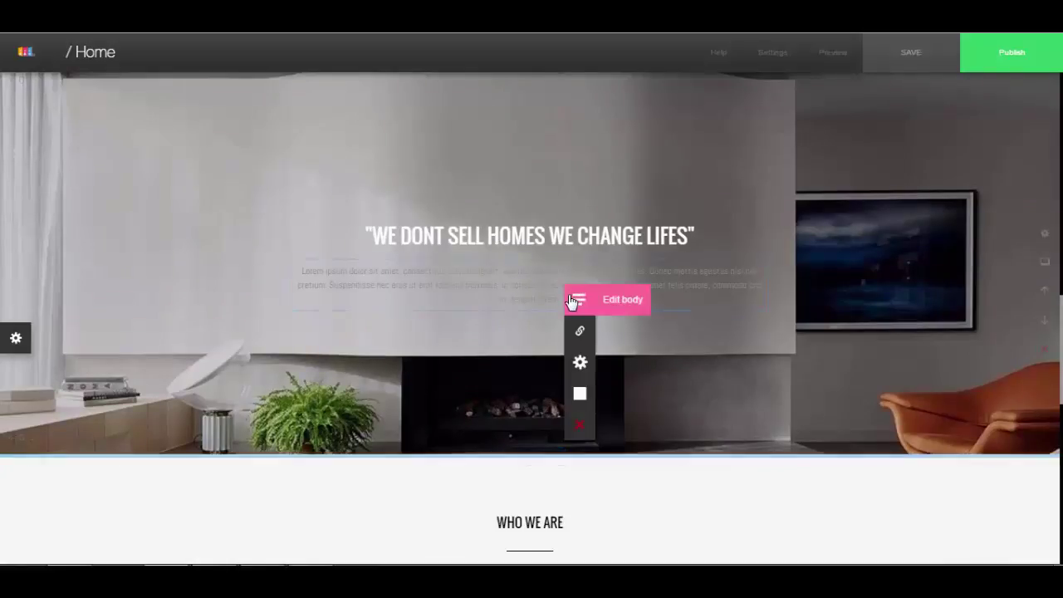
{"action": "left_click", "coordinate": [622, 305]}
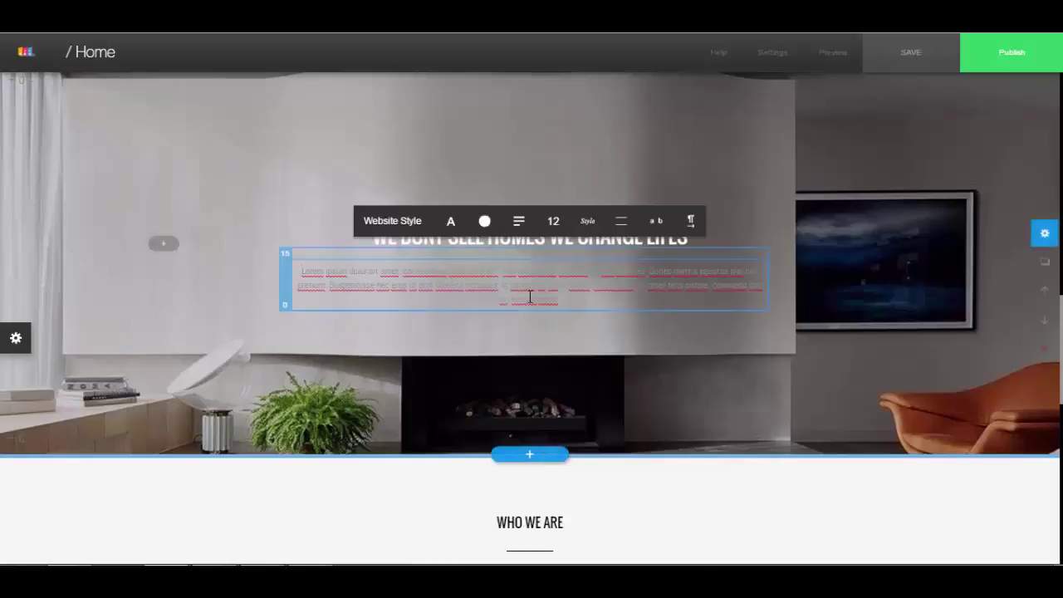
{"action": "left_click", "coordinate": [450, 220]}
{"action": "left_click", "coordinate": [450, 220]}
{"action": "left_click", "coordinate": [551, 218]}
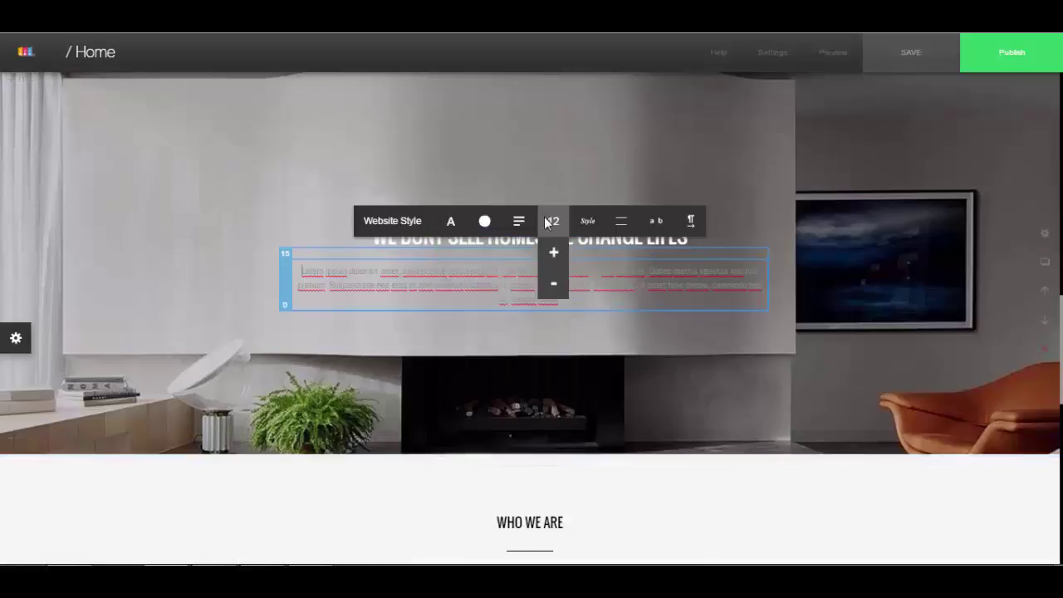
{"action": "left_click", "coordinate": [484, 220]}
{"action": "left_click", "coordinate": [551, 224]}
{"action": "left_click", "coordinate": [553, 252]}
{"action": "left_click", "coordinate": [554, 252]}
{"action": "left_click", "coordinate": [554, 252]}
{"action": "left_click", "coordinate": [554, 252]}
{"action": "left_click", "coordinate": [554, 253]}
{"action": "left_click", "coordinate": [553, 253]}
{"action": "left_click", "coordinate": [554, 289]}
{"action": "left_click", "coordinate": [554, 290]}
{"action": "left_click", "coordinate": [554, 290]}
Set only the word "Suspendisse" in the body text to font size 28
{"action": "left_click", "coordinate": [526, 289]}
{"action": "double_click", "coordinate": [456, 285]}
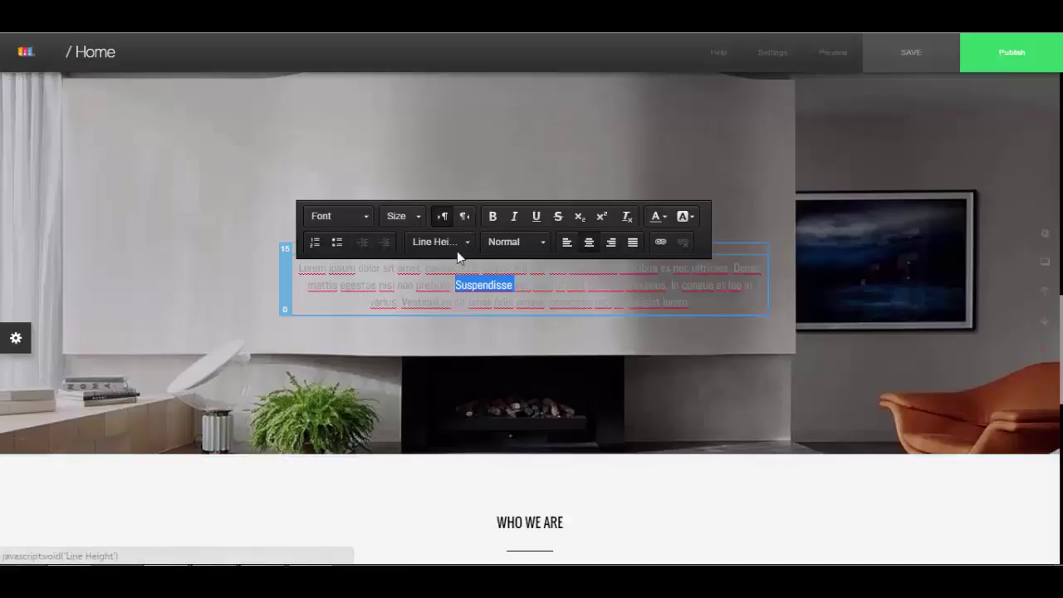
{"action": "left_click", "coordinate": [420, 220]}
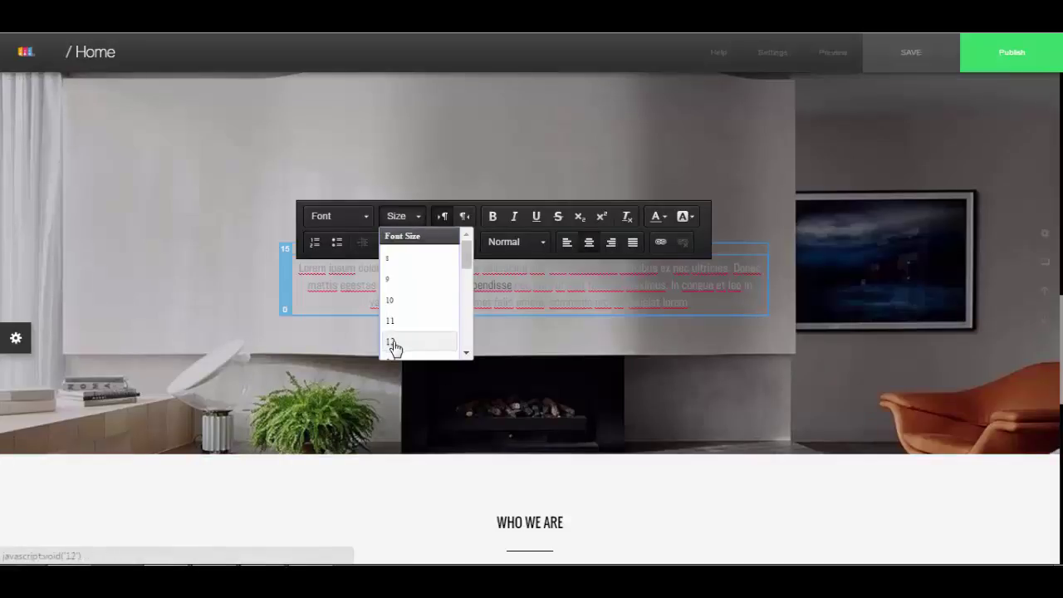
{"action": "scroll", "coordinate": [412, 321], "scroll_direction": "down", "scroll_amount": 5}
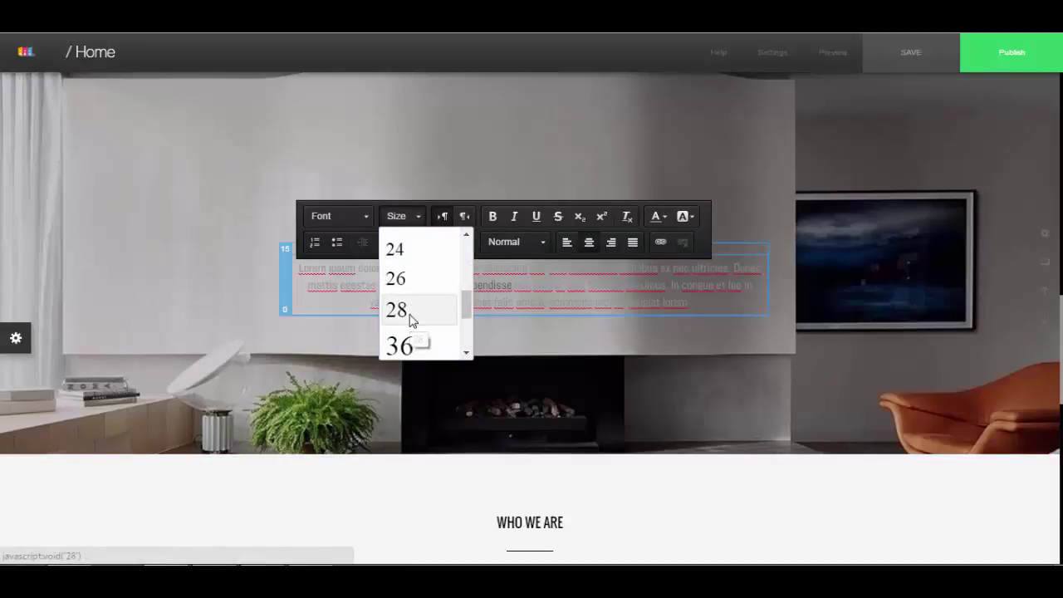
{"action": "left_click", "coordinate": [411, 317]}
{"action": "left_click", "coordinate": [601, 292]}
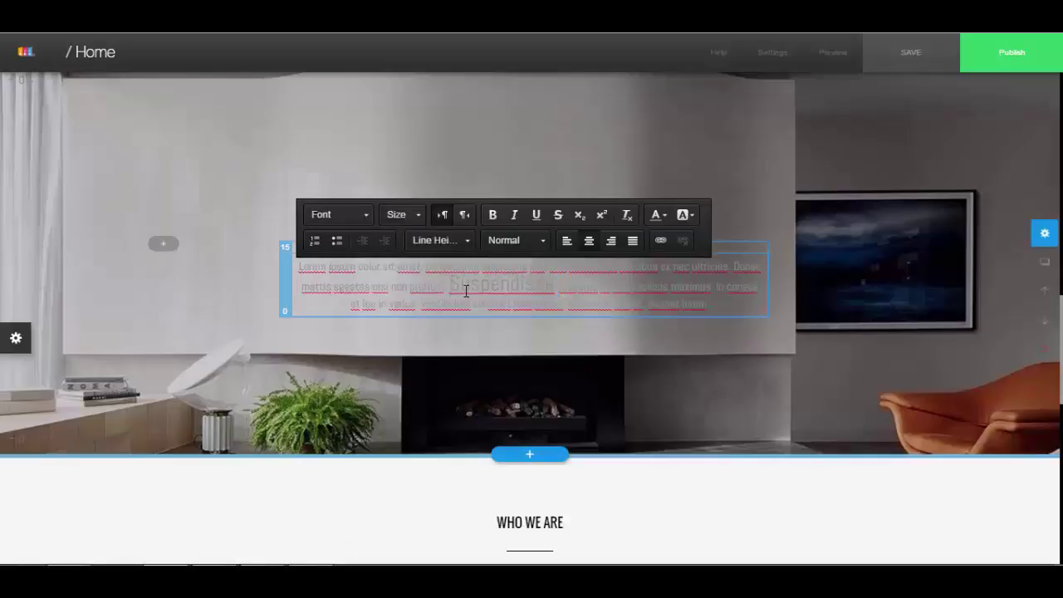
Give the entire body paragraph a red background and white text
{"action": "triple_click", "coordinate": [435, 291]}
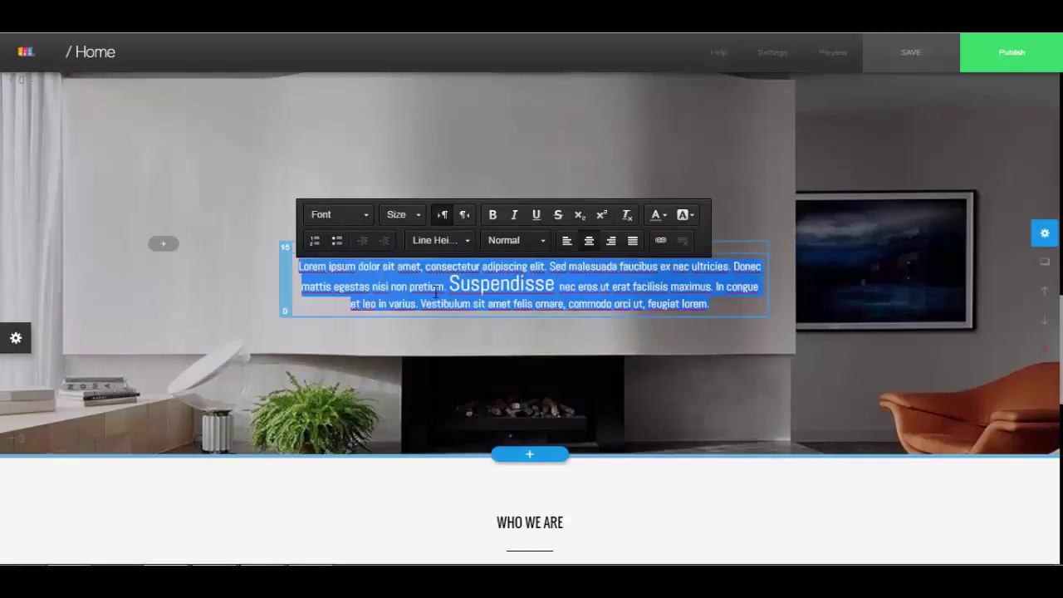
{"action": "left_click", "coordinate": [690, 216]}
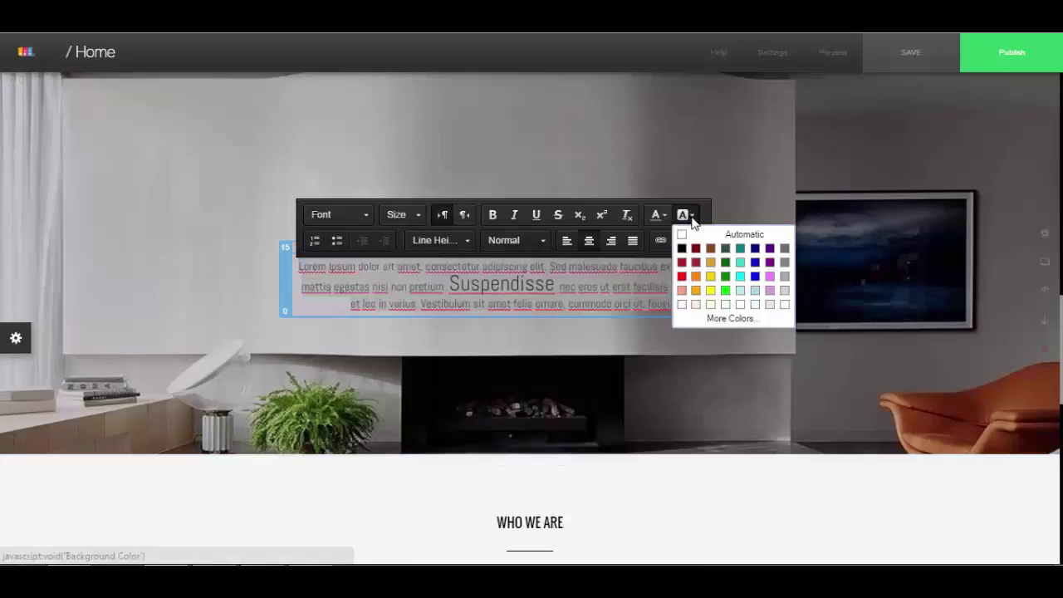
{"action": "left_click", "coordinate": [681, 279]}
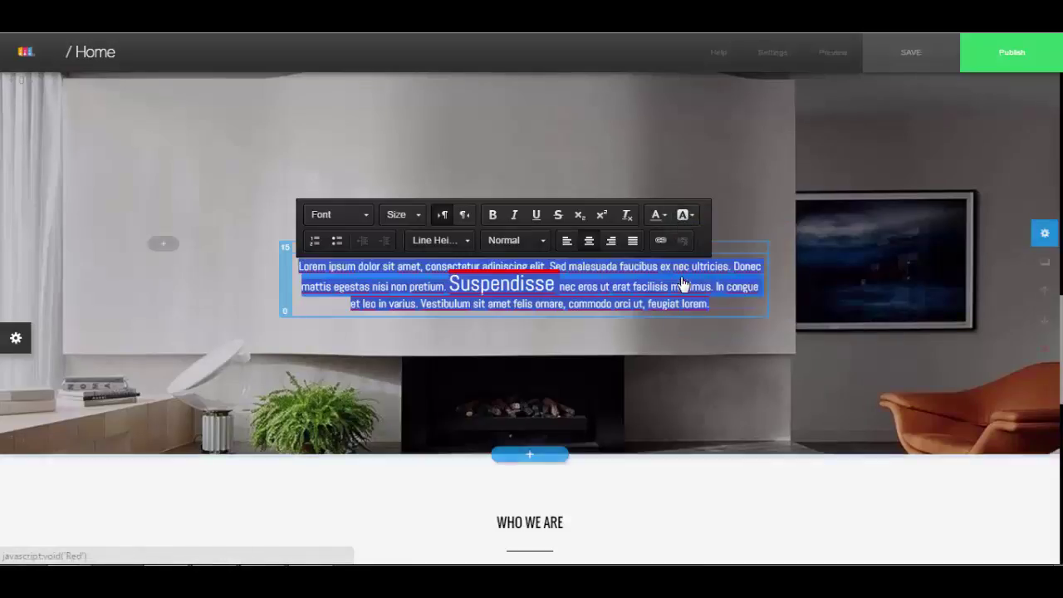
{"action": "left_click", "coordinate": [665, 215]}
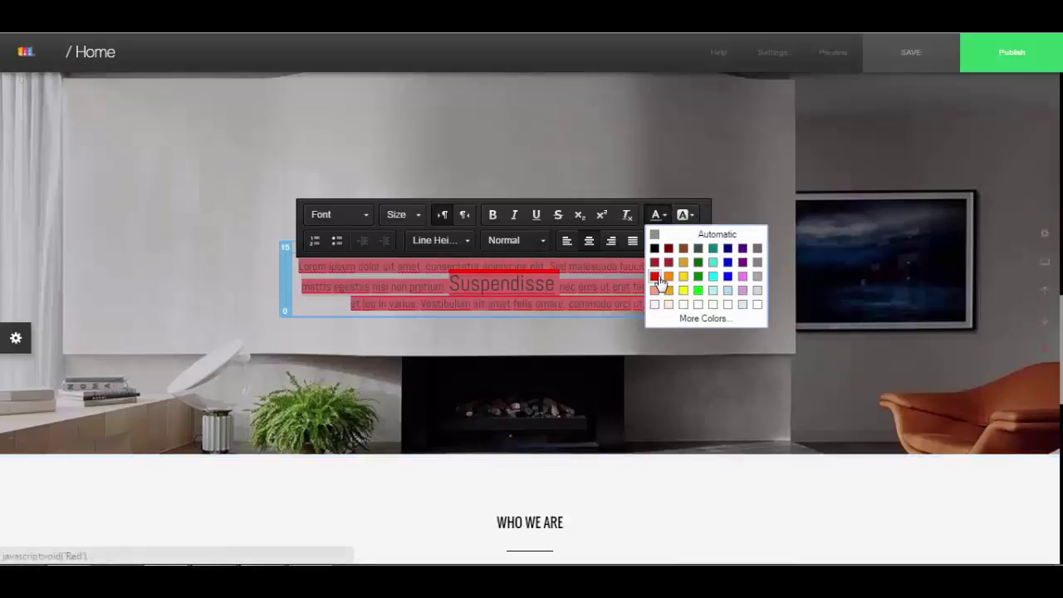
{"action": "left_click", "coordinate": [755, 304]}
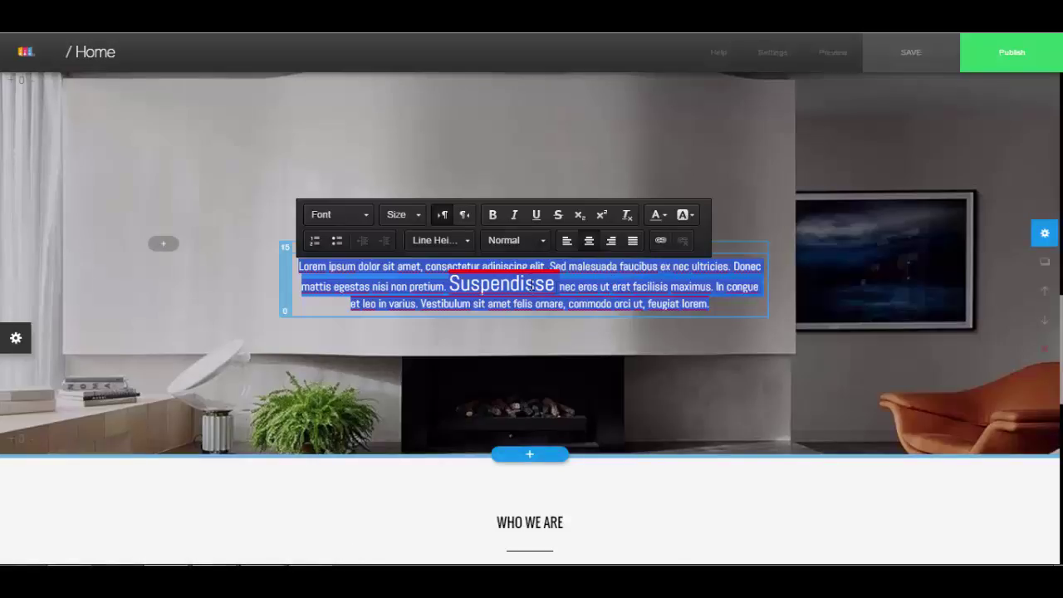
Examine the link settings for the words "eros ut erat" and the paragraph's line height and font choices
{"action": "left_click_drag", "start_coordinate": [578, 286], "coordinate": [621, 287]}
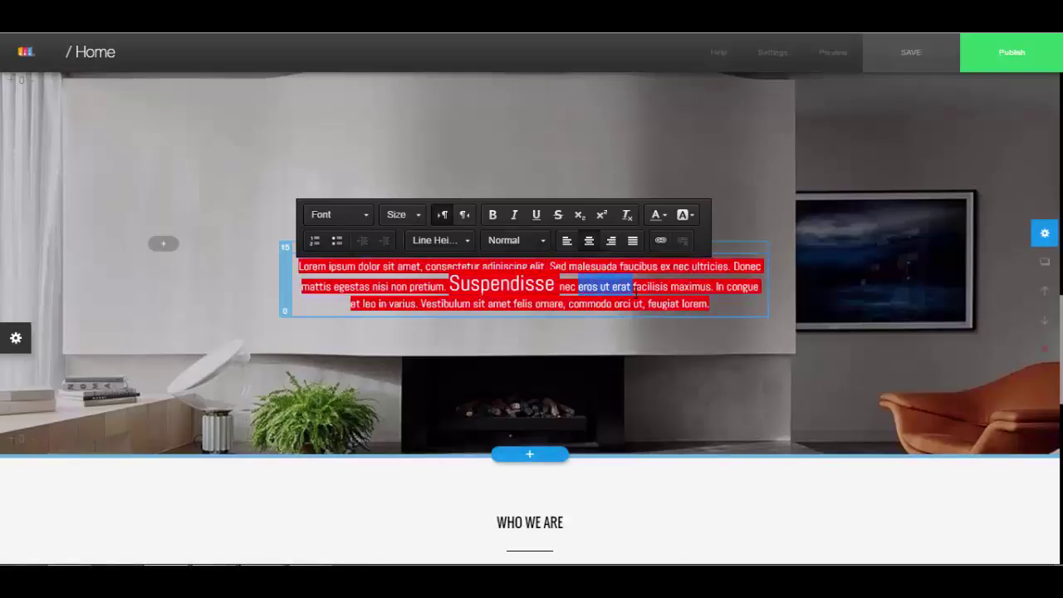
{"action": "left_click", "coordinate": [660, 240]}
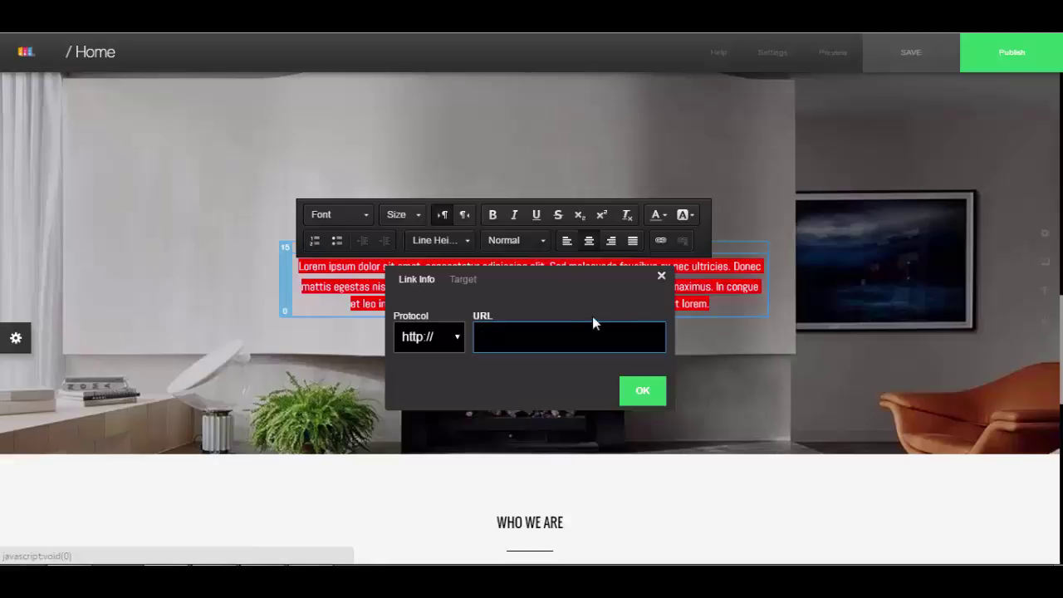
{"action": "left_click", "coordinate": [642, 391]}
{"action": "left_click", "coordinate": [440, 240]}
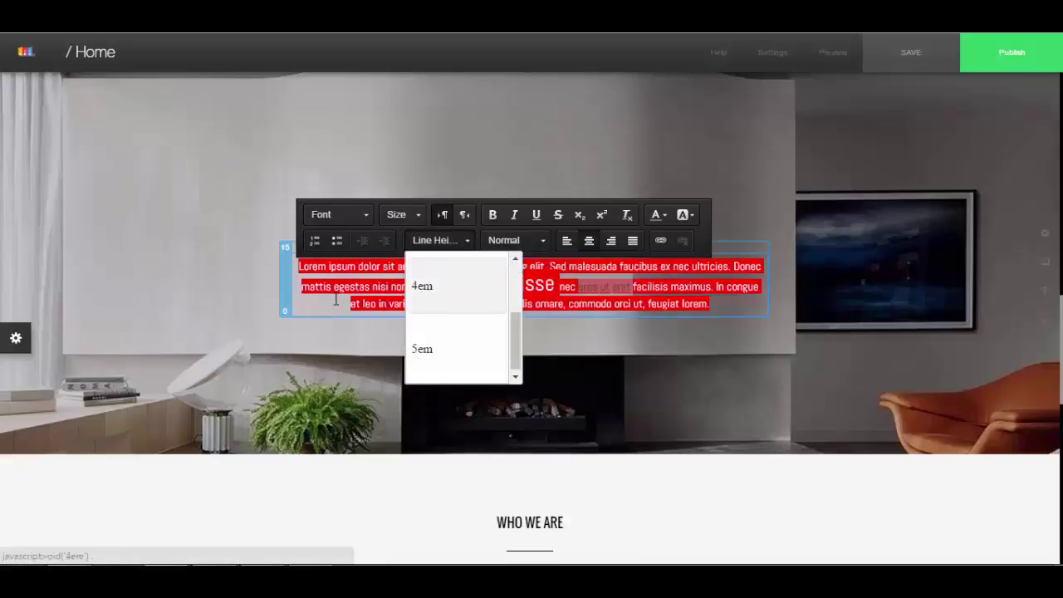
{"action": "left_click", "coordinate": [423, 303]}
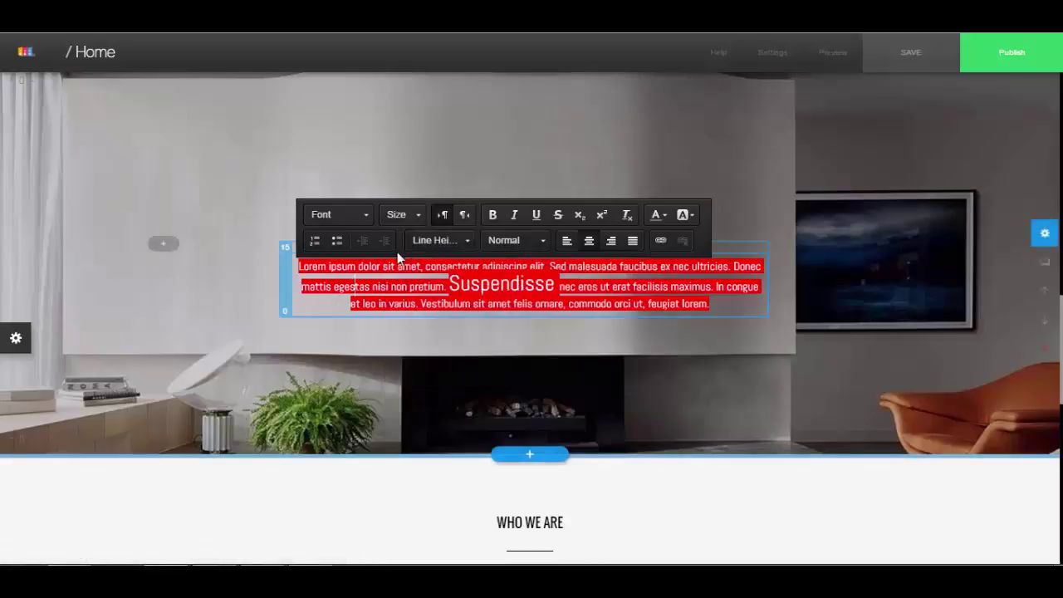
{"action": "left_click", "coordinate": [368, 219]}
Inspect the banner slogan's text editing options and the elements that can be added to the banner
{"action": "left_click", "coordinate": [513, 235]}
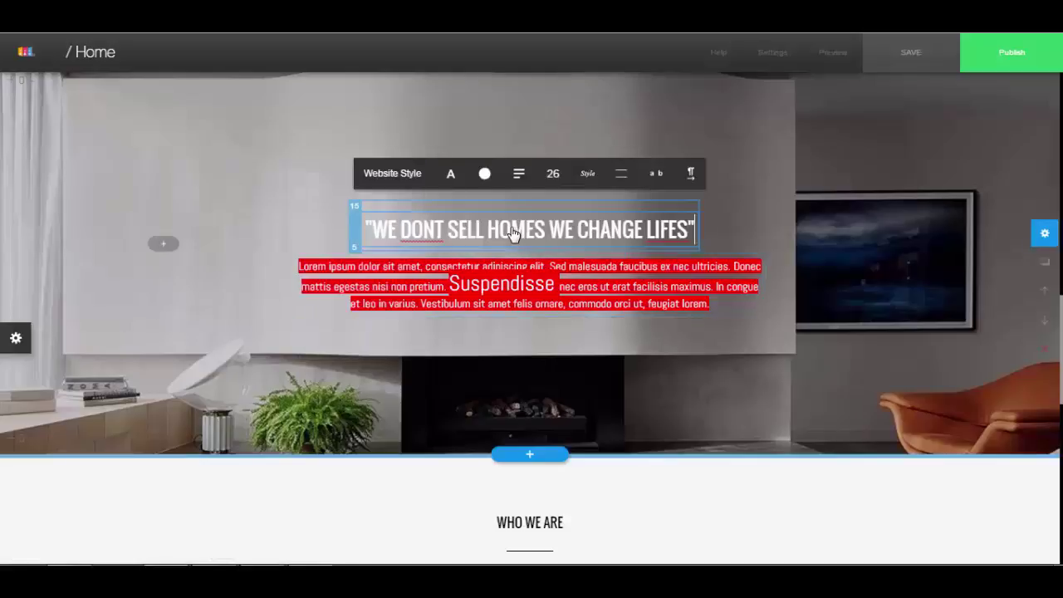
{"action": "left_click", "coordinate": [585, 227]}
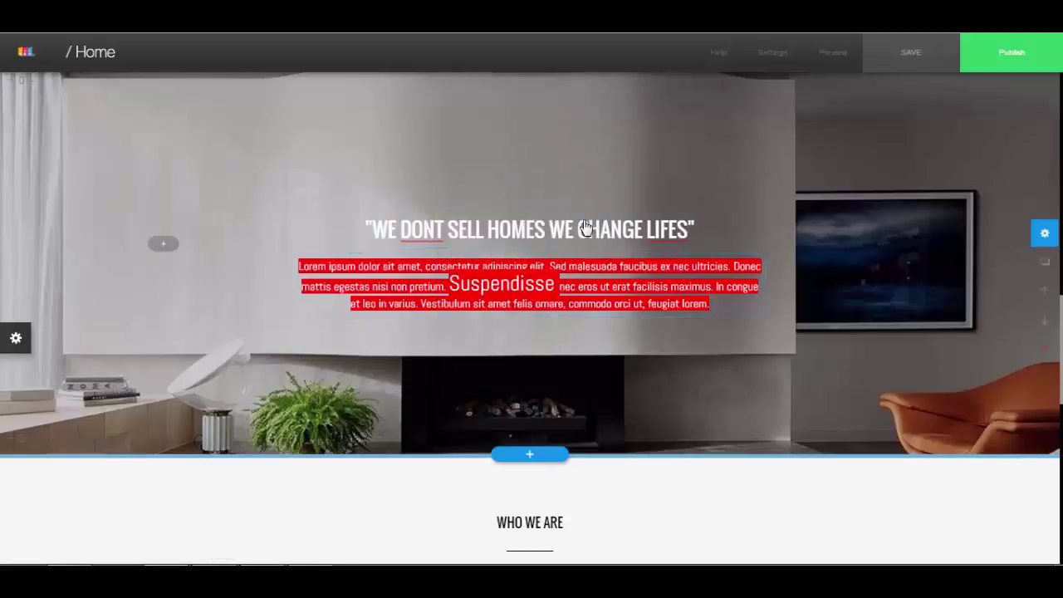
{"action": "mouse_move", "coordinate": [588, 241]}
{"action": "left_click", "coordinate": [631, 242]}
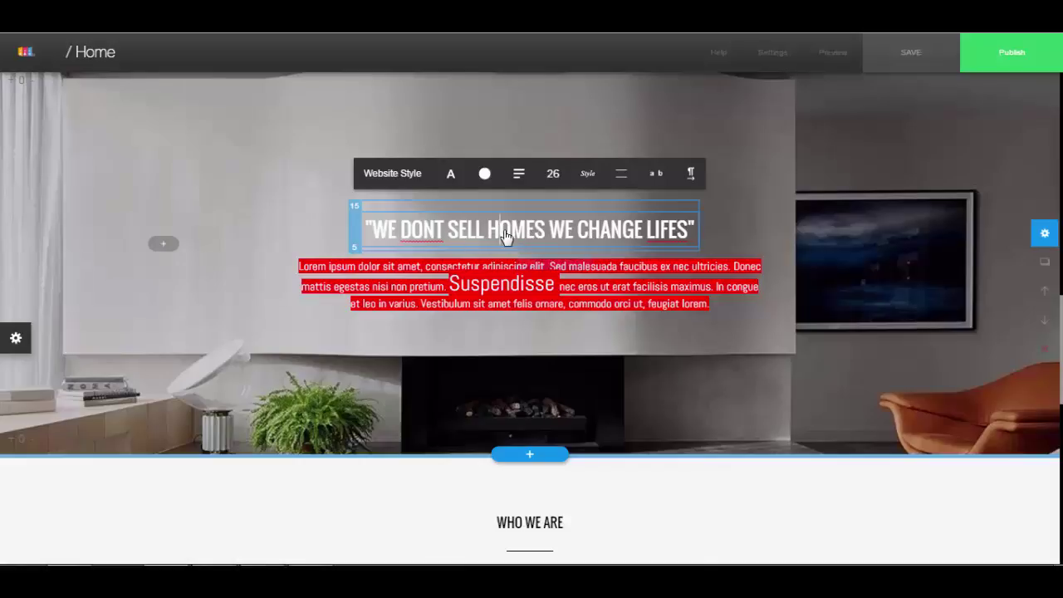
{"action": "double_click", "coordinate": [506, 236]}
{"action": "left_click", "coordinate": [550, 274]}
{"action": "mouse_move", "coordinate": [626, 231]}
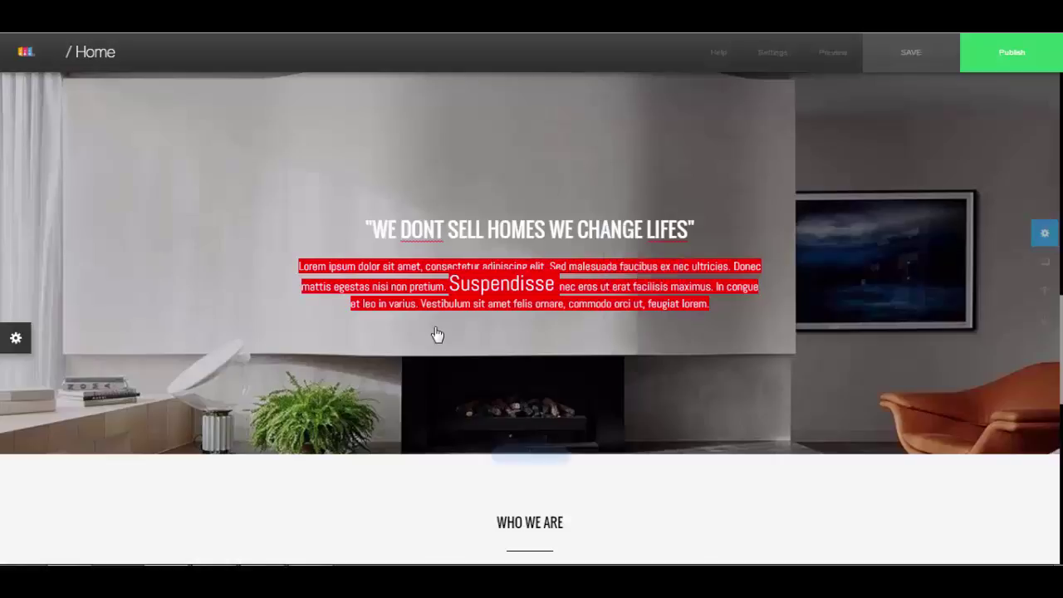
{"action": "left_click", "coordinate": [164, 247]}
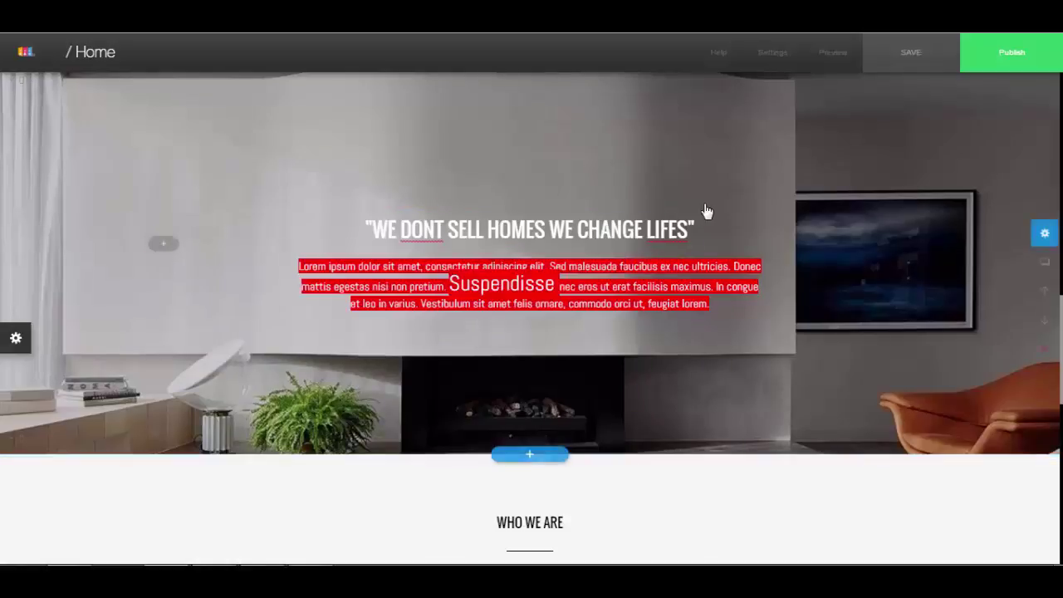
Remove the red-highlighted body paragraph from the banner beneath the slogan
{"action": "mouse_move", "coordinate": [632, 285]}
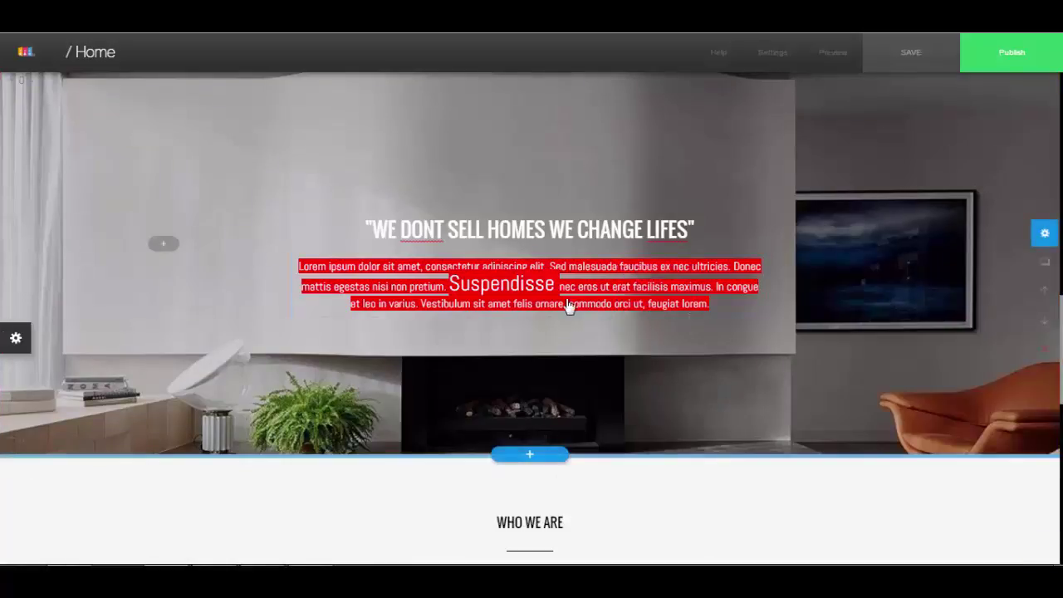
{"action": "mouse_move", "coordinate": [566, 307]}
{"action": "mouse_move", "coordinate": [569, 433]}
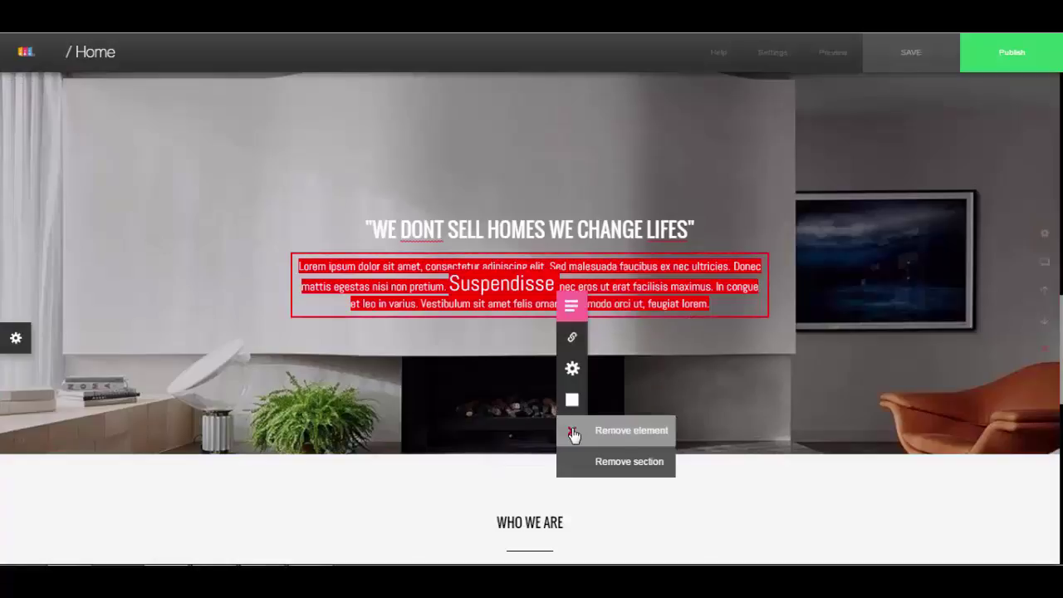
{"action": "left_click", "coordinate": [631, 431]}
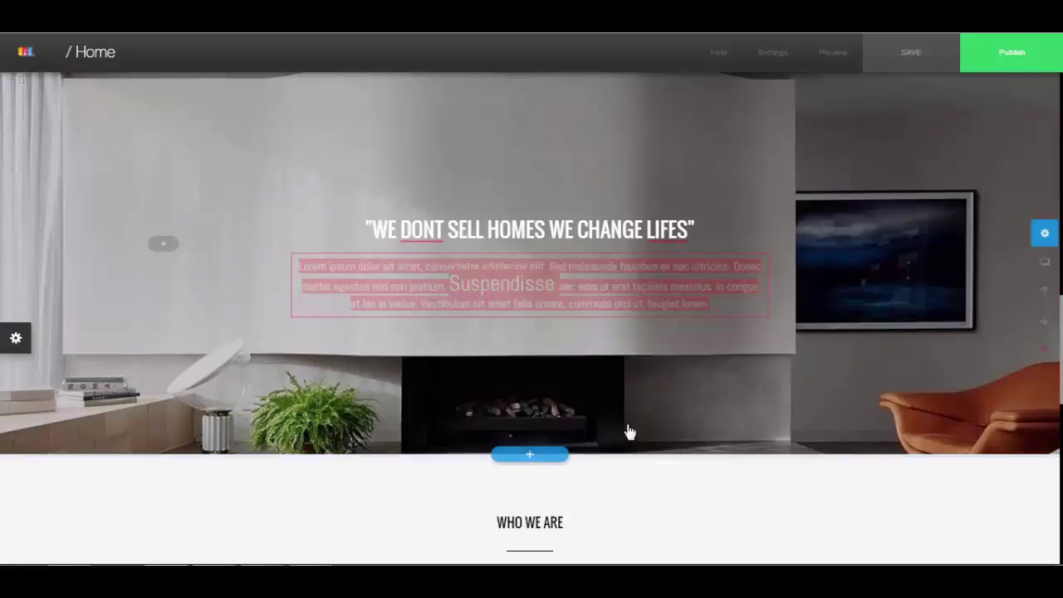
Add three link buttons to the banner beneath the slogan
{"action": "left_click", "coordinate": [157, 249]}
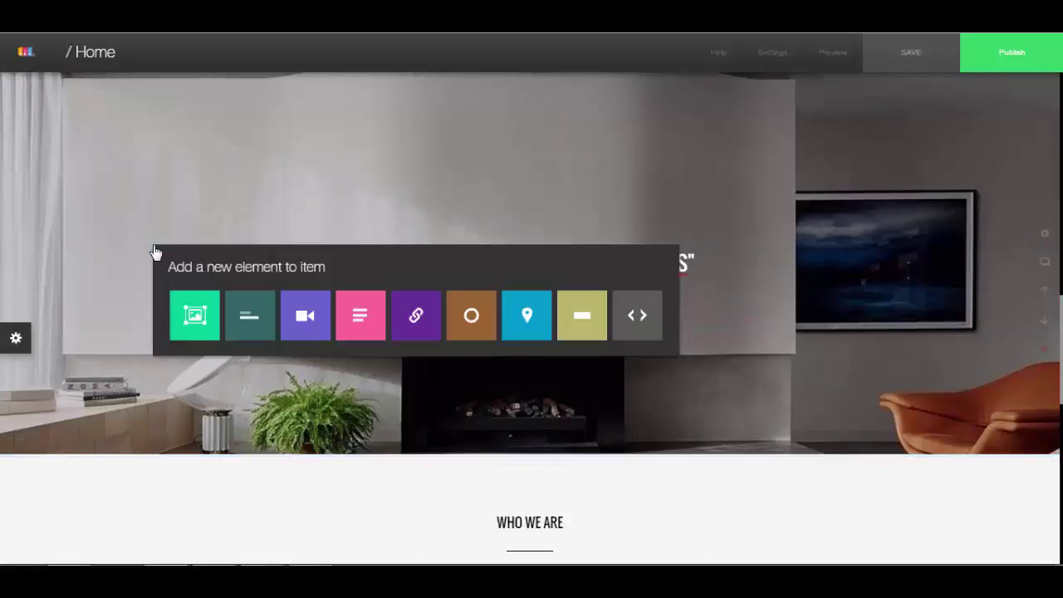
{"action": "left_click", "coordinate": [415, 319]}
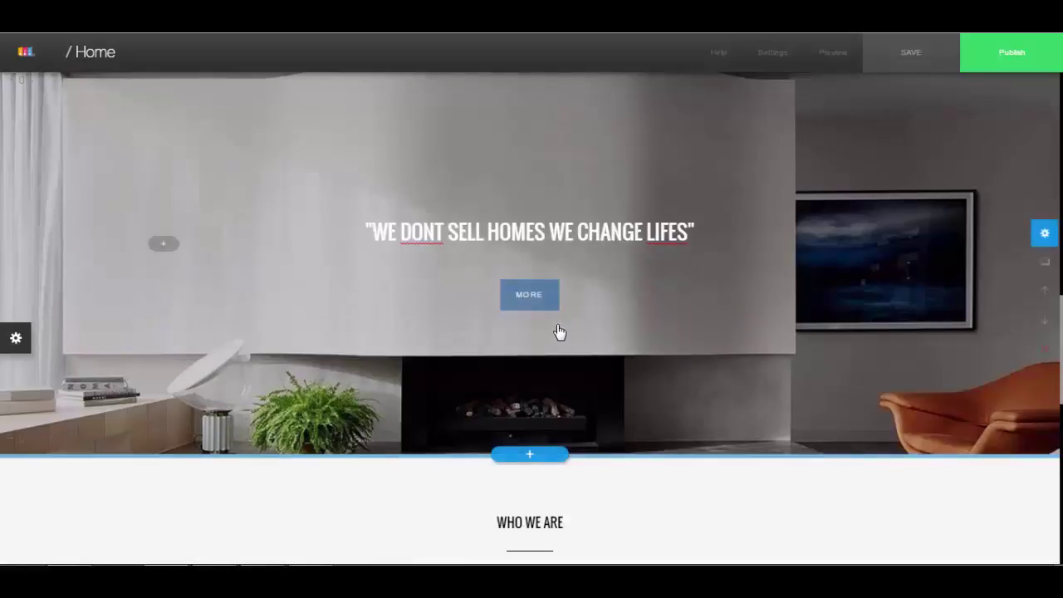
{"action": "left_click", "coordinate": [168, 251]}
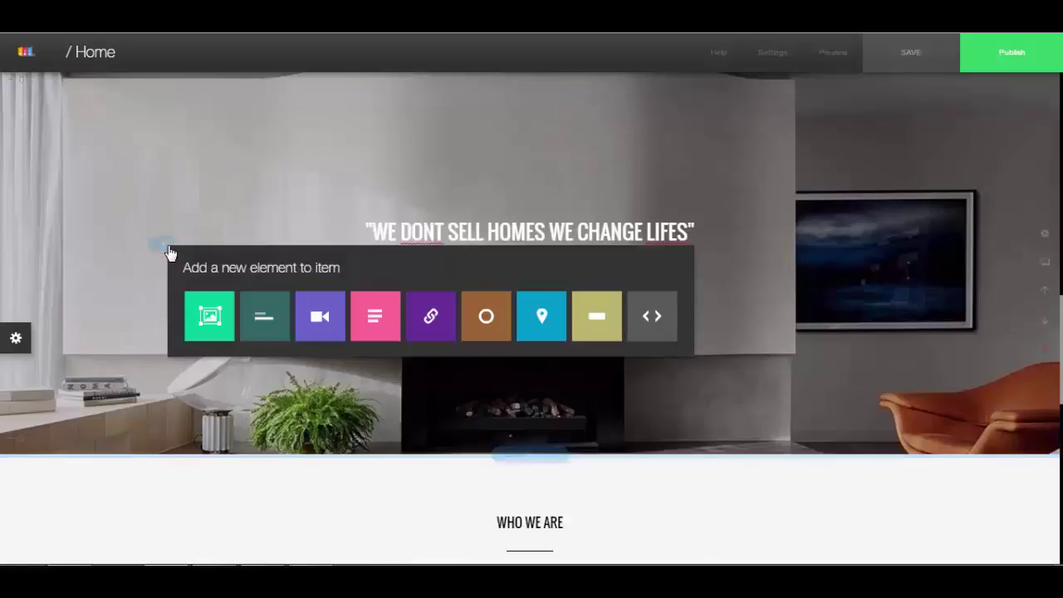
{"action": "left_click", "coordinate": [431, 320]}
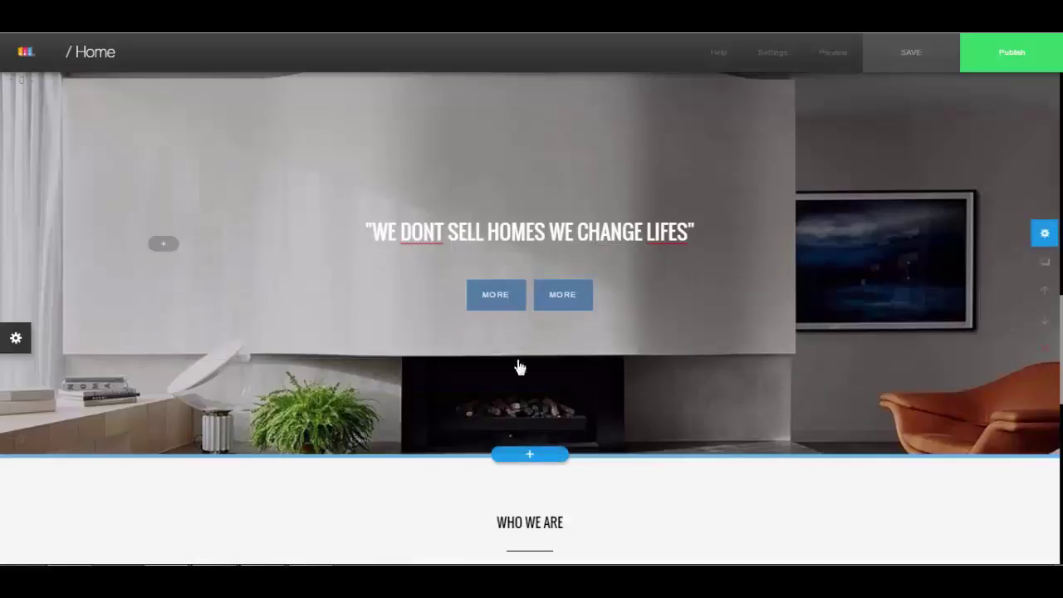
{"action": "left_click", "coordinate": [161, 246]}
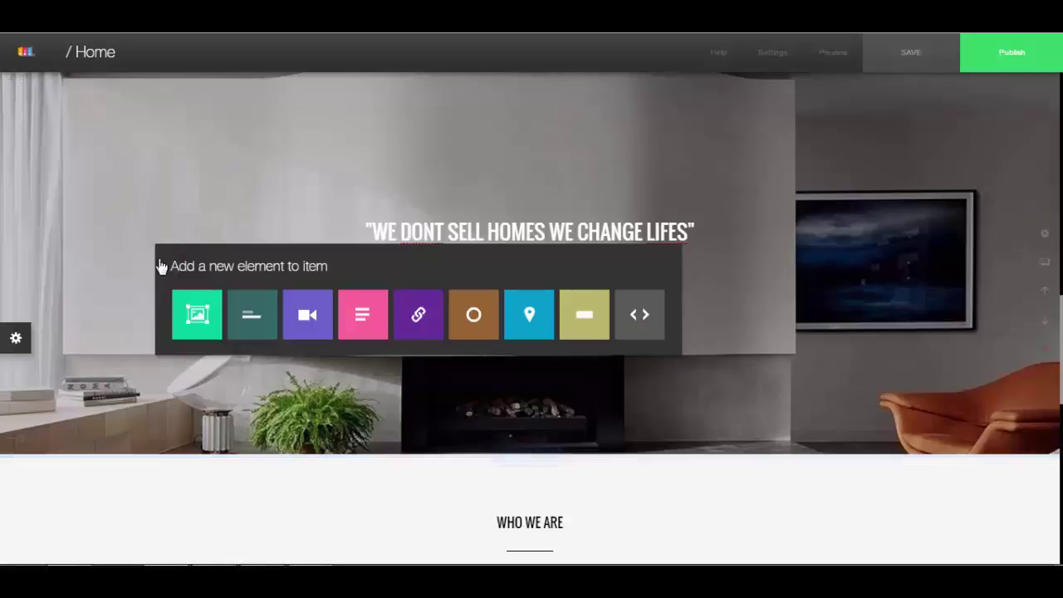
{"action": "left_click", "coordinate": [430, 322]}
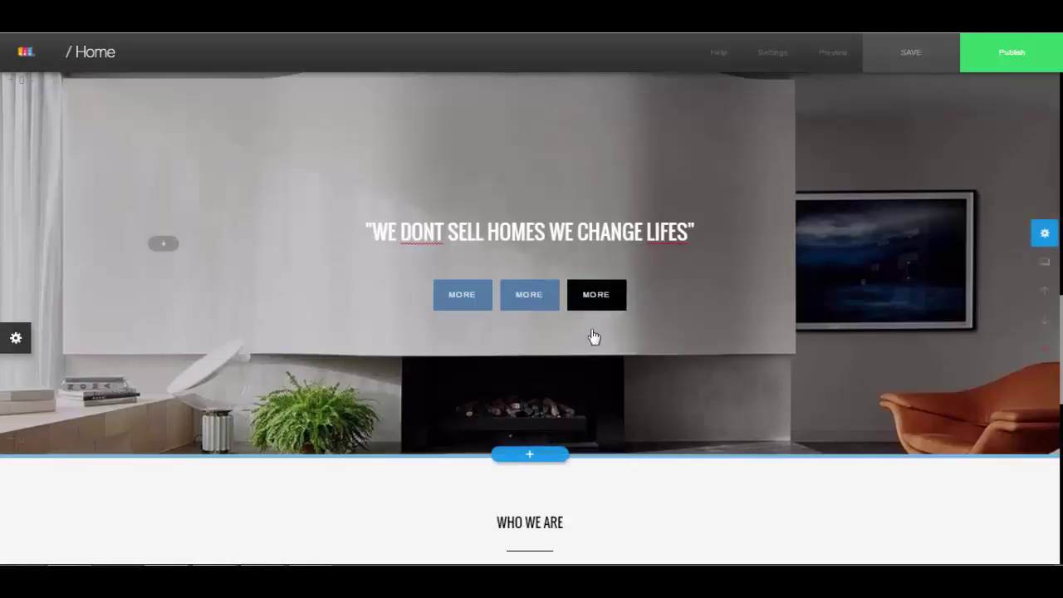
Examine the additional settings available for the third MORE button and close them
{"action": "left_click", "coordinate": [612, 310]}
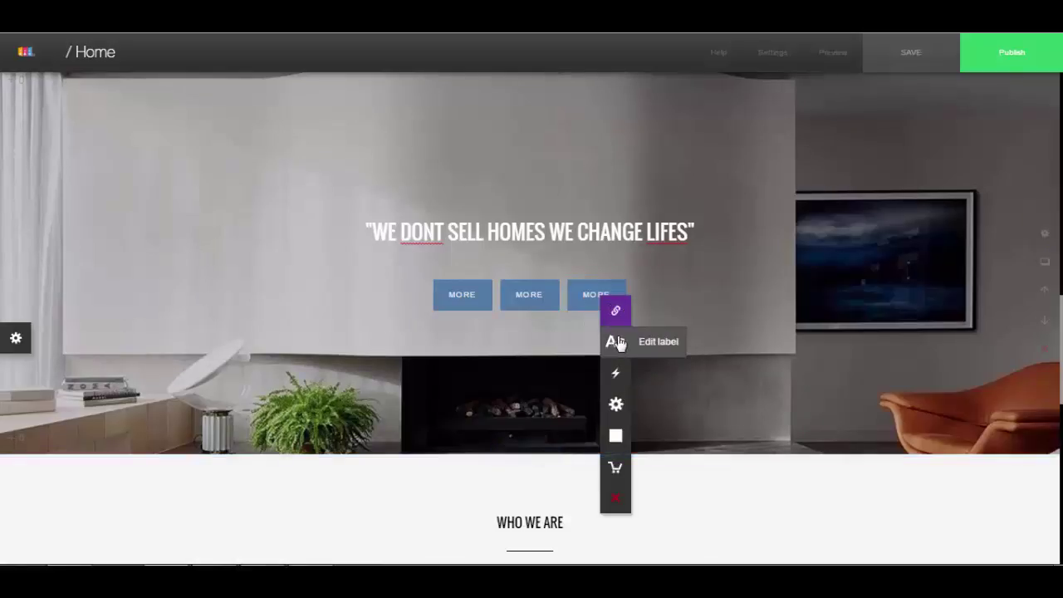
{"action": "left_click", "coordinate": [666, 379]}
{"action": "left_click_drag", "start_coordinate": [905, 213], "coordinate": [885, 123]}
{"action": "left_click", "coordinate": [956, 114]}
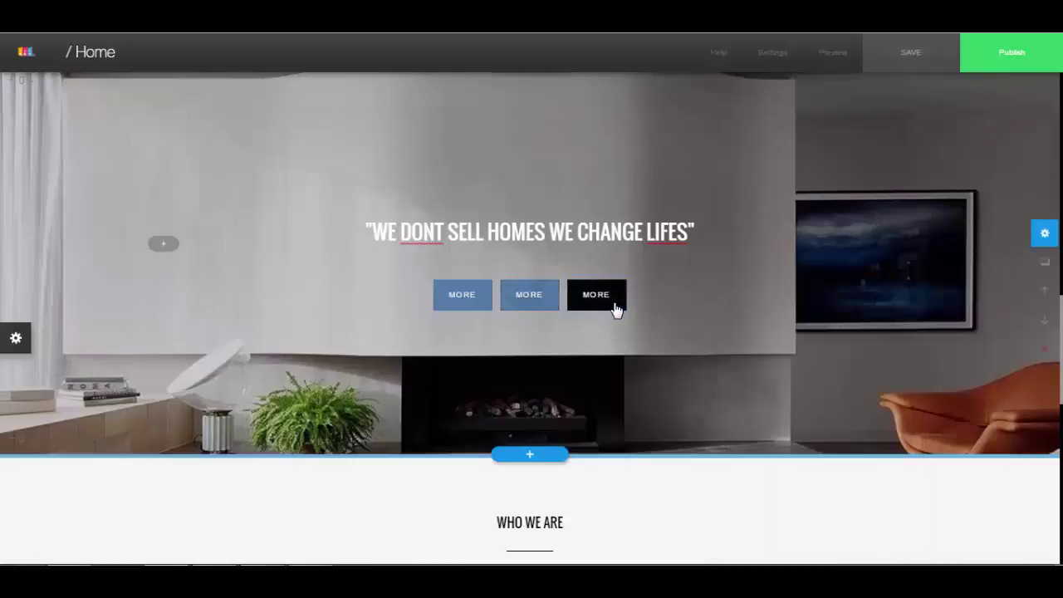
Move the third MORE button one place earlier in the element order
{"action": "left_click", "coordinate": [614, 307]}
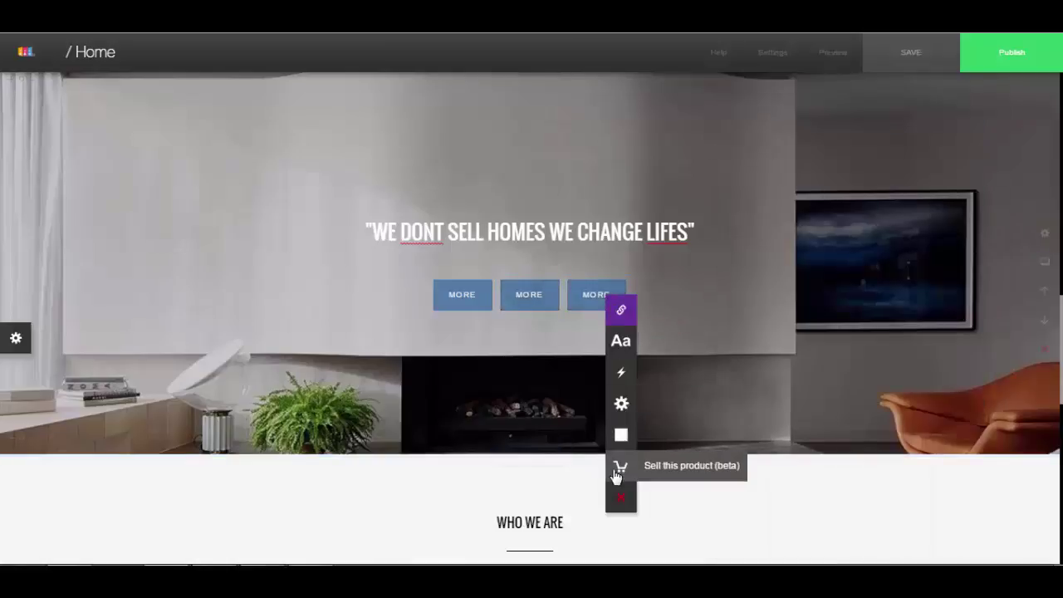
{"action": "mouse_move", "coordinate": [621, 495]}
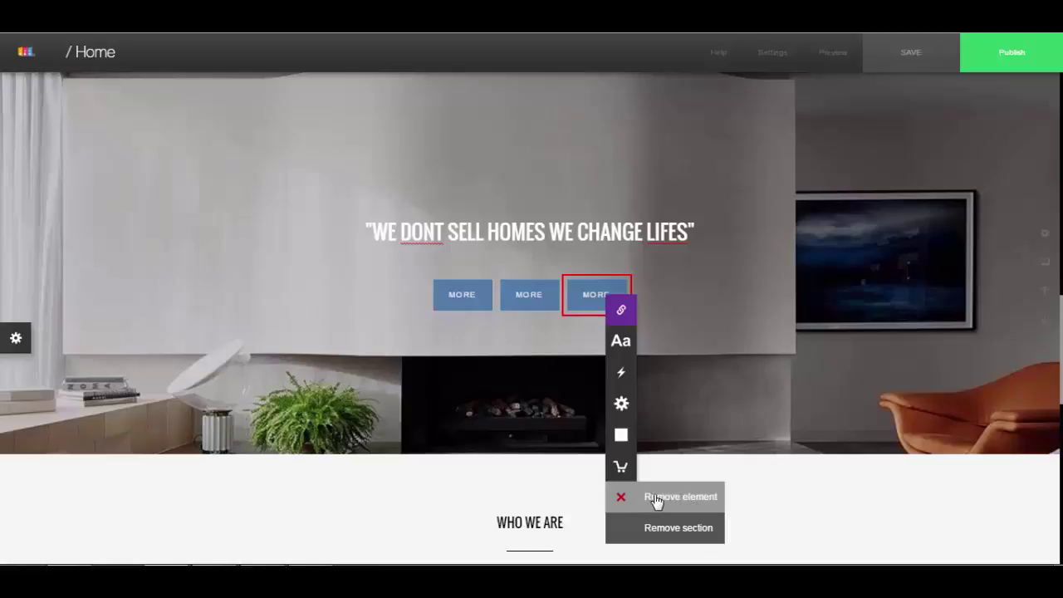
{"action": "mouse_move", "coordinate": [623, 437]}
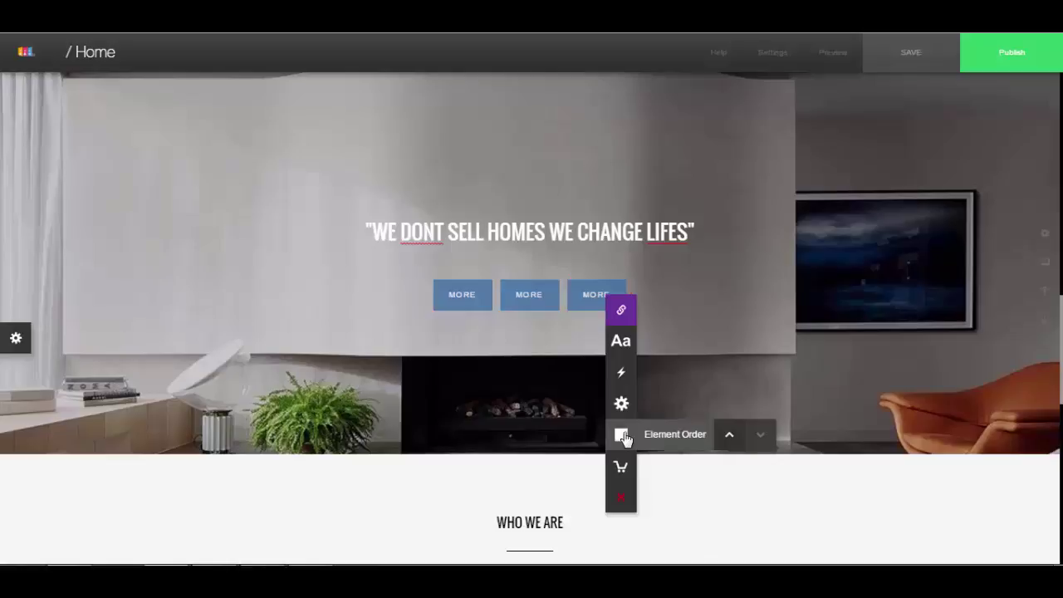
{"action": "left_click", "coordinate": [728, 437]}
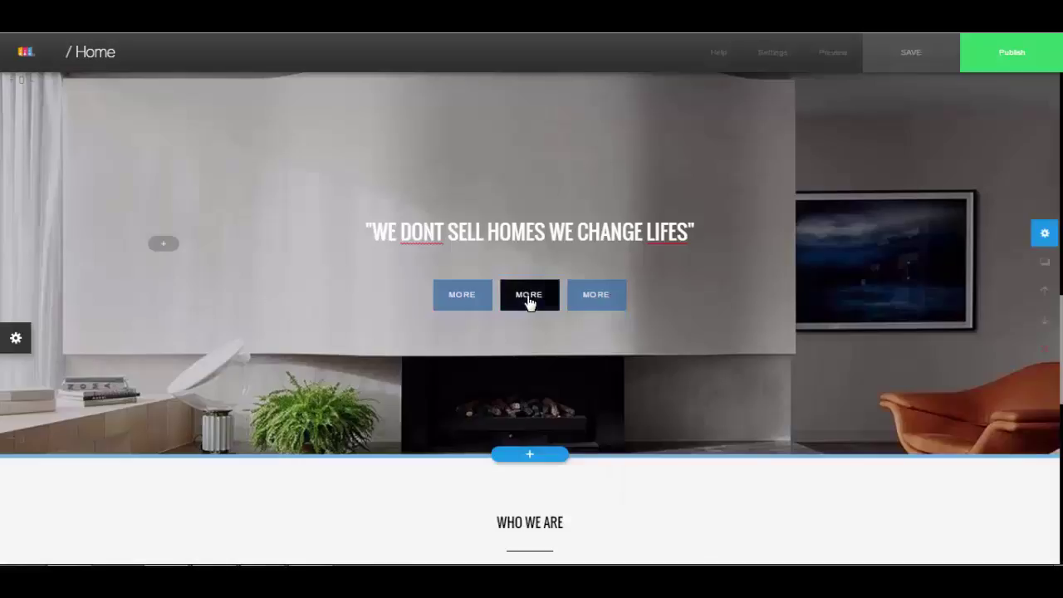
Relabel the middle button as "CLICK TO SEE OUR SERVICES"
{"action": "mouse_move", "coordinate": [532, 302]}
{"action": "left_click", "coordinate": [595, 342]}
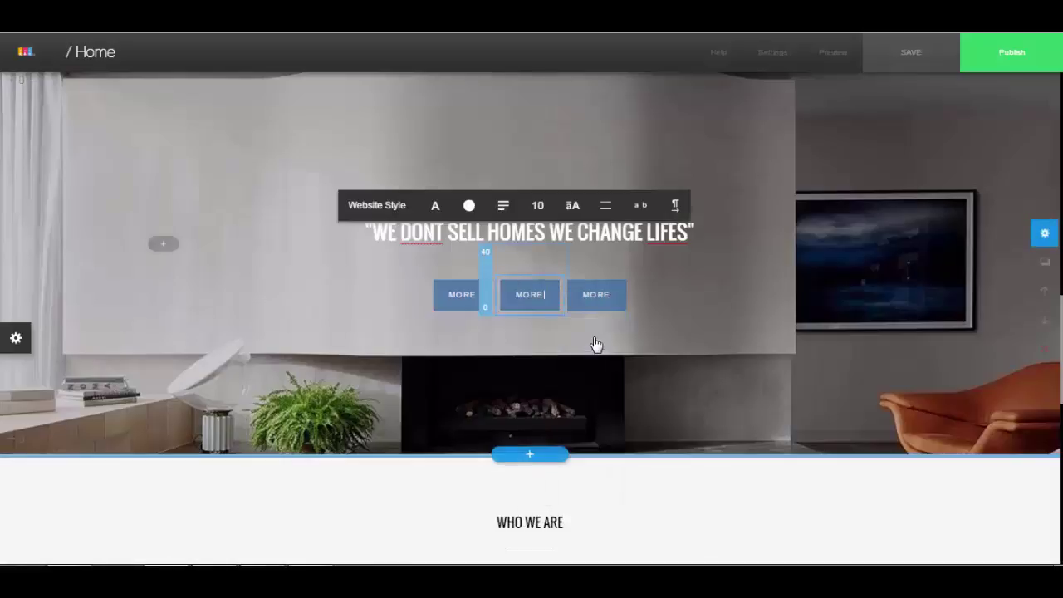
{"action": "key", "text": "BackSpace"}
{"action": "key", "text": "BackSpace"}
{"action": "key", "text": "BackSpace"}
{"action": "key", "text": "BackSpace"}
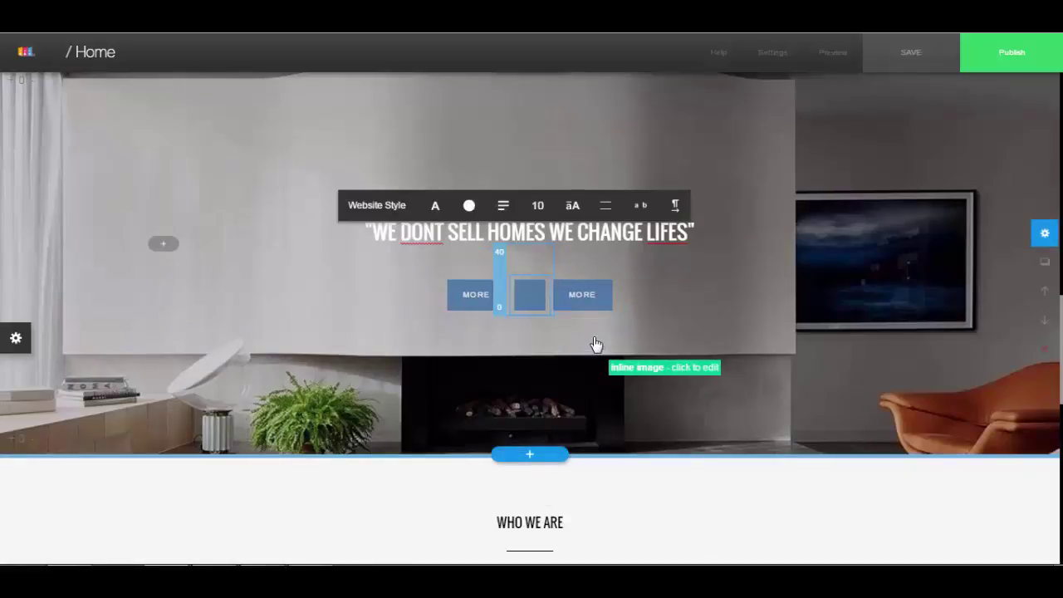
{"action": "type", "text": "CLIC"}
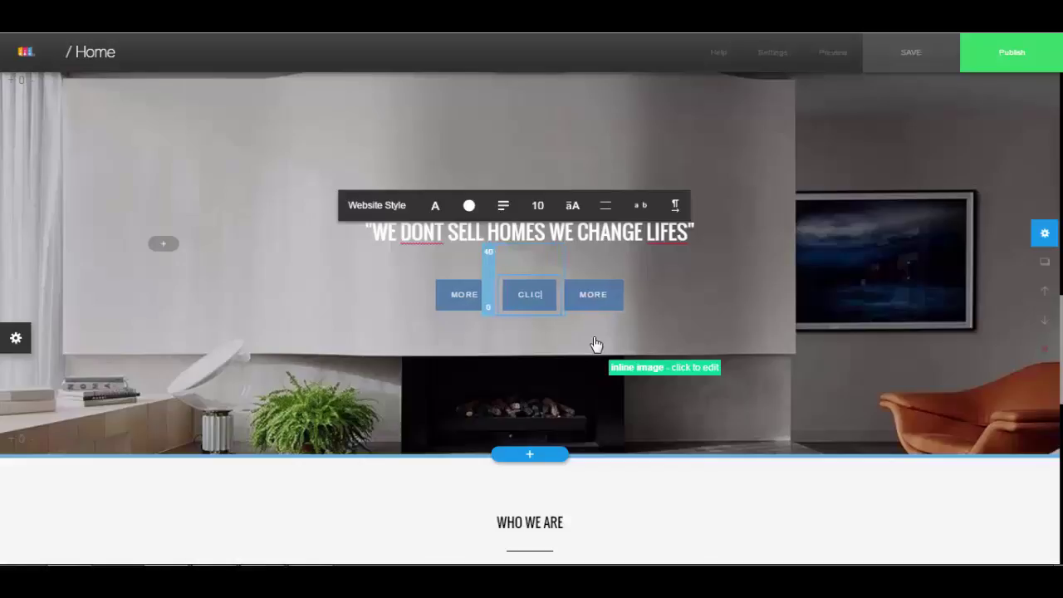
{"action": "type", "text": "K TO S"}
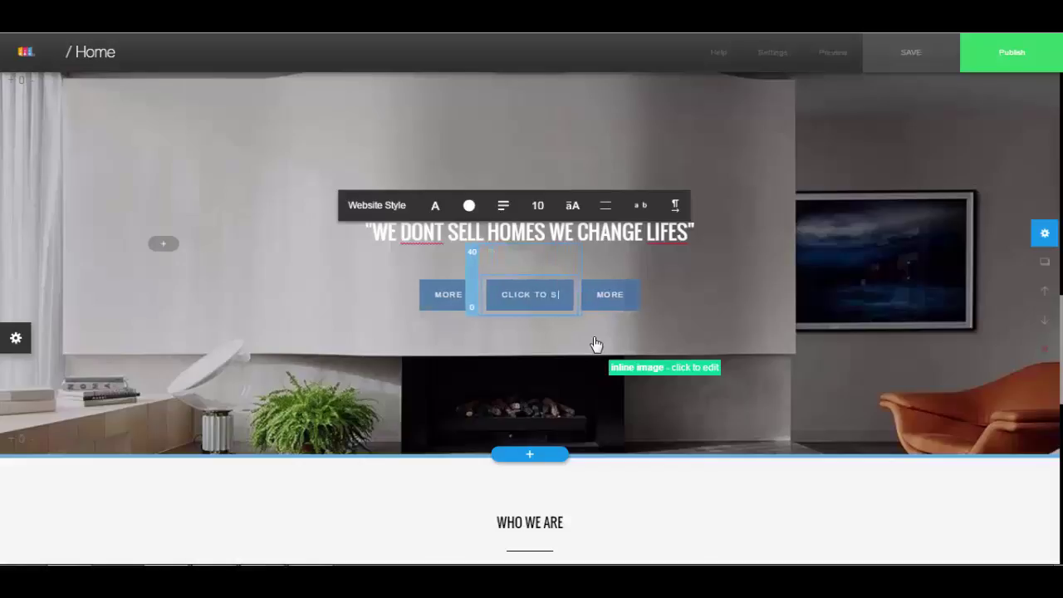
{"action": "type", "text": "EE OUR SERVICES"}
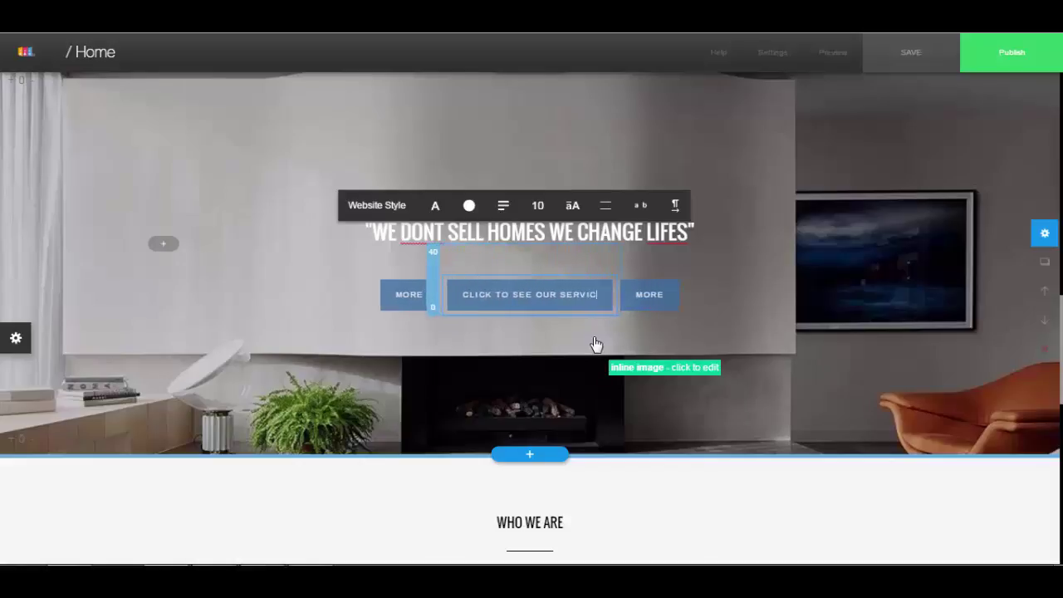
Move the last MORE button one place earlier so the services button comes last in the row
{"action": "left_click", "coordinate": [656, 305]}
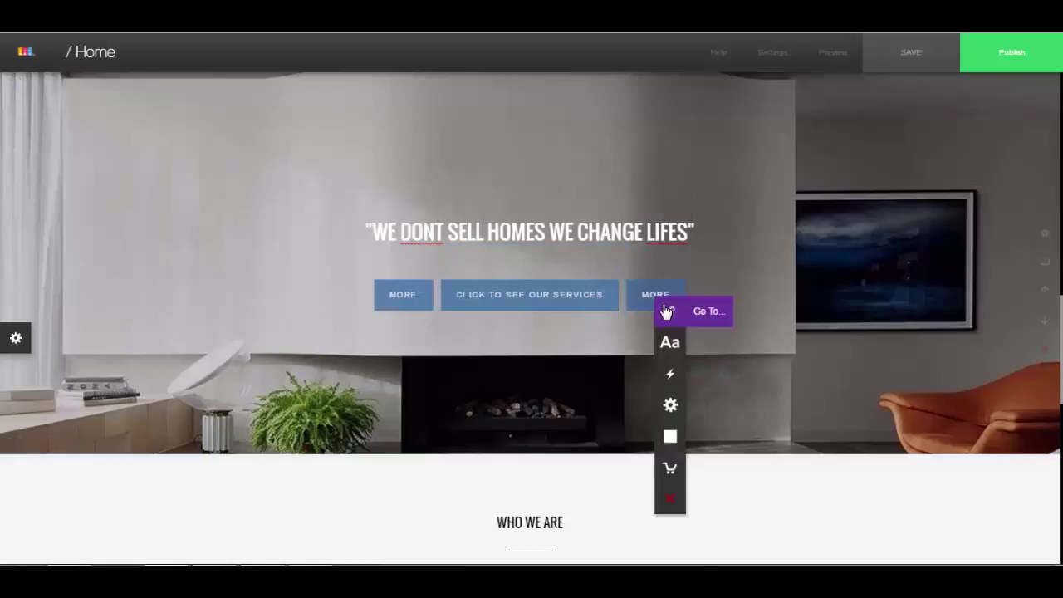
{"action": "mouse_move", "coordinate": [670, 435]}
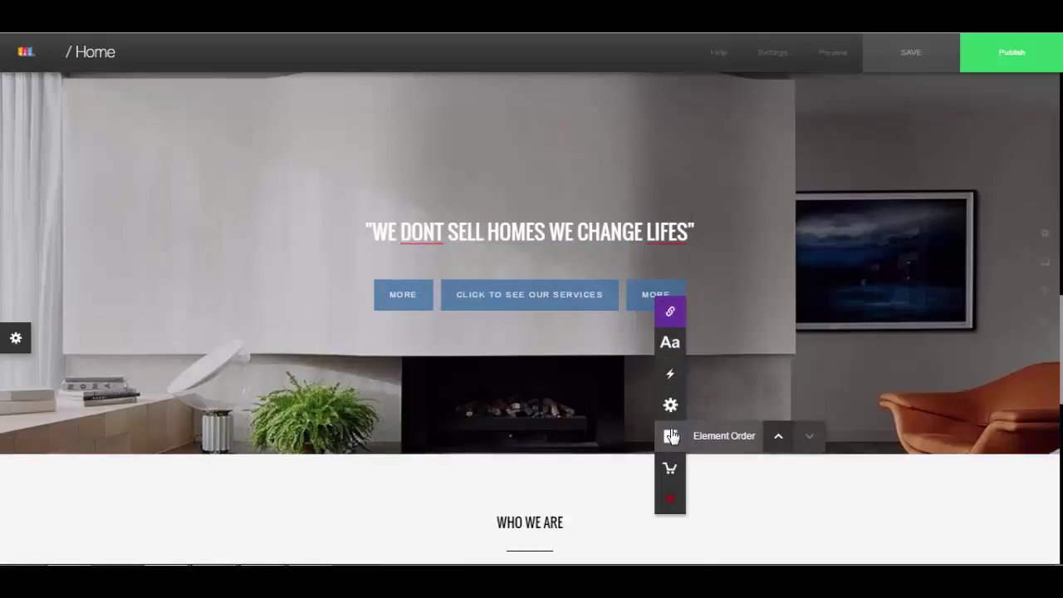
{"action": "left_click", "coordinate": [778, 441]}
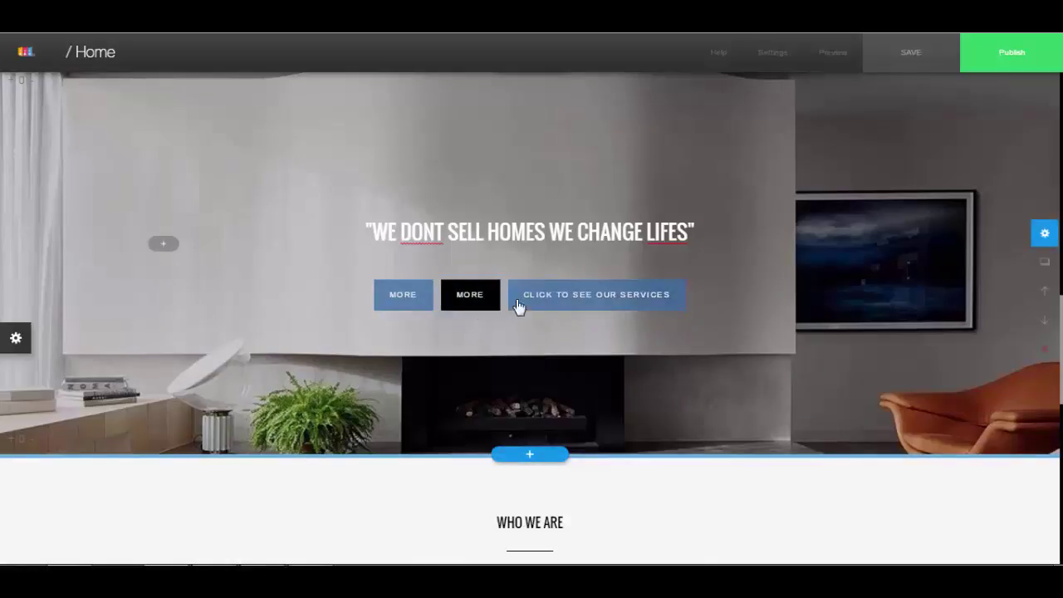
Open the banner's slideshow section settings and move the settings window so all its options fit on the page
{"action": "left_click", "coordinate": [636, 295]}
{"action": "mouse_move", "coordinate": [642, 425]}
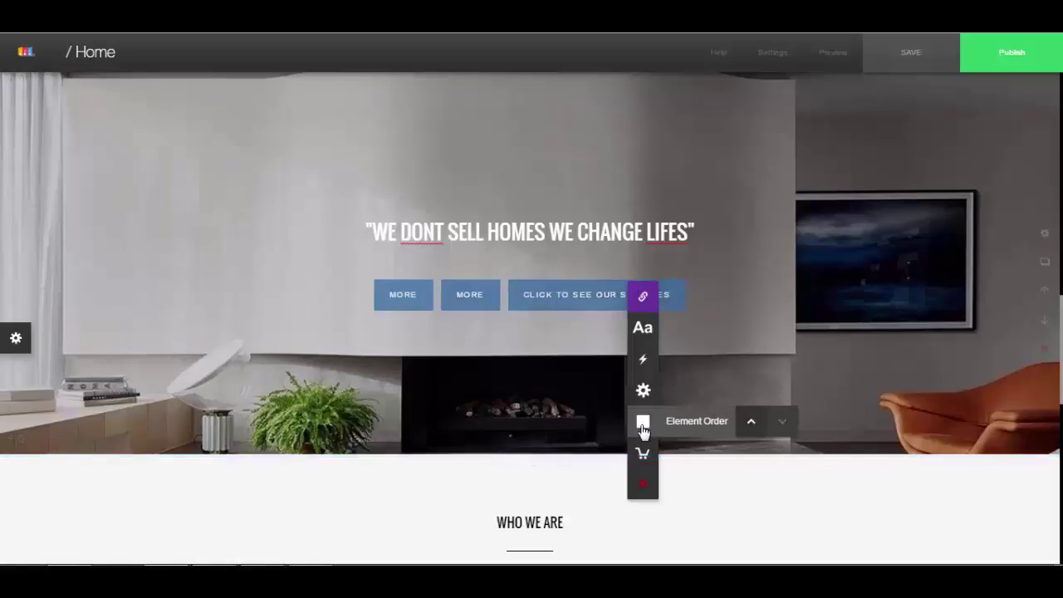
{"action": "left_click", "coordinate": [667, 394]}
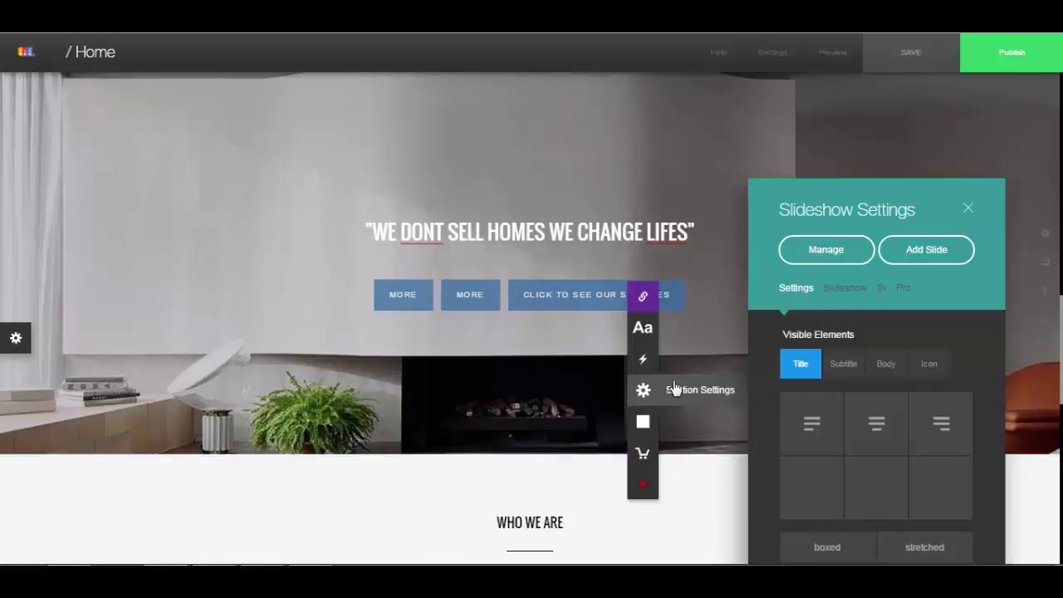
{"action": "left_click_drag", "start_coordinate": [828, 208], "coordinate": [855, 102]}
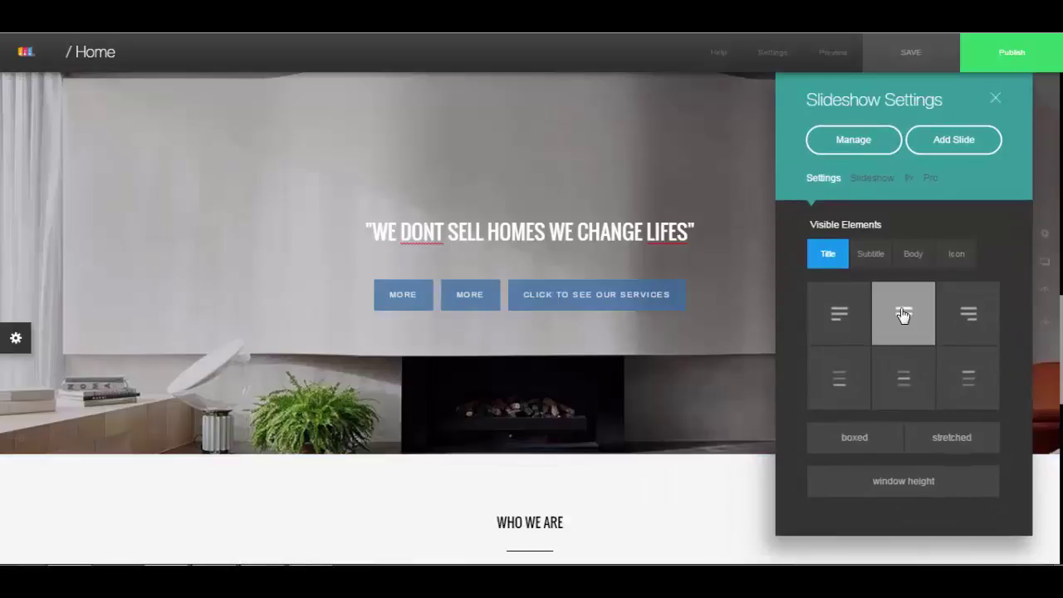
Try the left, right, bottom and middle placements for the banner content, finishing with it centred at the top
{"action": "left_click", "coordinate": [864, 328]}
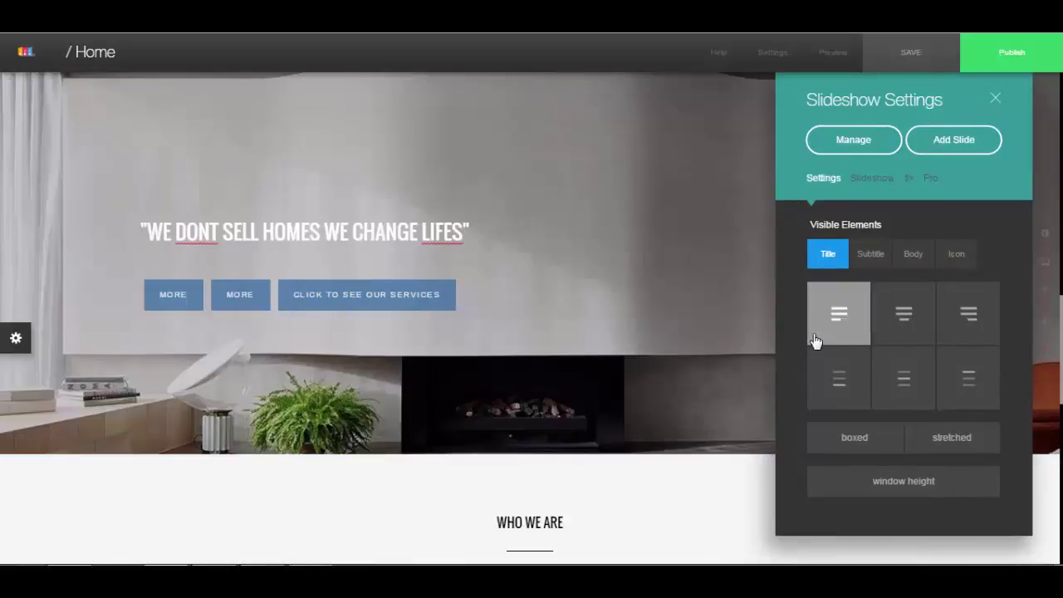
{"action": "left_click", "coordinate": [973, 328]}
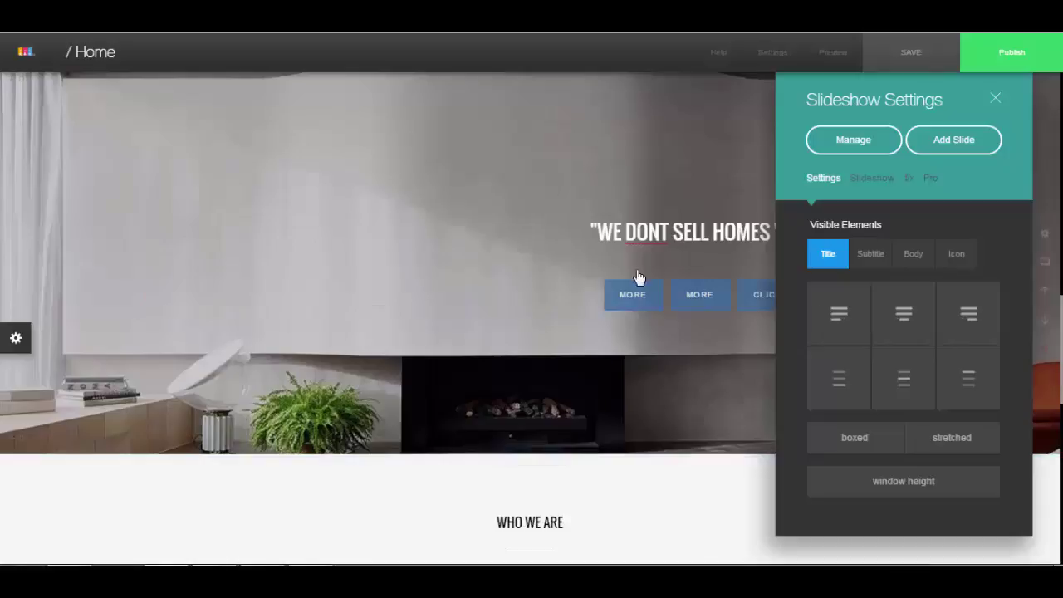
{"action": "left_click", "coordinate": [833, 397]}
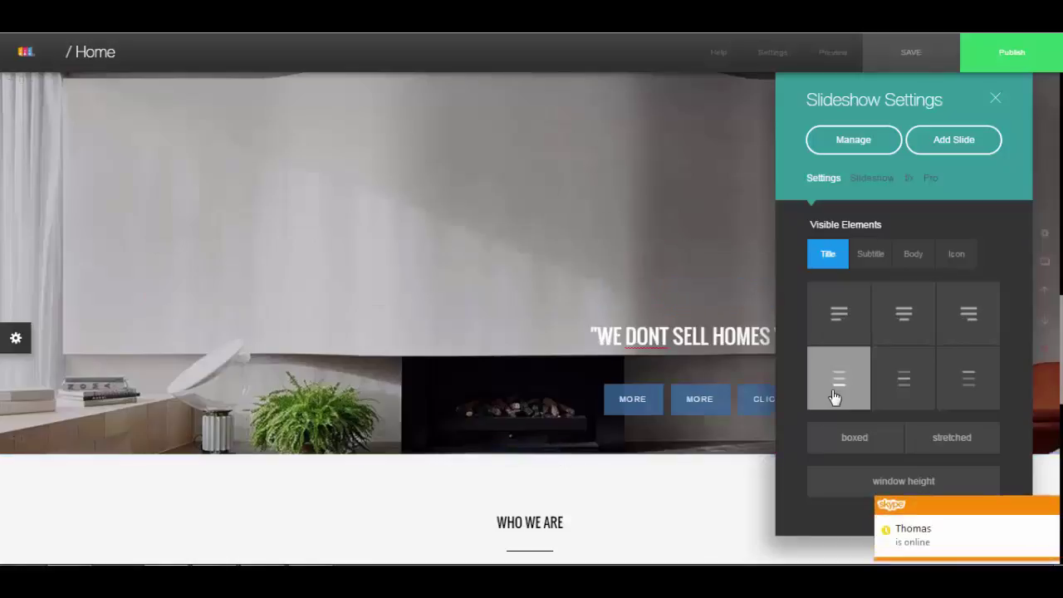
{"action": "left_click", "coordinate": [892, 395]}
{"action": "left_click", "coordinate": [956, 391]}
{"action": "left_click", "coordinate": [895, 332]}
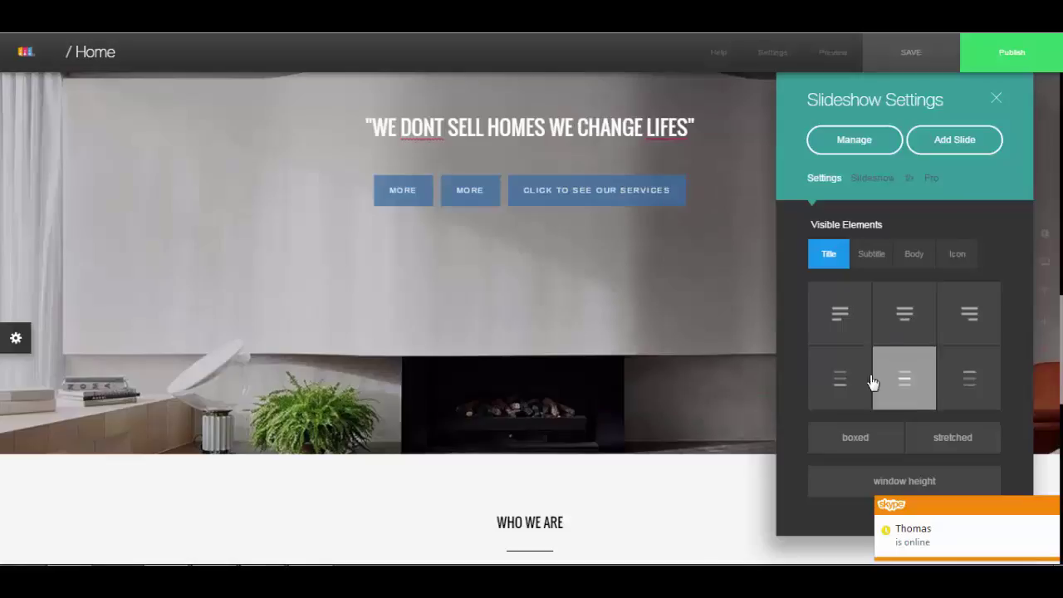
Try the boxed layout and window height on the slideshow, restoring the stretched width and regular height
{"action": "left_click", "coordinate": [854, 437]}
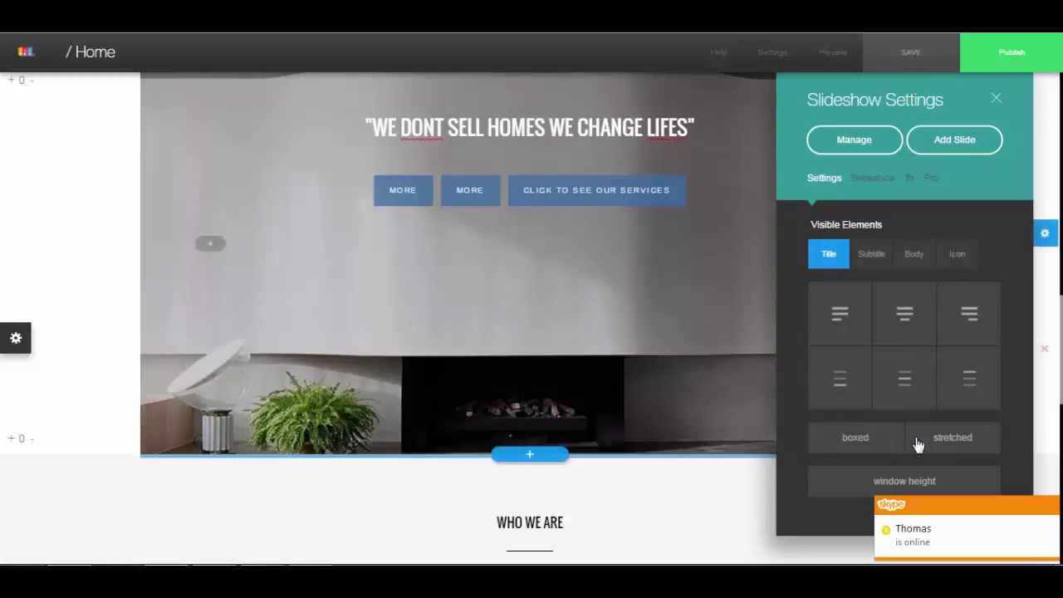
{"action": "left_click", "coordinate": [953, 438]}
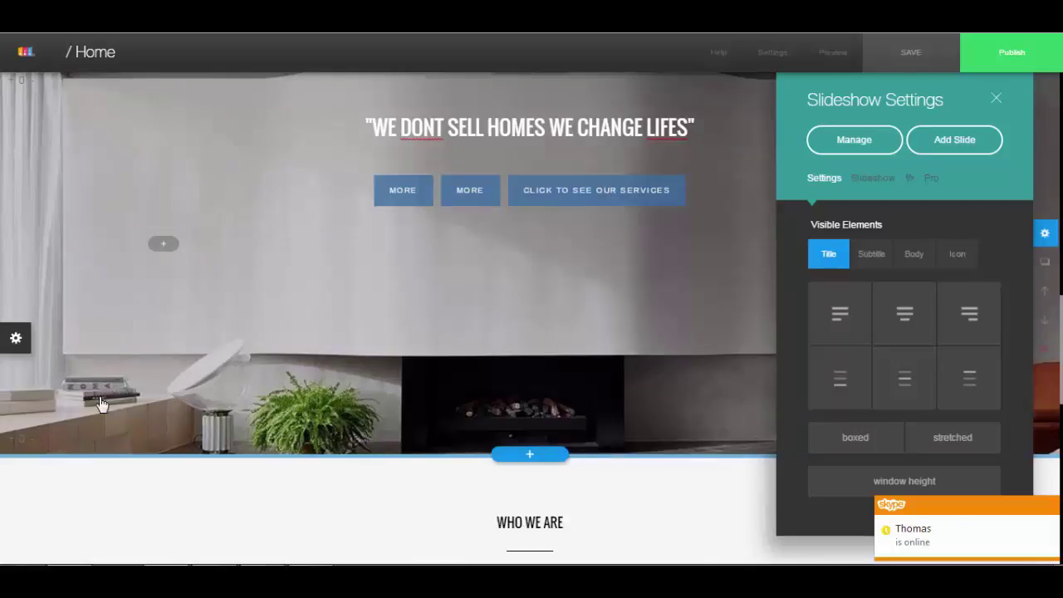
{"action": "left_click", "coordinate": [861, 491]}
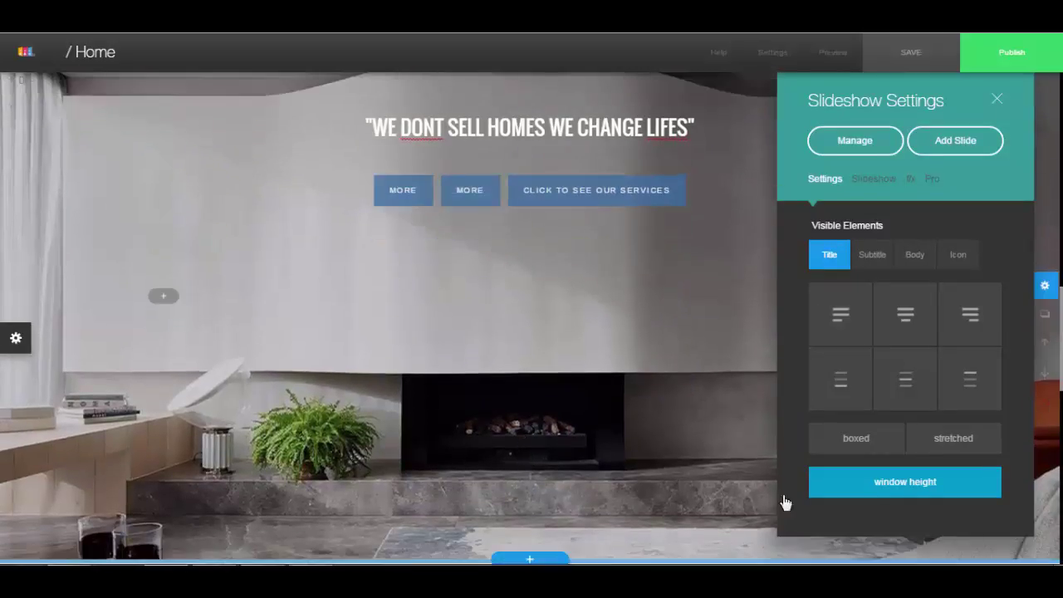
{"action": "left_click", "coordinate": [876, 499]}
Turn on the subtitle element beneath the banner slogan
{"action": "left_click", "coordinate": [913, 380]}
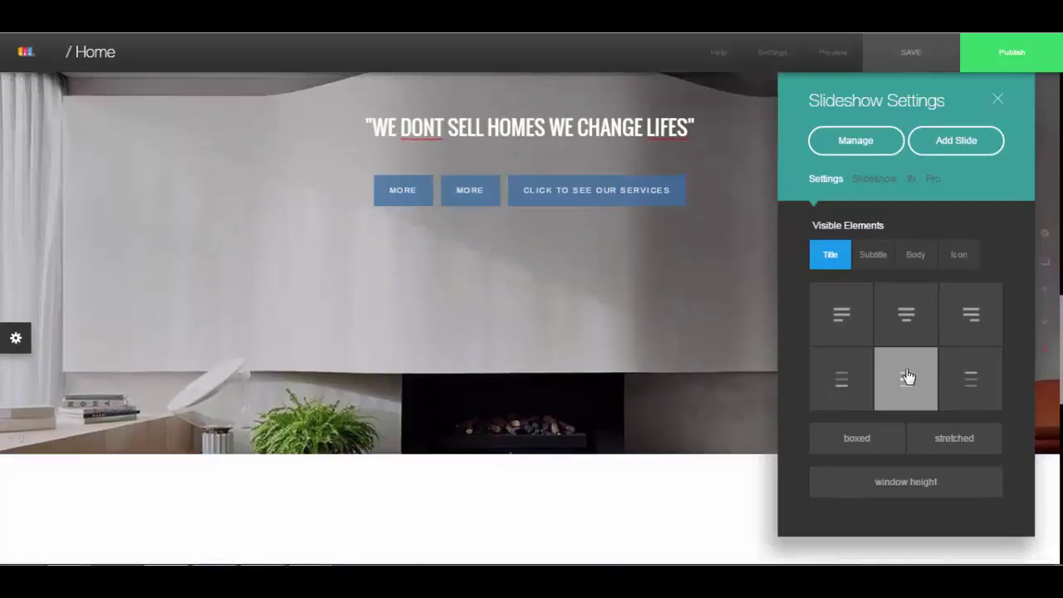
{"action": "left_click", "coordinate": [874, 266]}
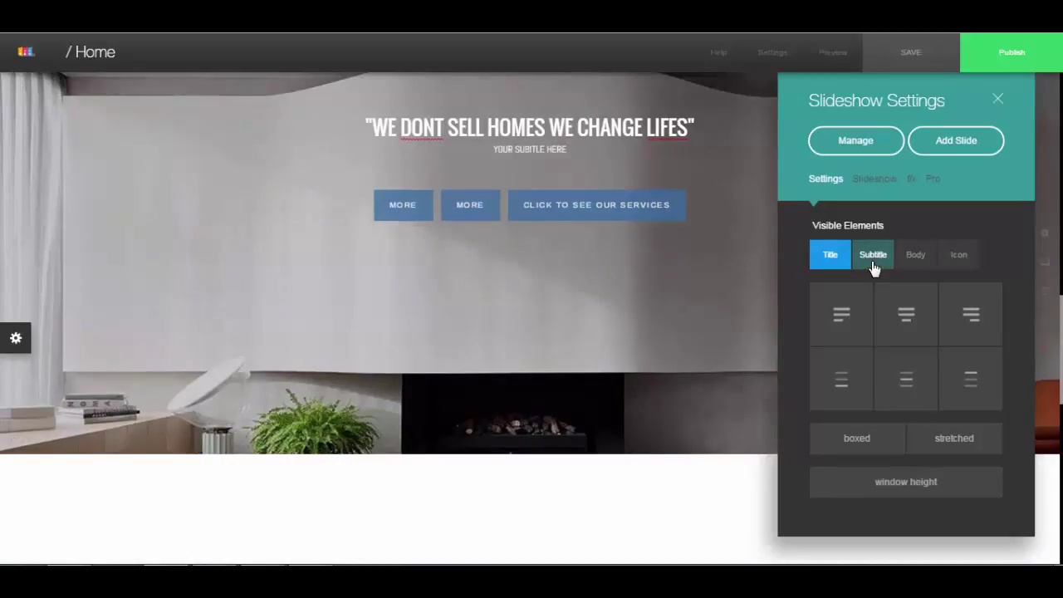
Try showing the body and icon elements on the banner, finishing with only the title visible and the subtitle turned off
{"action": "left_click", "coordinate": [911, 262]}
{"action": "left_click", "coordinate": [963, 262]}
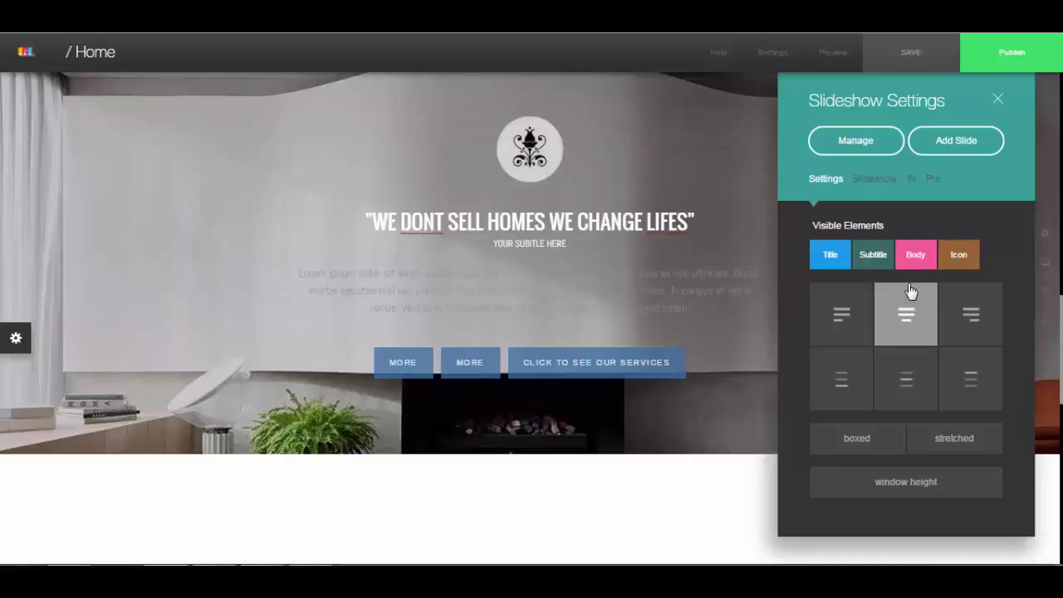
{"action": "left_click", "coordinate": [965, 261]}
{"action": "left_click", "coordinate": [921, 256]}
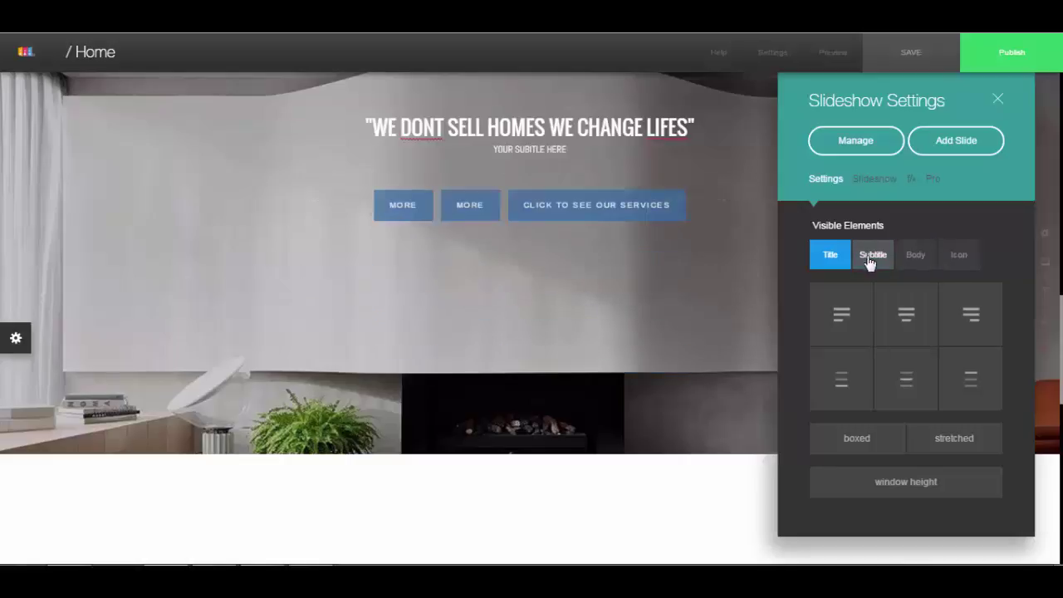
{"action": "left_click", "coordinate": [873, 256]}
Examine the slide mode choices and the duration setting for the banner slideshow
{"action": "left_click", "coordinate": [883, 181]}
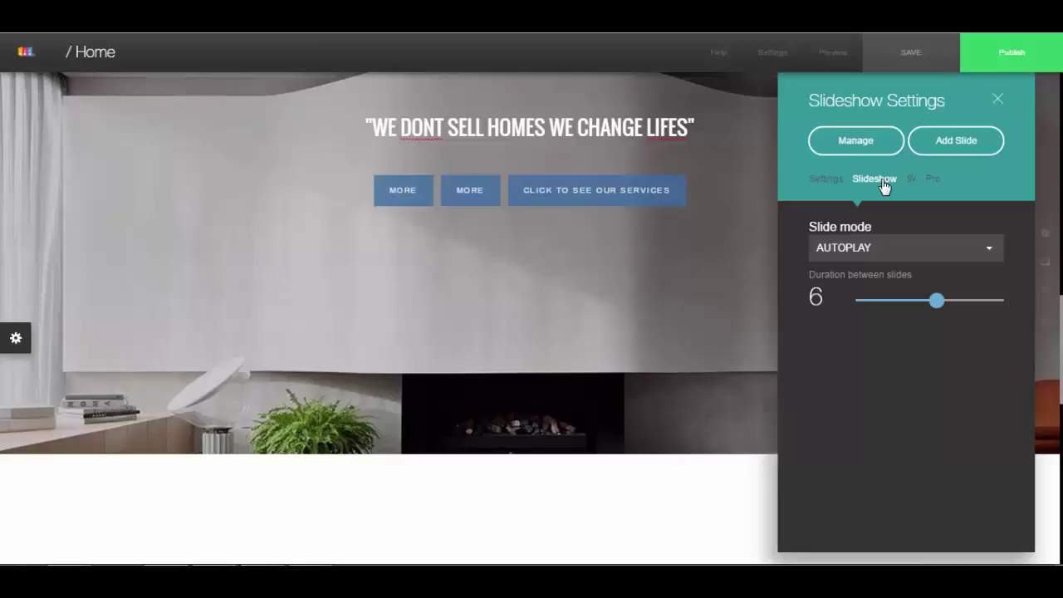
{"action": "left_click", "coordinate": [990, 249]}
{"action": "left_click", "coordinate": [984, 234]}
Apply the last, dark black-and-white image filter to the slideshow and set its enter effect to Shrink
{"action": "left_click", "coordinate": [911, 181]}
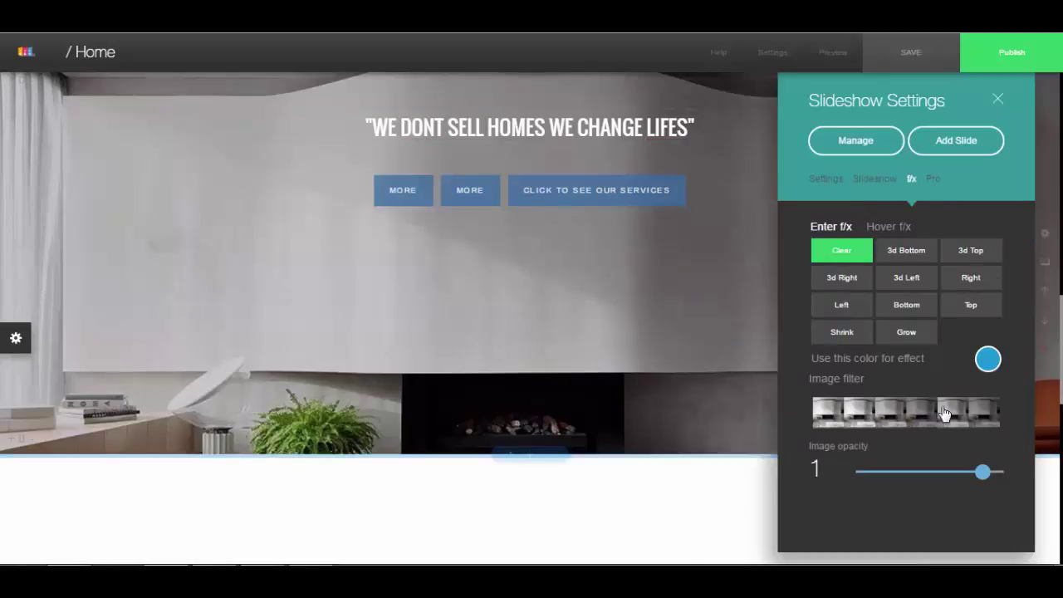
{"action": "left_click", "coordinate": [987, 423]}
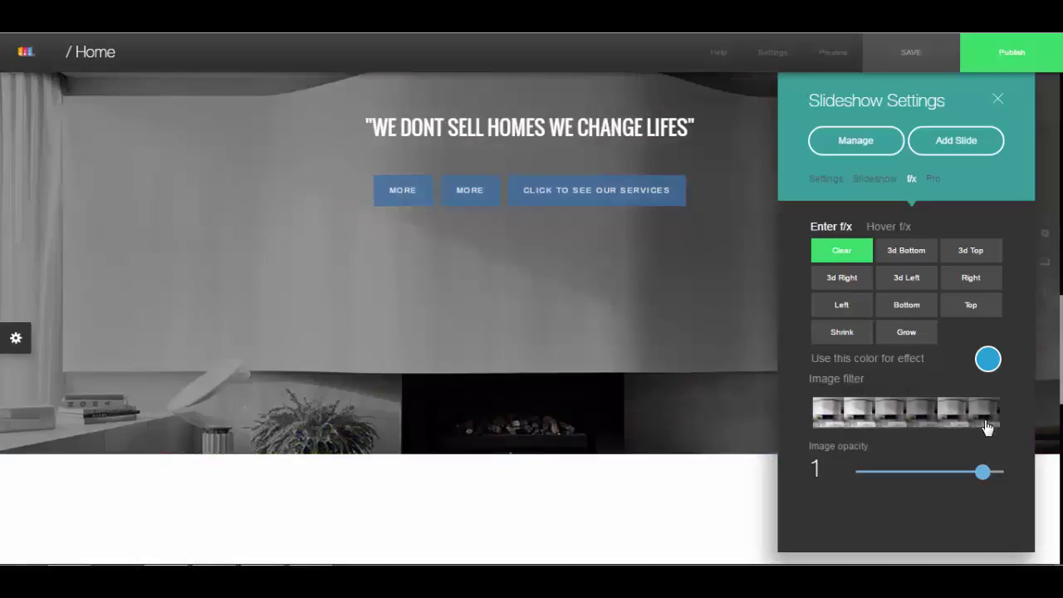
{"action": "left_click", "coordinate": [834, 431]}
{"action": "left_click", "coordinate": [890, 431]}
{"action": "left_click", "coordinate": [926, 426]}
{"action": "left_click", "coordinate": [971, 423]}
{"action": "left_click", "coordinate": [988, 419]}
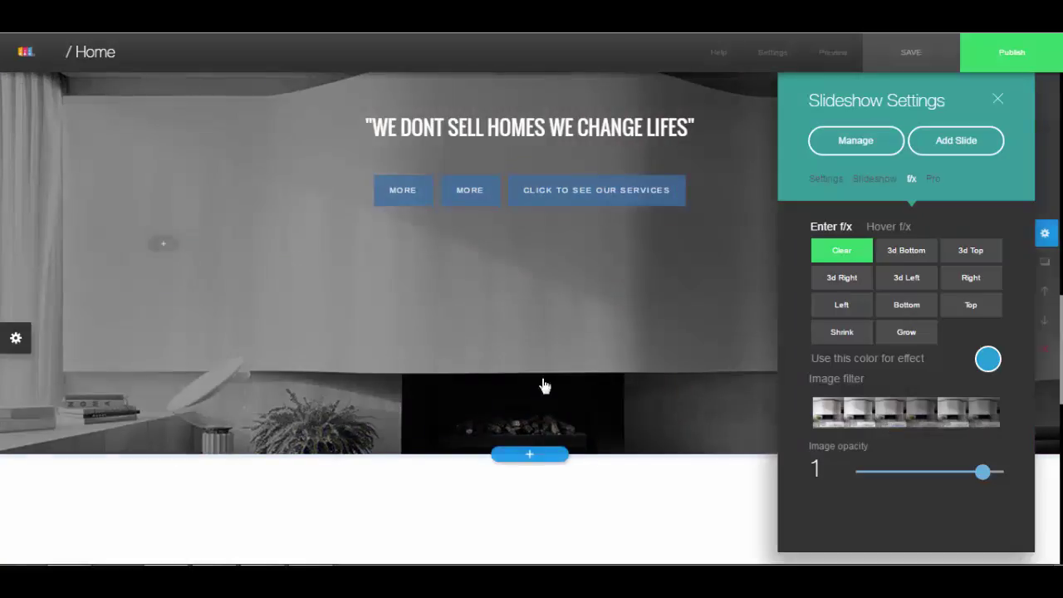
{"action": "left_click", "coordinate": [906, 332]}
{"action": "left_click", "coordinate": [854, 336]}
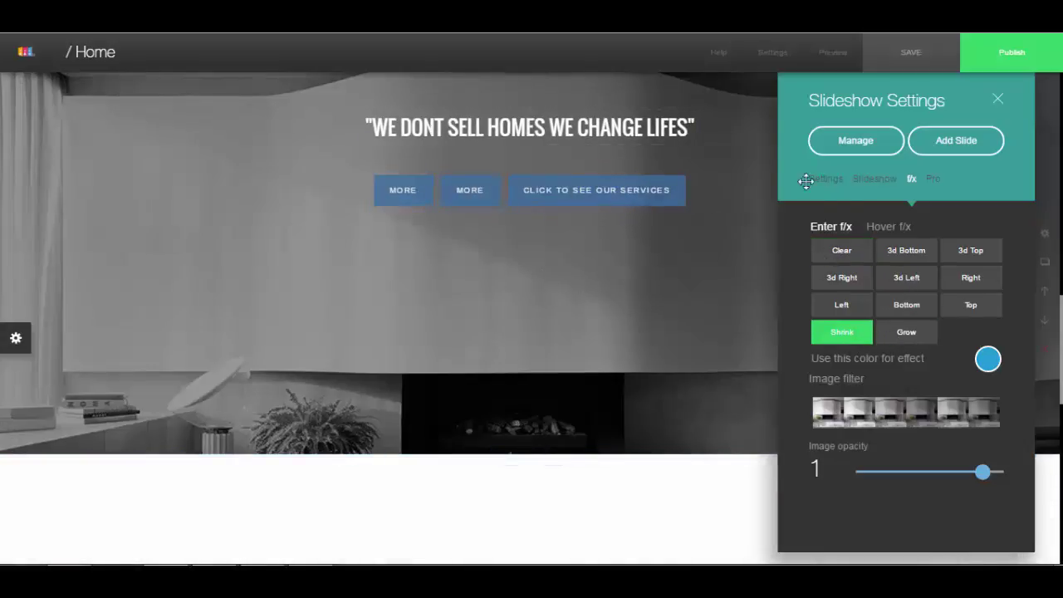
Try the slideshow's side-by-side layouts with the content beside the image, restoring the full-width layout with centred content
{"action": "left_click", "coordinate": [932, 181]}
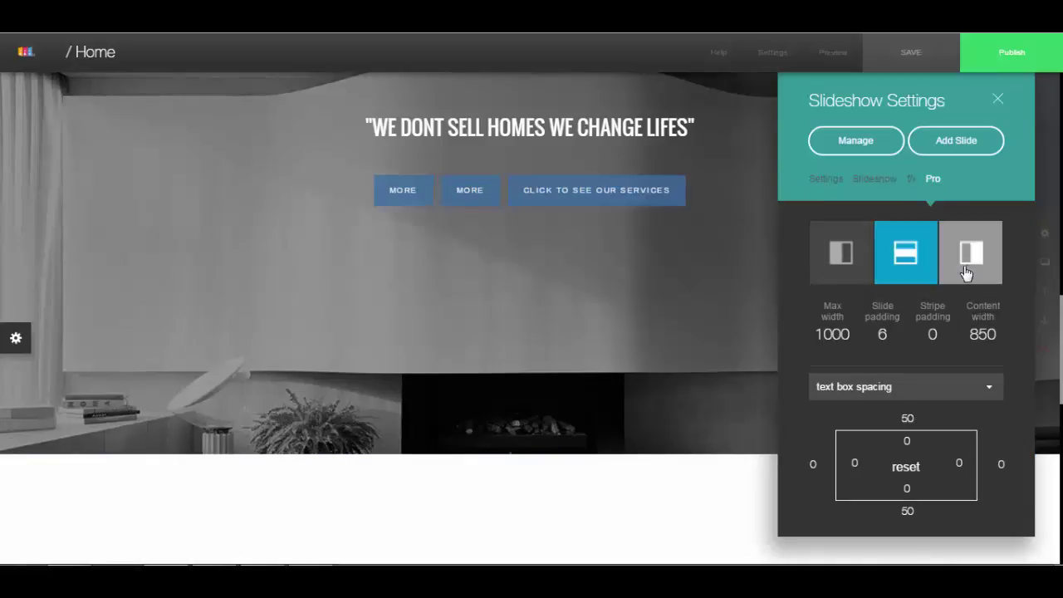
{"action": "left_click", "coordinate": [964, 272]}
{"action": "left_click", "coordinate": [910, 269]}
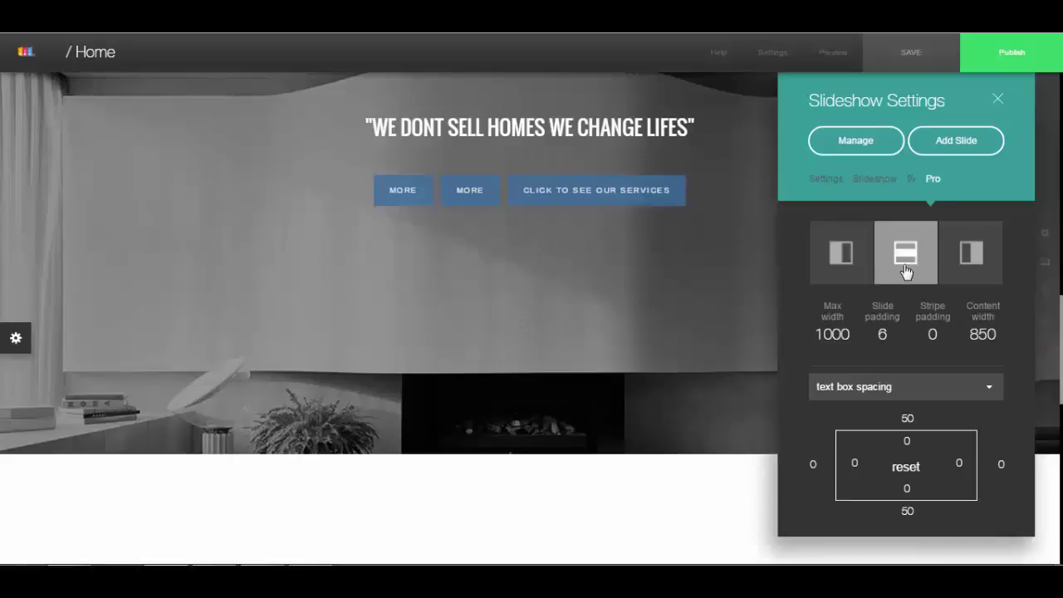
{"action": "left_click", "coordinate": [842, 274]}
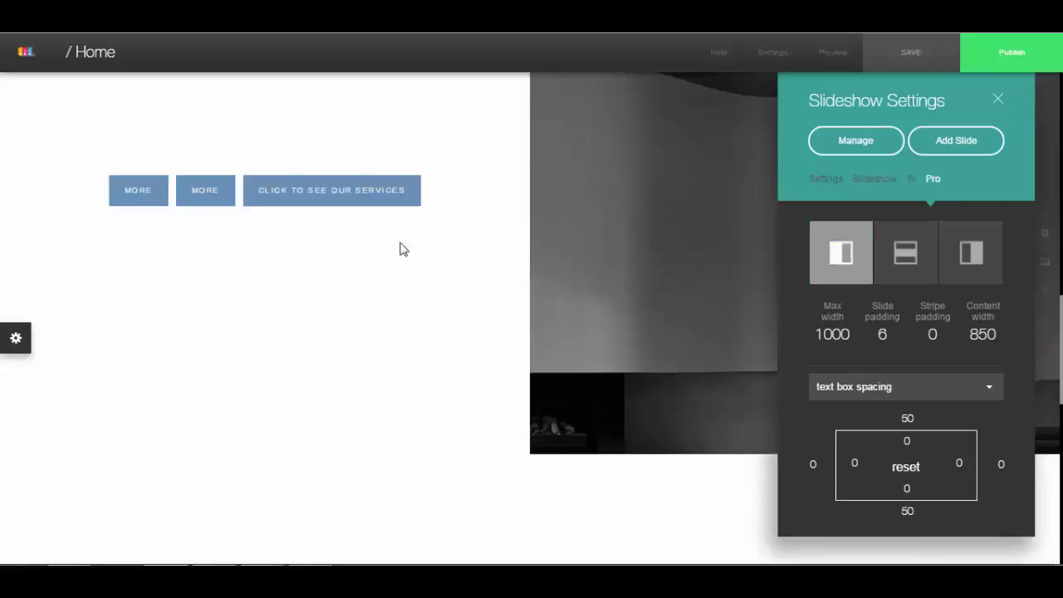
{"action": "left_click", "coordinate": [906, 261]}
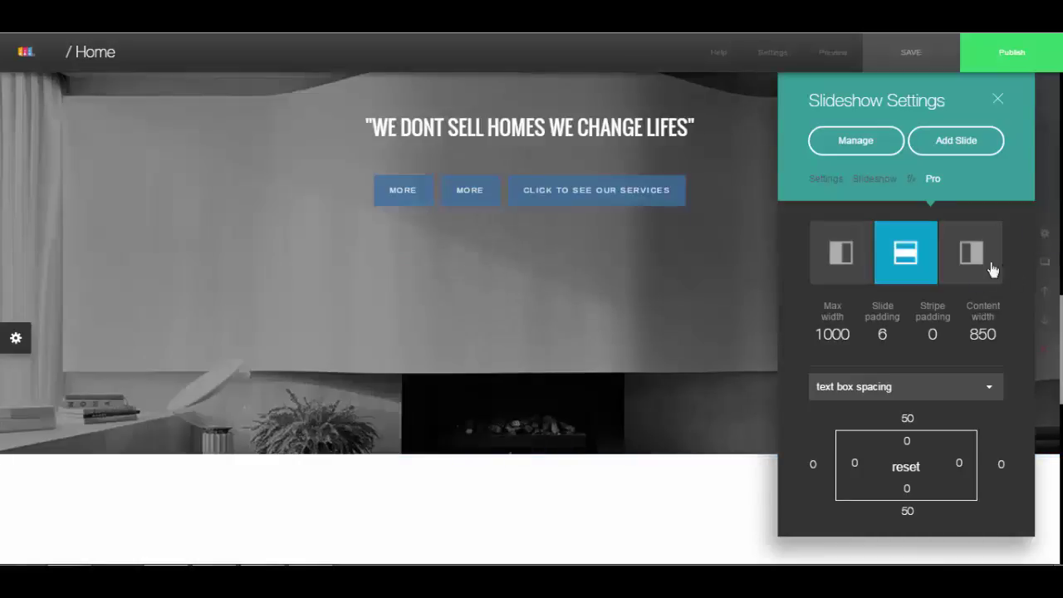
{"action": "left_click", "coordinate": [970, 261]}
{"action": "scroll", "coordinate": [589, 279], "scroll_direction": "up", "scroll_amount": 3}
{"action": "scroll", "coordinate": [659, 287], "scroll_direction": "down", "scroll_amount": 2}
{"action": "left_click", "coordinate": [905, 261]}
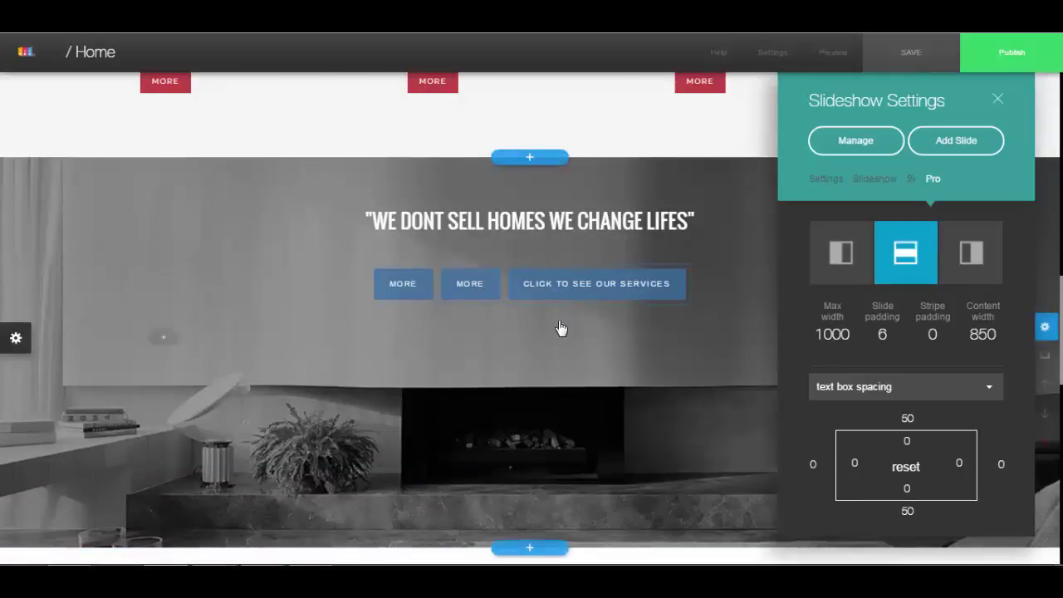
{"action": "scroll", "coordinate": [522, 290], "scroll_direction": "down", "scroll_amount": 2}
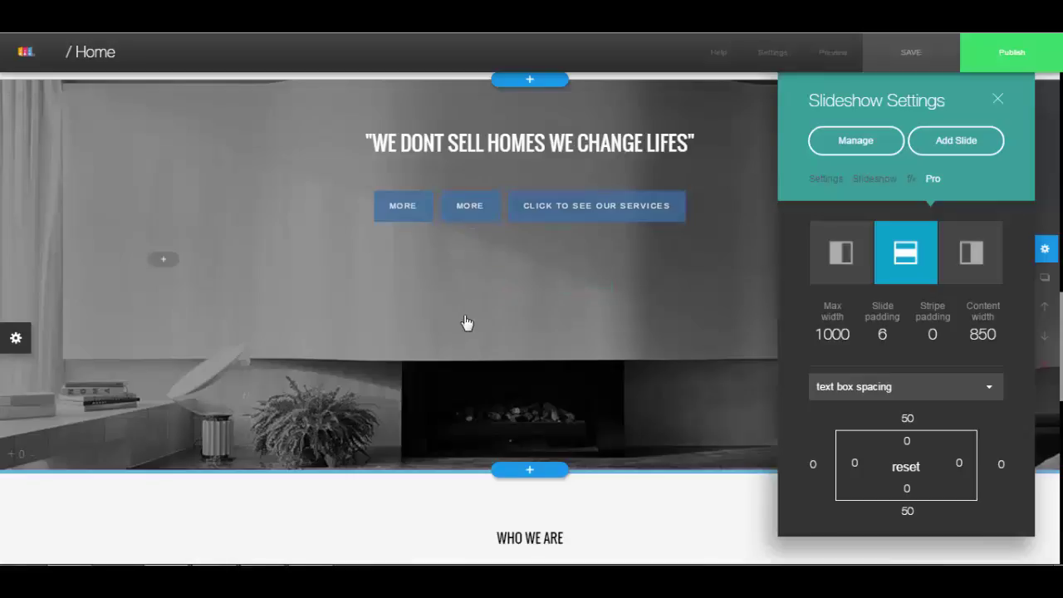
{"action": "scroll", "coordinate": [465, 323], "scroll_direction": "up", "scroll_amount": 2}
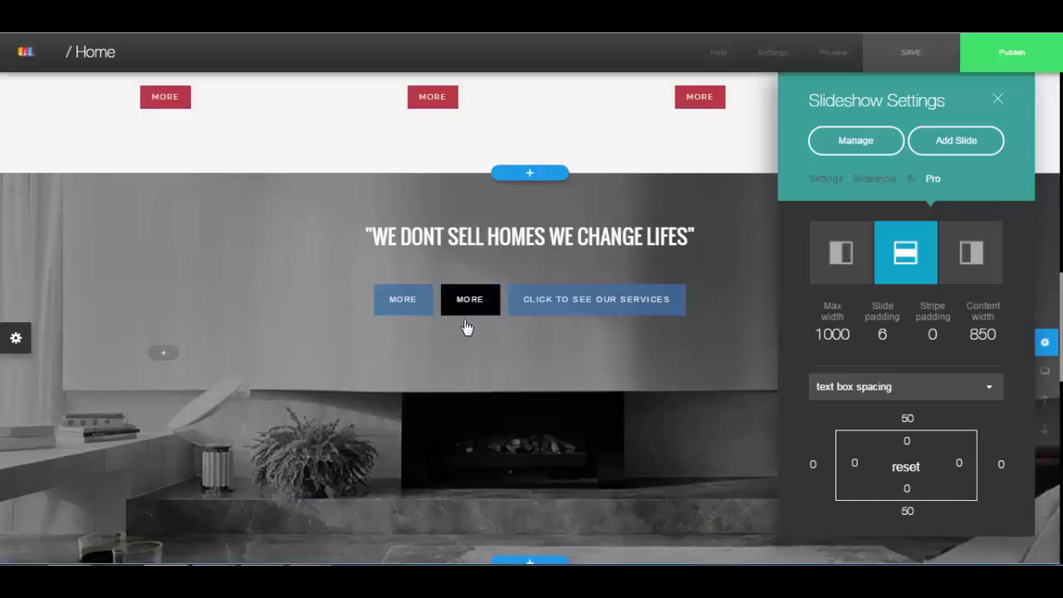
{"action": "scroll", "coordinate": [466, 328], "scroll_direction": "down", "scroll_amount": 1}
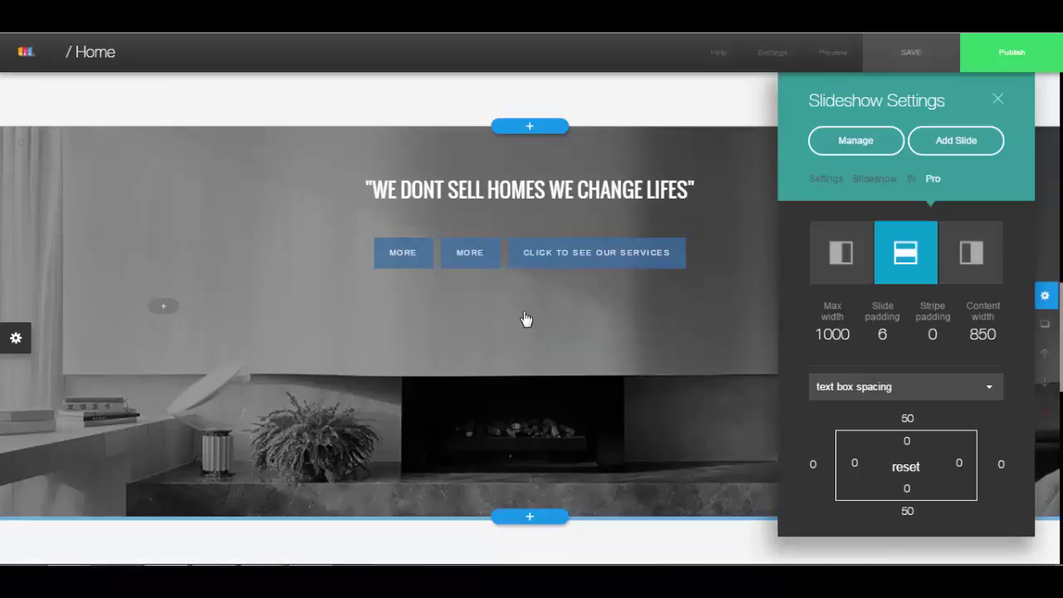
{"action": "scroll", "coordinate": [526, 320], "scroll_direction": "up", "scroll_amount": 1}
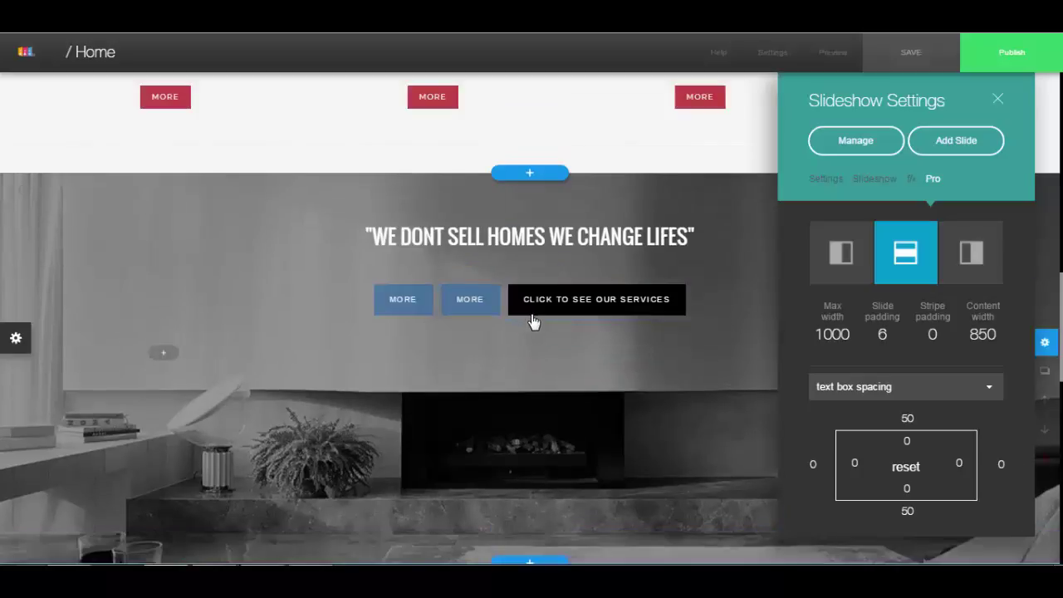
{"action": "scroll", "coordinate": [550, 295], "scroll_direction": "up", "scroll_amount": 1}
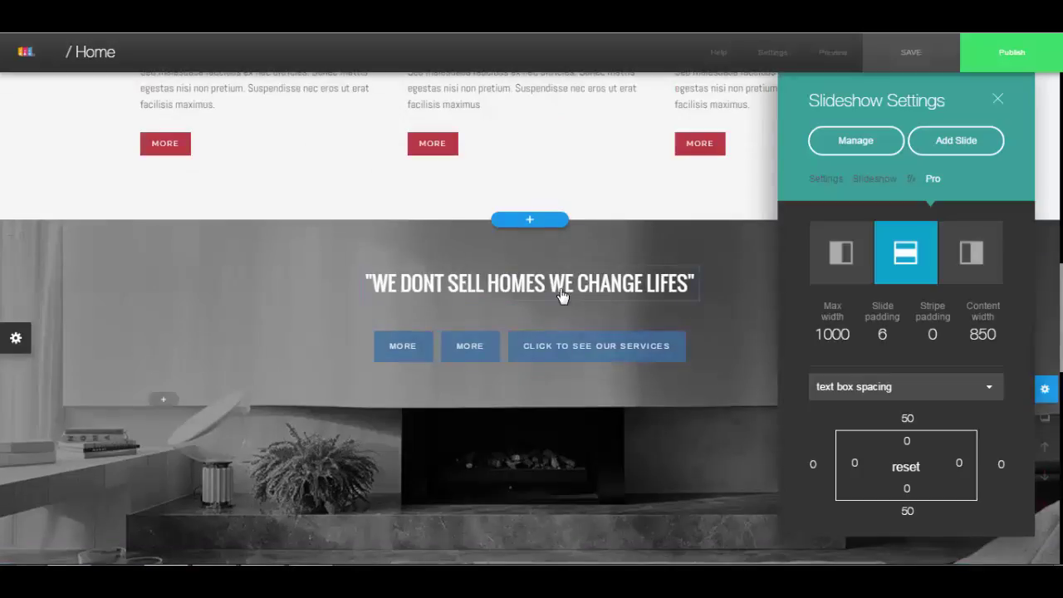
{"action": "scroll", "coordinate": [560, 291], "scroll_direction": "up", "scroll_amount": 2}
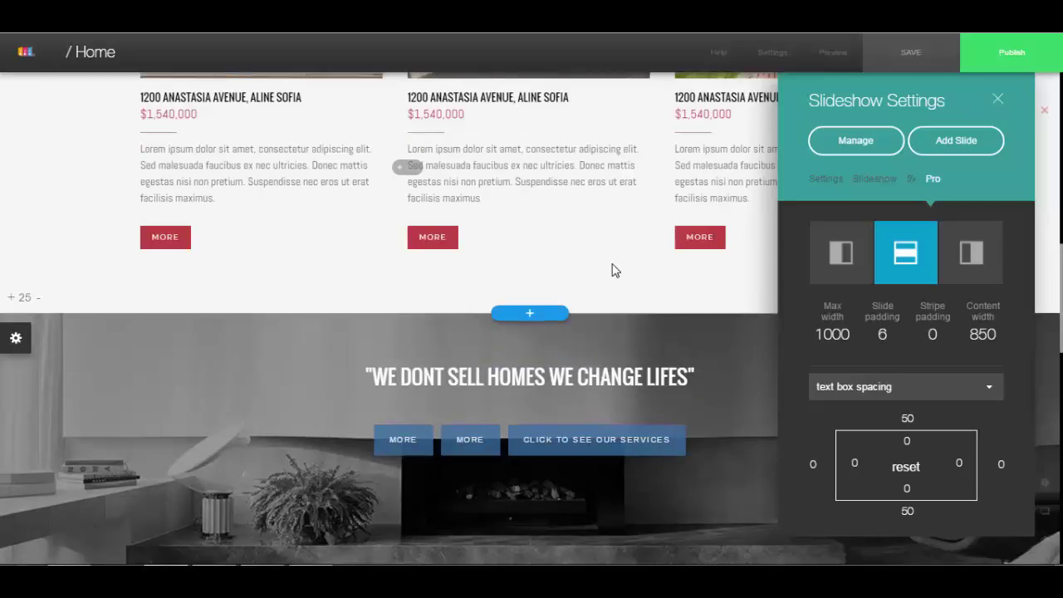
{"action": "scroll", "coordinate": [612, 271], "scroll_direction": "down", "scroll_amount": 1}
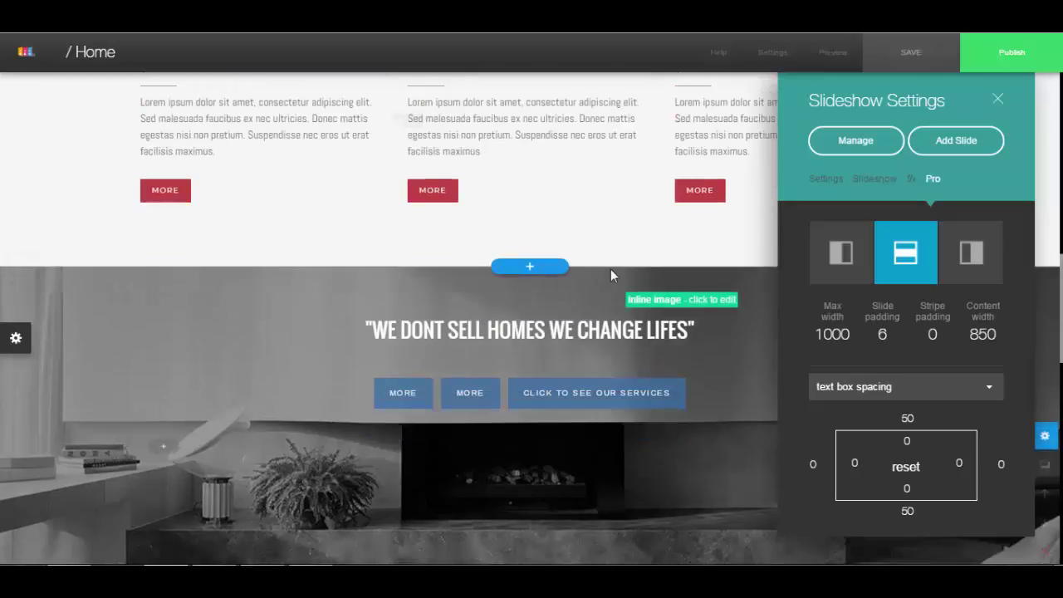
{"action": "scroll", "coordinate": [610, 269], "scroll_direction": "down", "scroll_amount": 4}
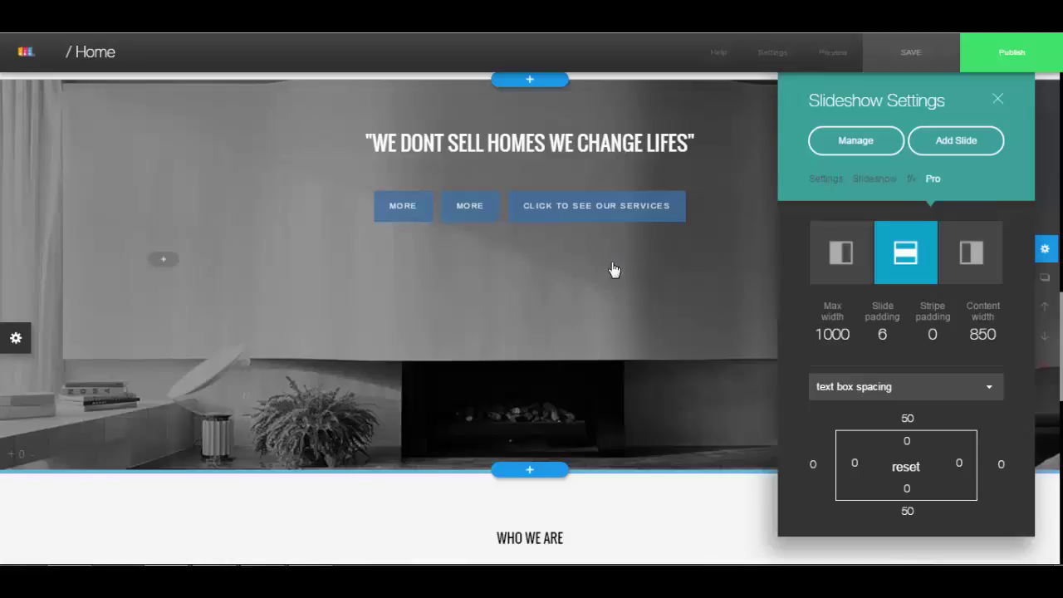
{"action": "left_click", "coordinate": [629, 219]}
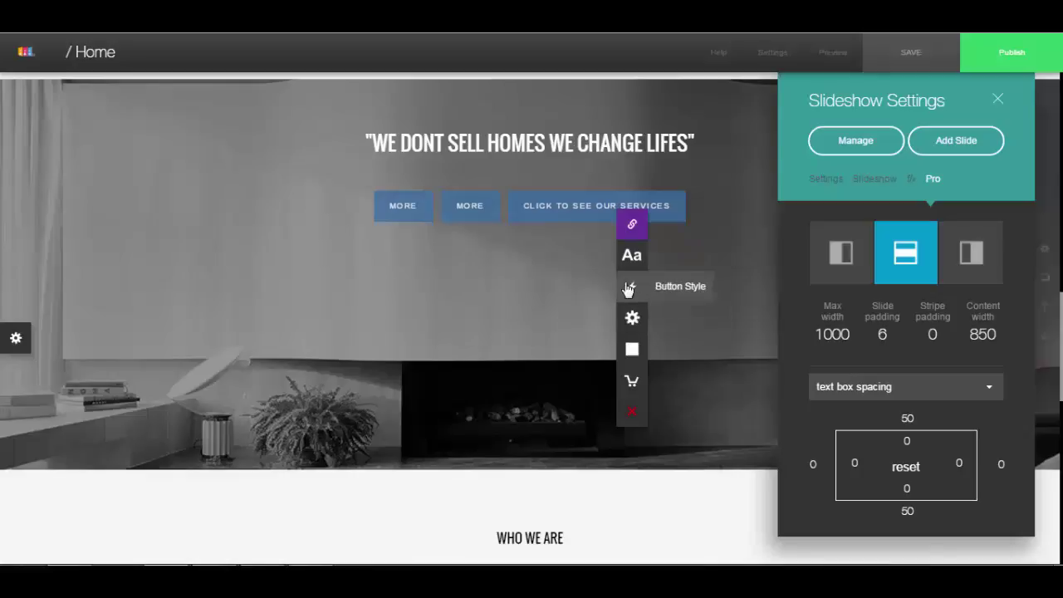
{"action": "left_click", "coordinate": [446, 246]}
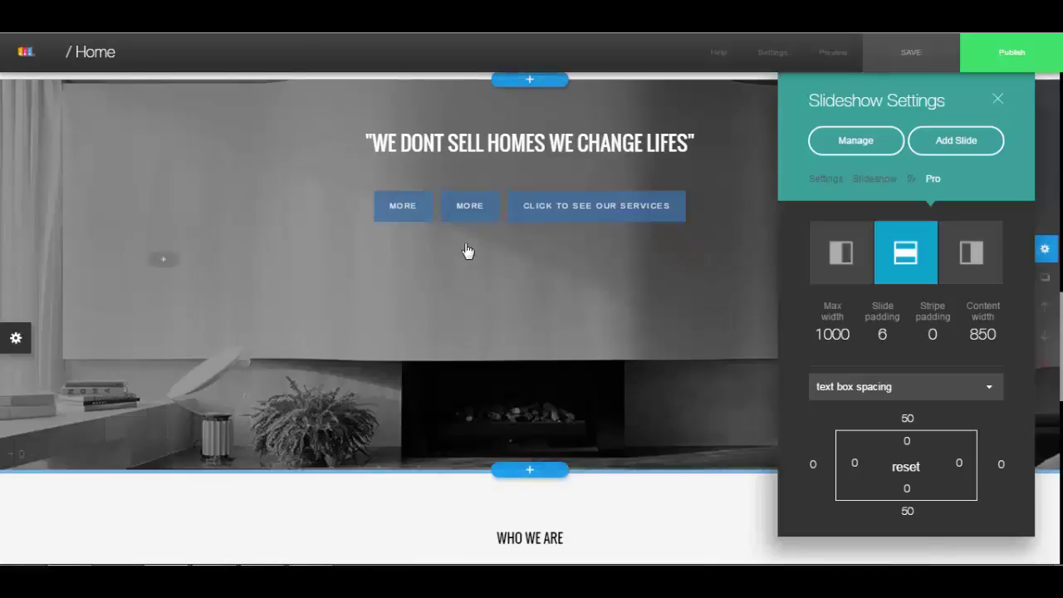
{"action": "scroll", "coordinate": [523, 269], "scroll_direction": "up", "scroll_amount": 2}
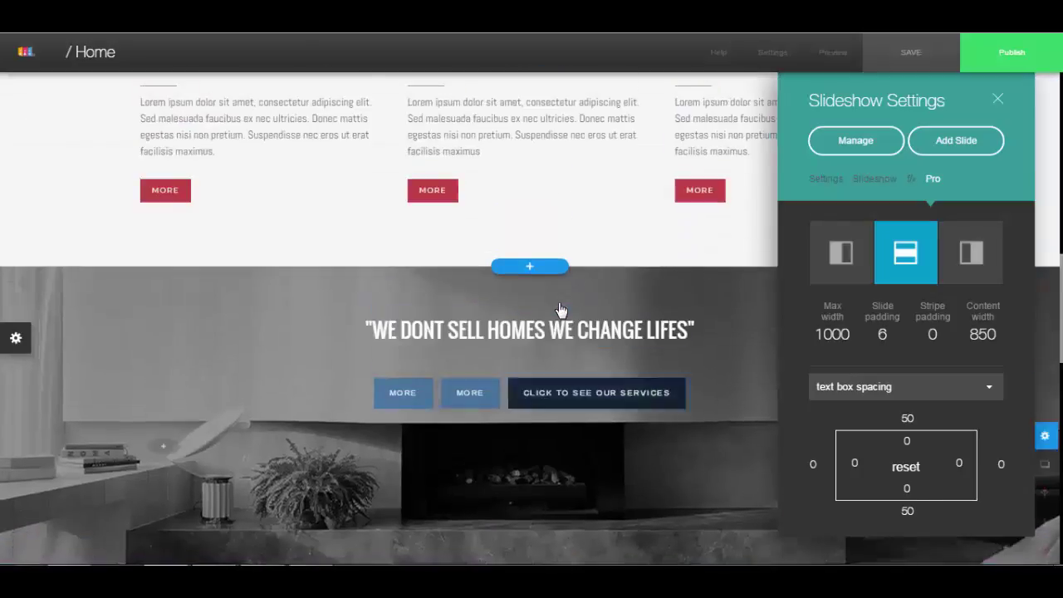
{"action": "scroll", "coordinate": [526, 278], "scroll_direction": "up", "scroll_amount": 1}
{"action": "scroll", "coordinate": [482, 356], "scroll_direction": "down", "scroll_amount": 3}
Add a second slide to the banner slideshow and switch to the previous slide
{"action": "left_click", "coordinate": [939, 145]}
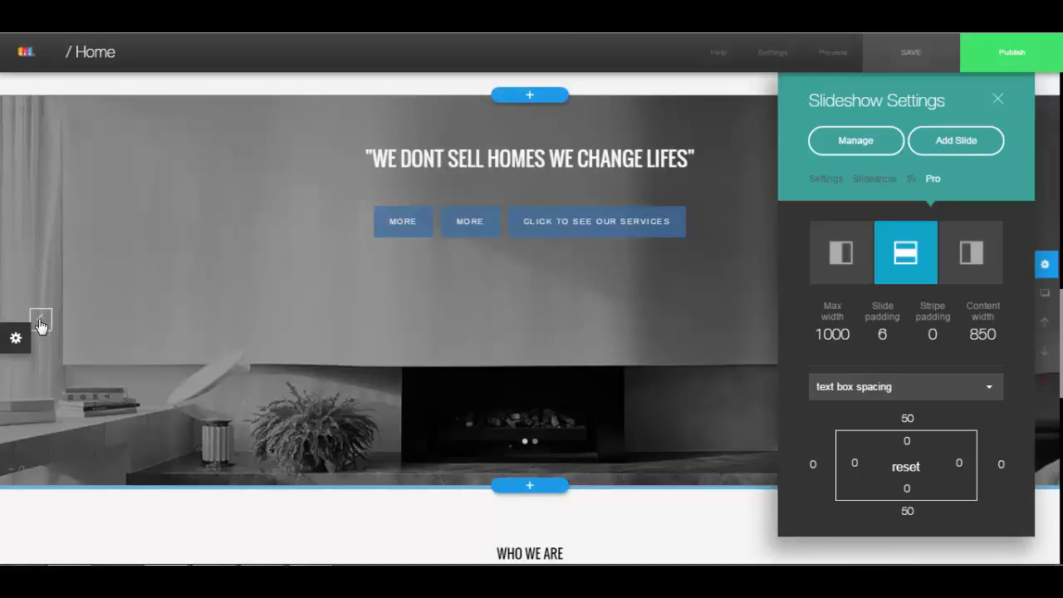
{"action": "left_click", "coordinate": [41, 321]}
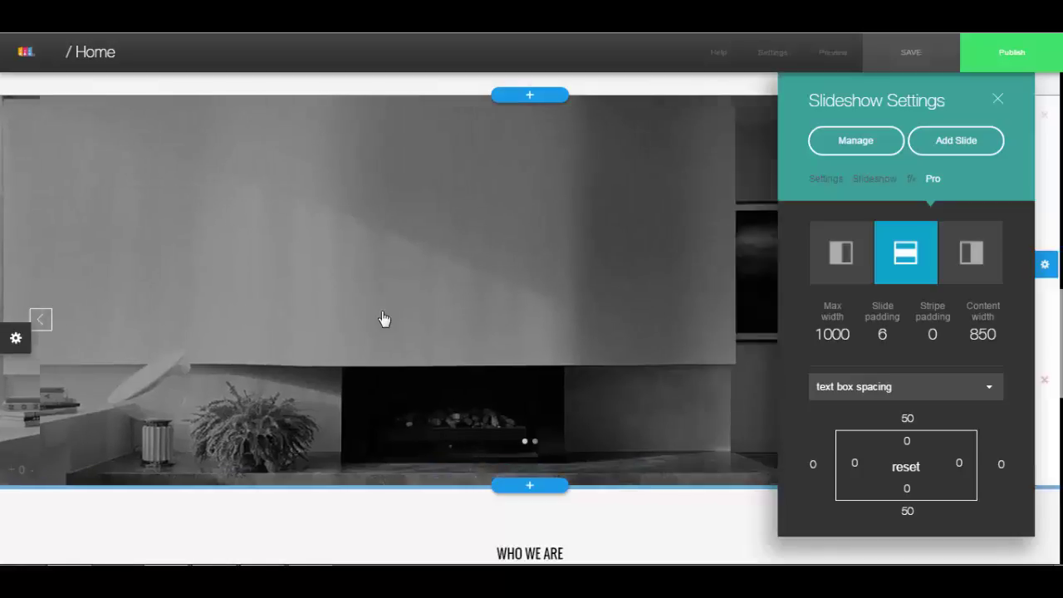
{"action": "left_click", "coordinate": [388, 317]}
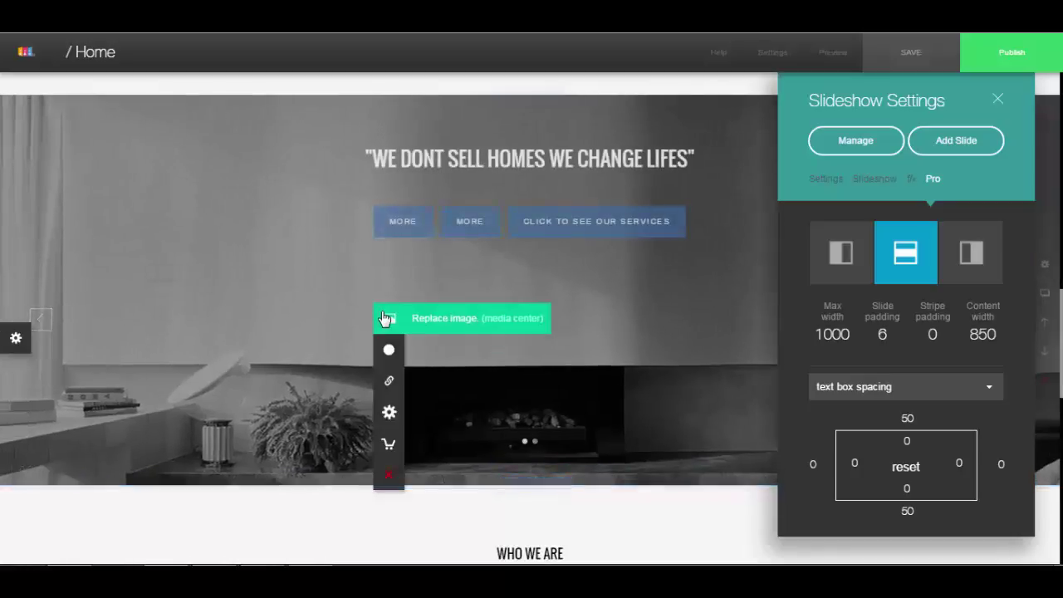
{"action": "left_click", "coordinate": [439, 320]}
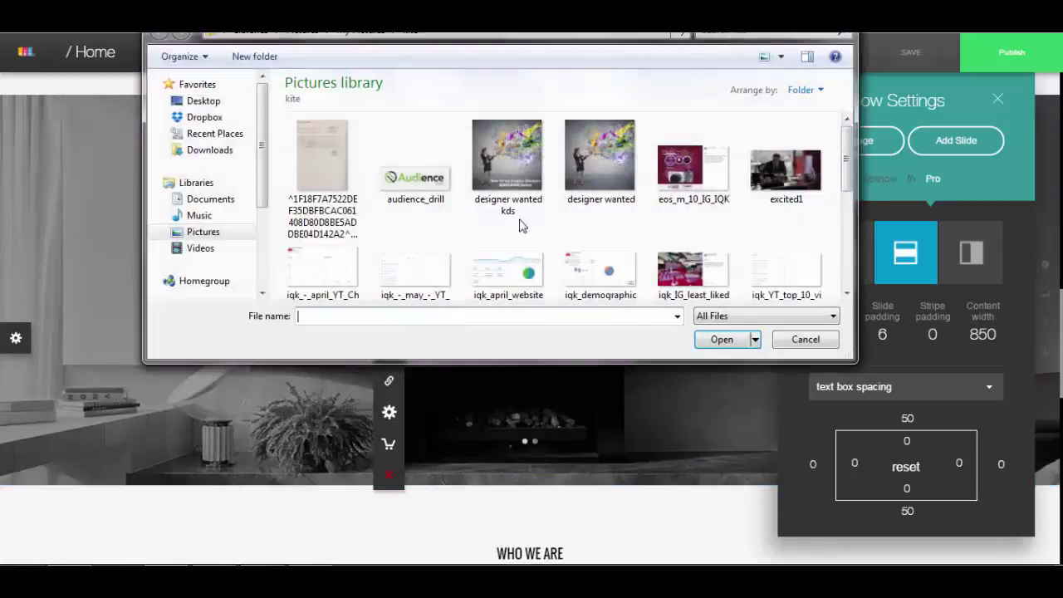
{"action": "left_click", "coordinate": [805, 338]}
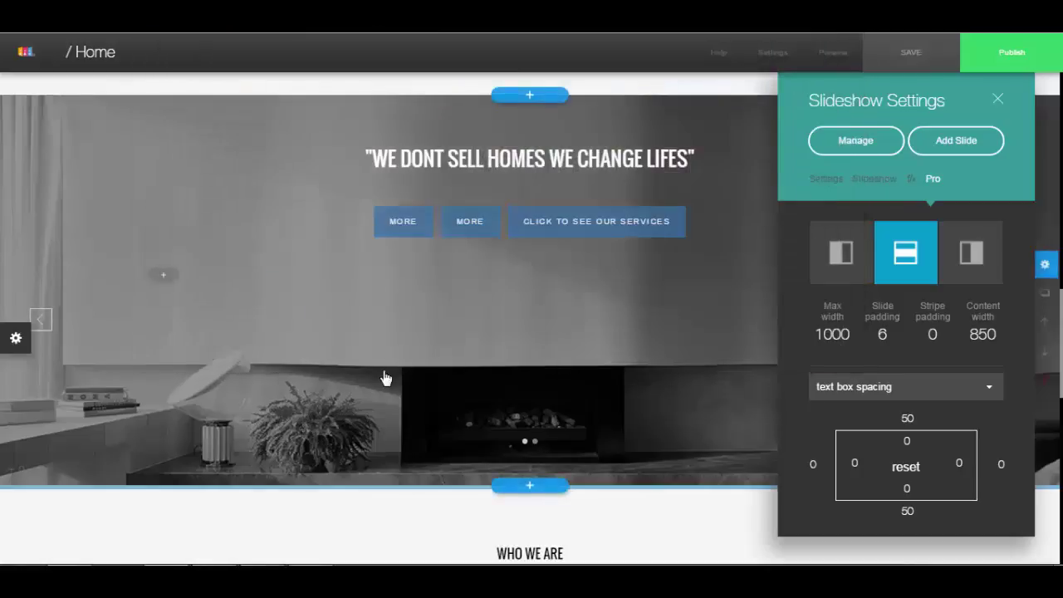
Replace the current slide's image with the media center's People photo of the bearded man with a painted face
{"action": "left_click", "coordinate": [375, 351]}
{"action": "left_click", "coordinate": [511, 355]}
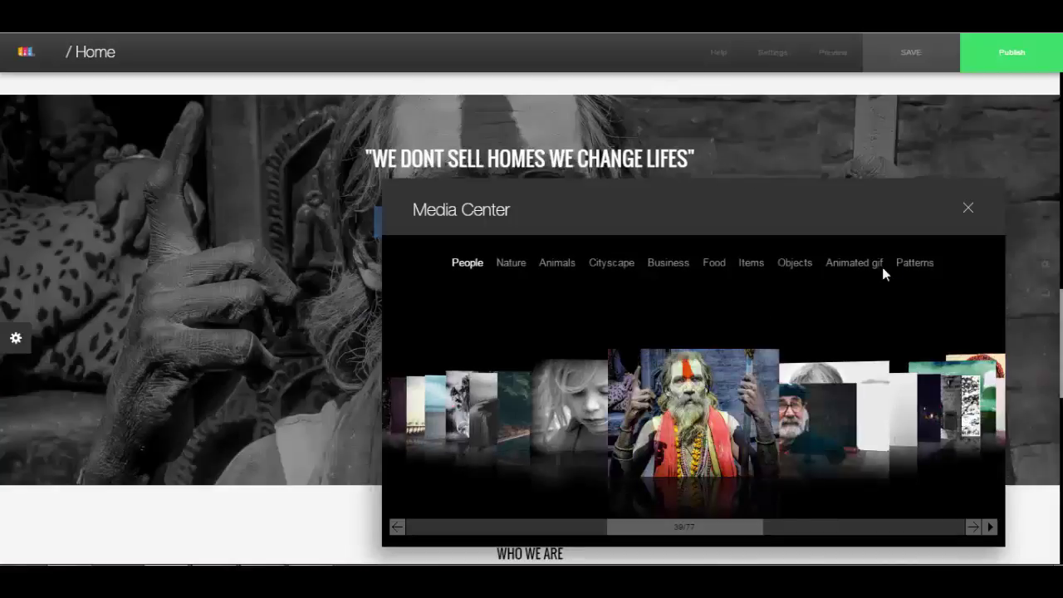
{"action": "left_click", "coordinate": [967, 209]}
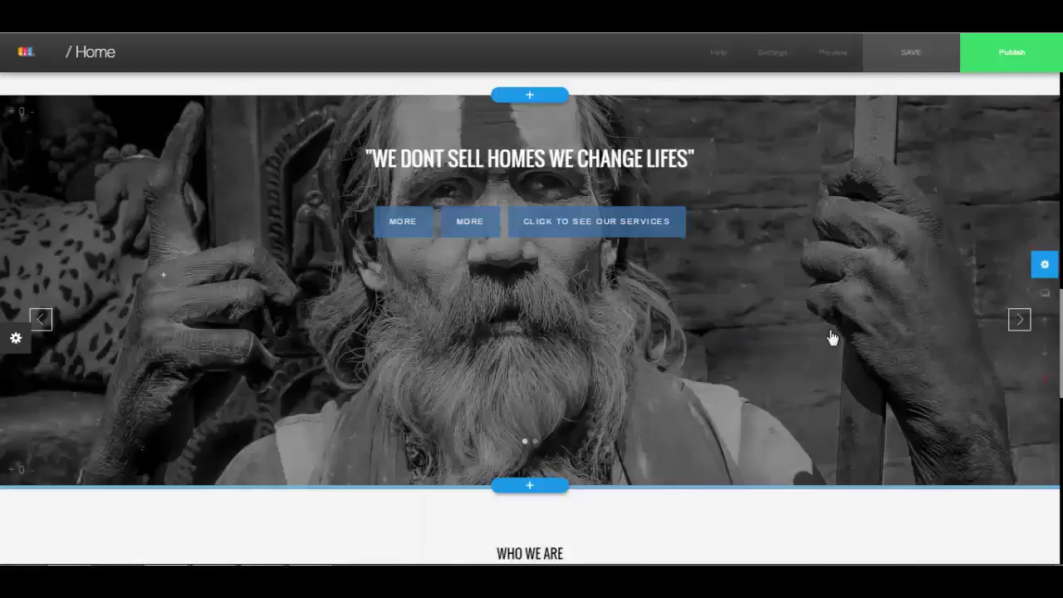
Replace the other slide's image with the media center's People photo of the bearded man in a beret and glasses
{"action": "left_click", "coordinate": [1019, 320]}
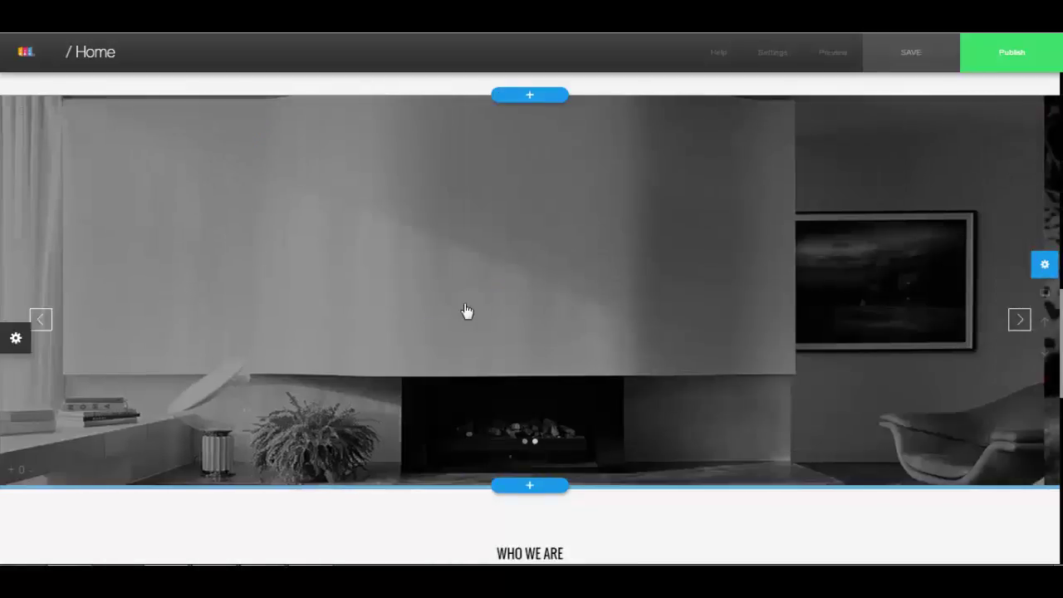
{"action": "mouse_move", "coordinate": [467, 306]}
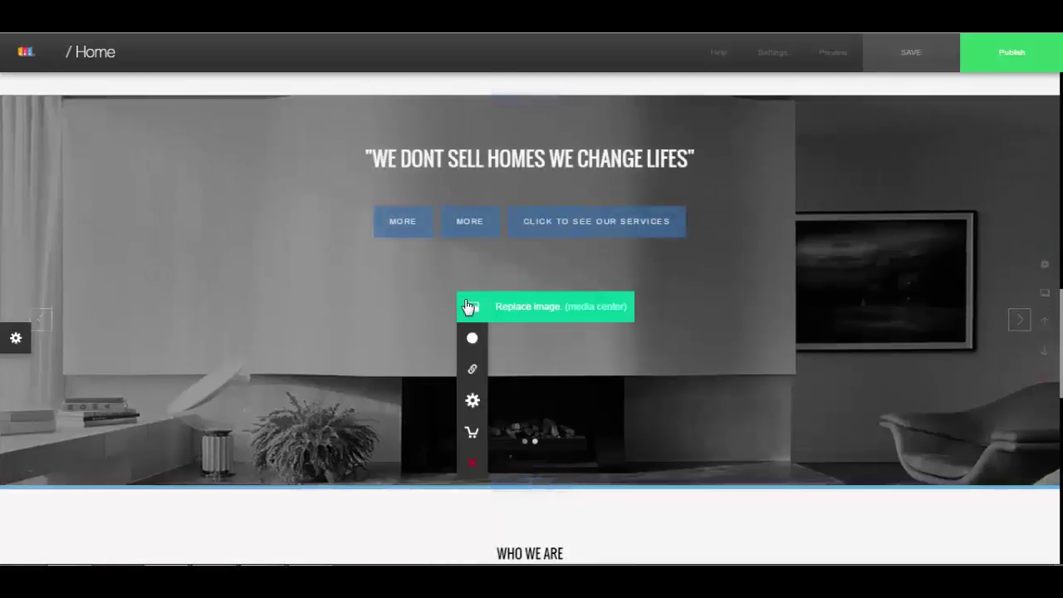
{"action": "left_click", "coordinate": [589, 316]}
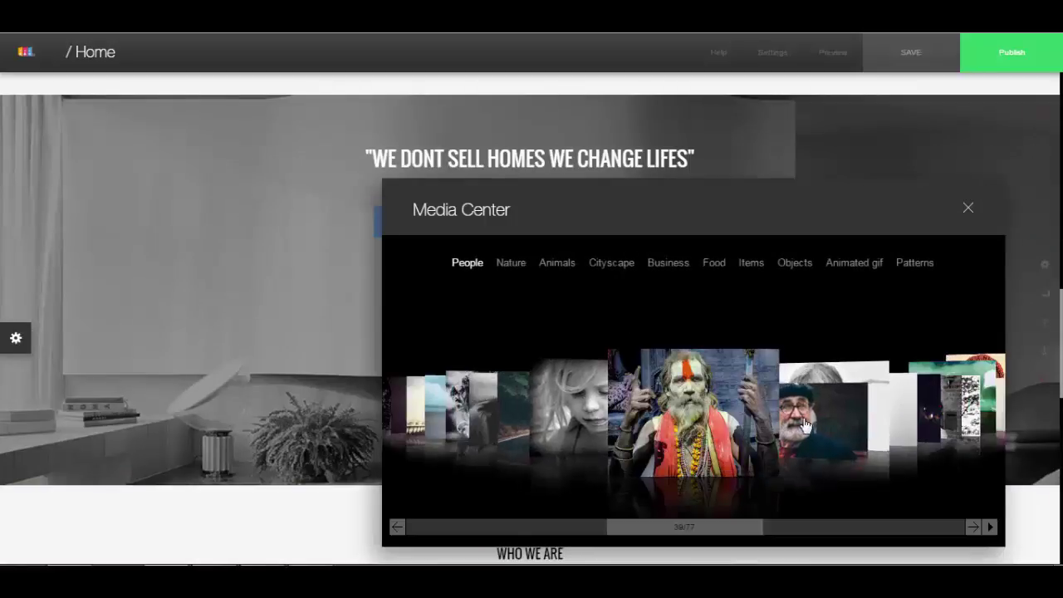
{"action": "left_click", "coordinate": [803, 425]}
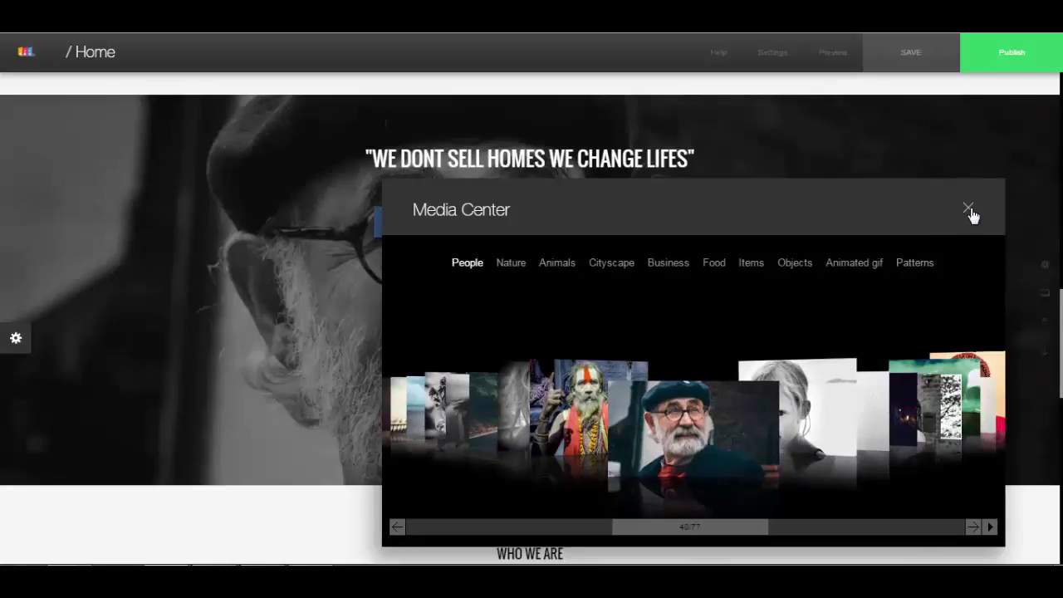
{"action": "left_click", "coordinate": [968, 209]}
Add two more slides to the banner slideshow and open its slide manager
{"action": "left_click", "coordinate": [1048, 274]}
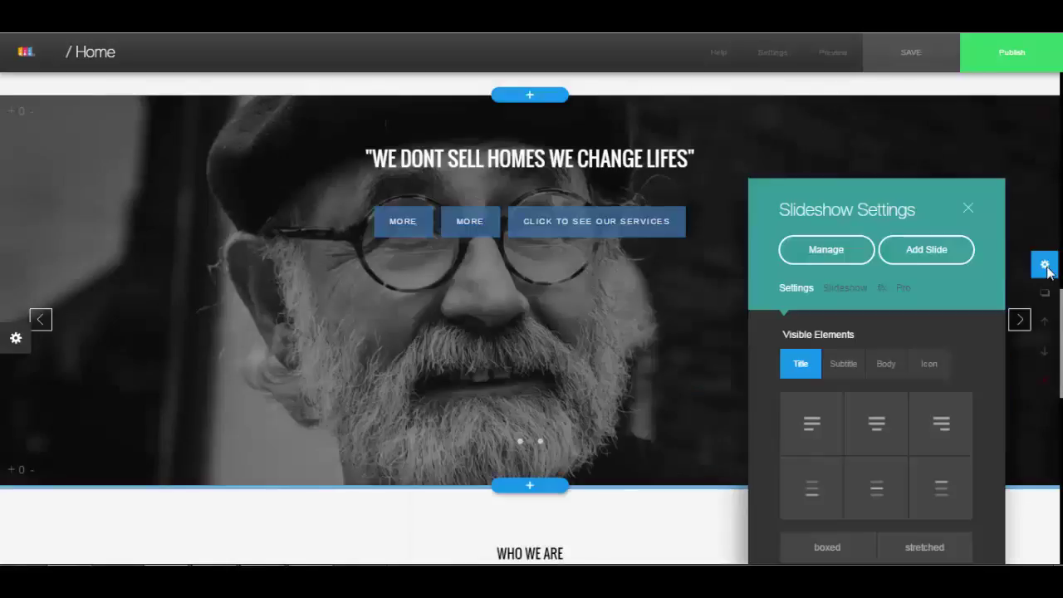
{"action": "left_click", "coordinate": [926, 251]}
{"action": "left_click", "coordinate": [847, 259]}
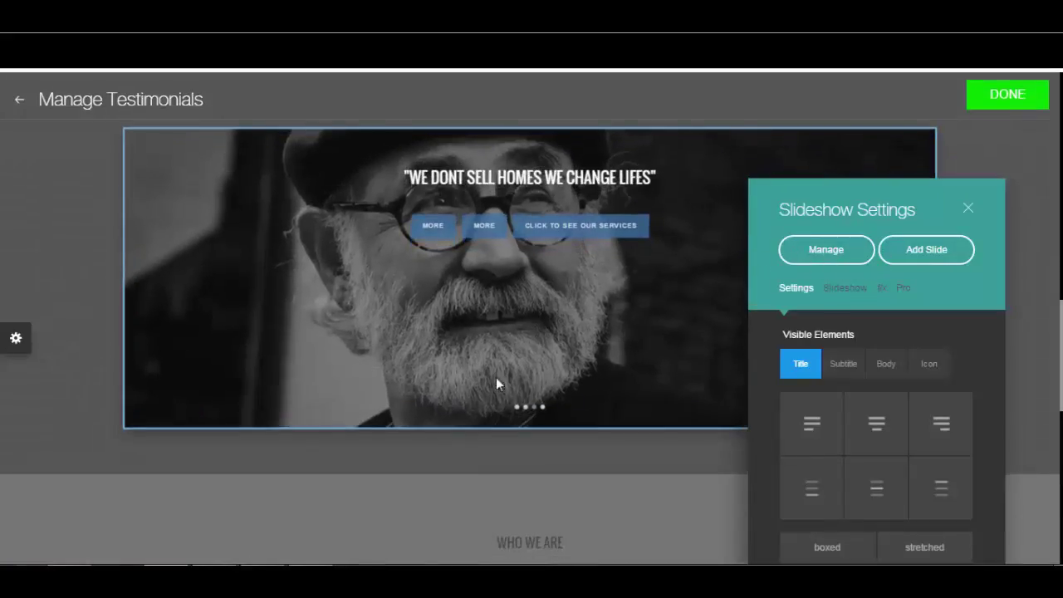
Page back through the slideshow's slides in the manager, close the slideshow settings and finish managing
{"action": "left_click", "coordinate": [114, 313]}
{"action": "mouse_move", "coordinate": [435, 327]}
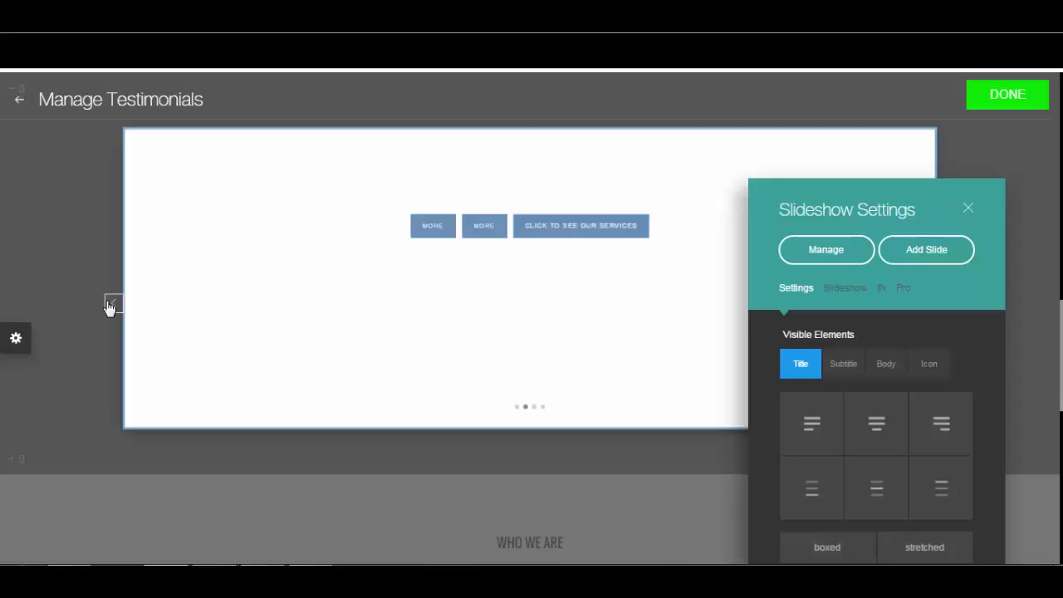
{"action": "left_click", "coordinate": [113, 304]}
{"action": "mouse_move", "coordinate": [387, 283]}
{"action": "left_click", "coordinate": [113, 304]}
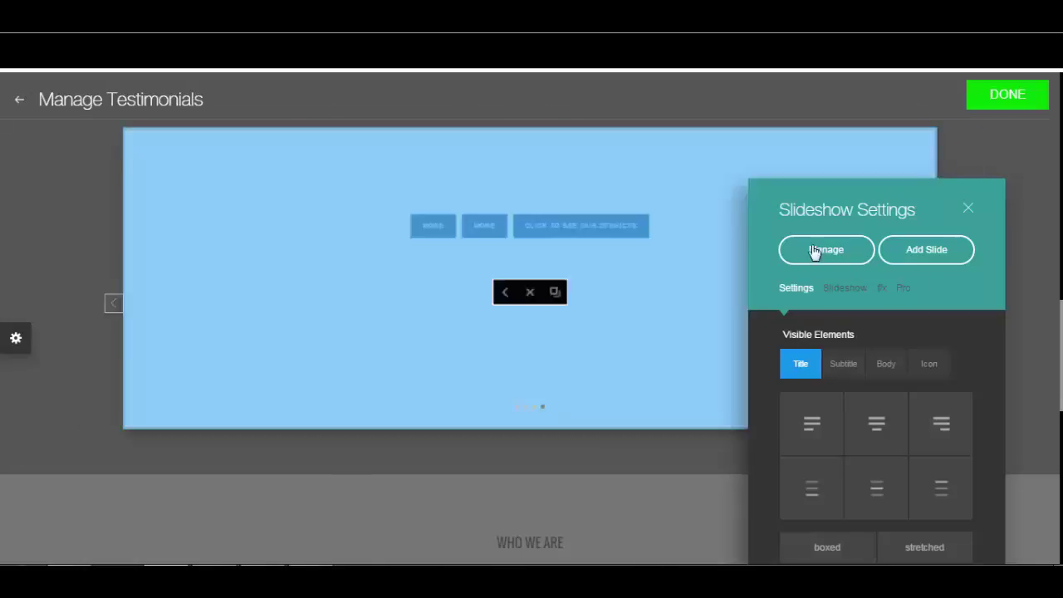
{"action": "left_click", "coordinate": [968, 209]}
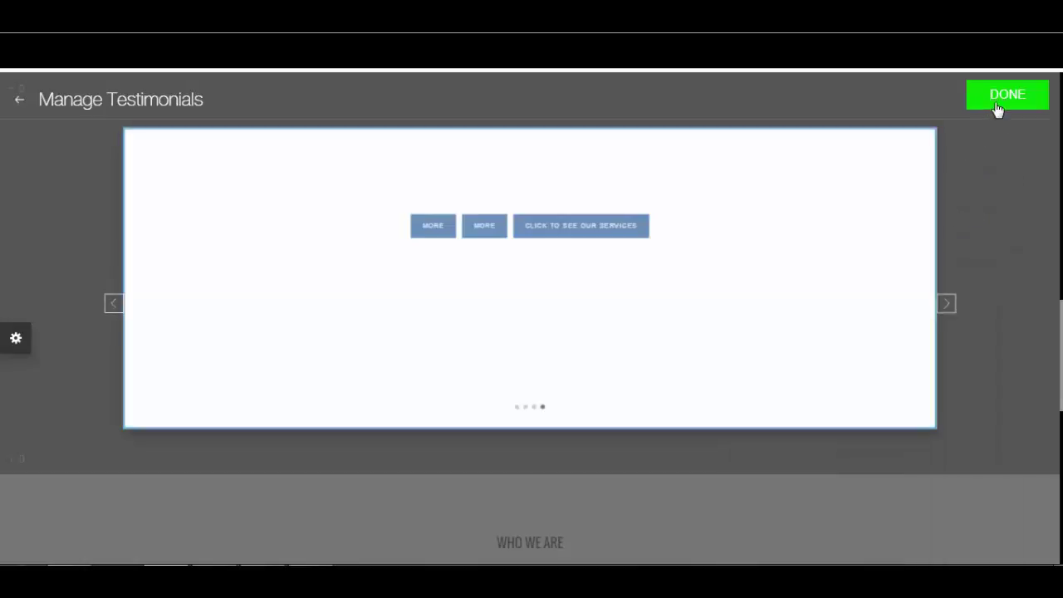
{"action": "left_click", "coordinate": [997, 108]}
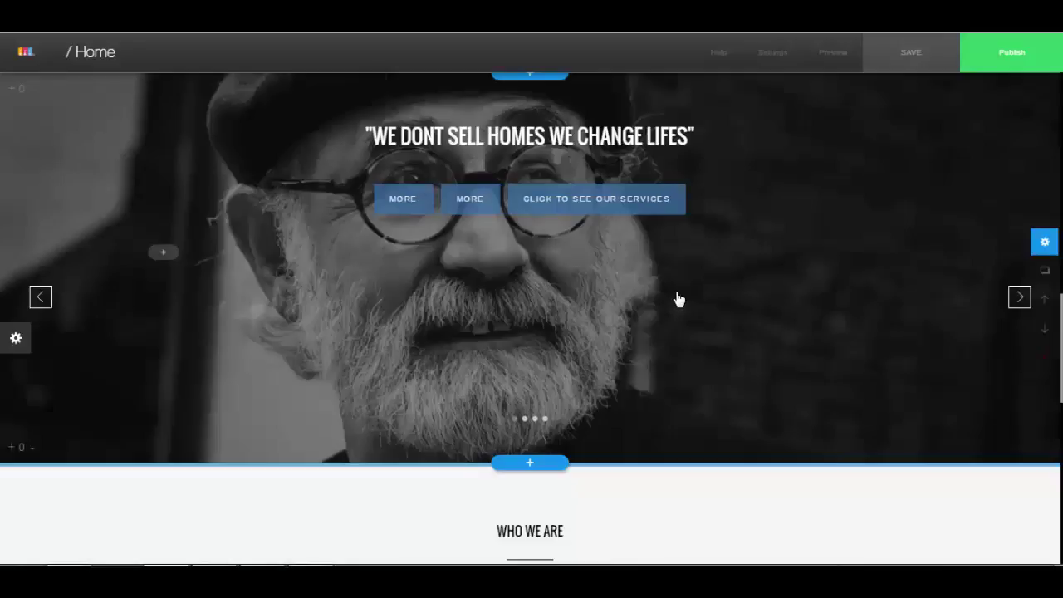
Look over the banner slideshow and the neighbouring property section on the home page
{"action": "scroll", "coordinate": [605, 324], "scroll_direction": "up", "scroll_amount": 3}
{"action": "scroll", "coordinate": [524, 346], "scroll_direction": "down", "scroll_amount": 2}
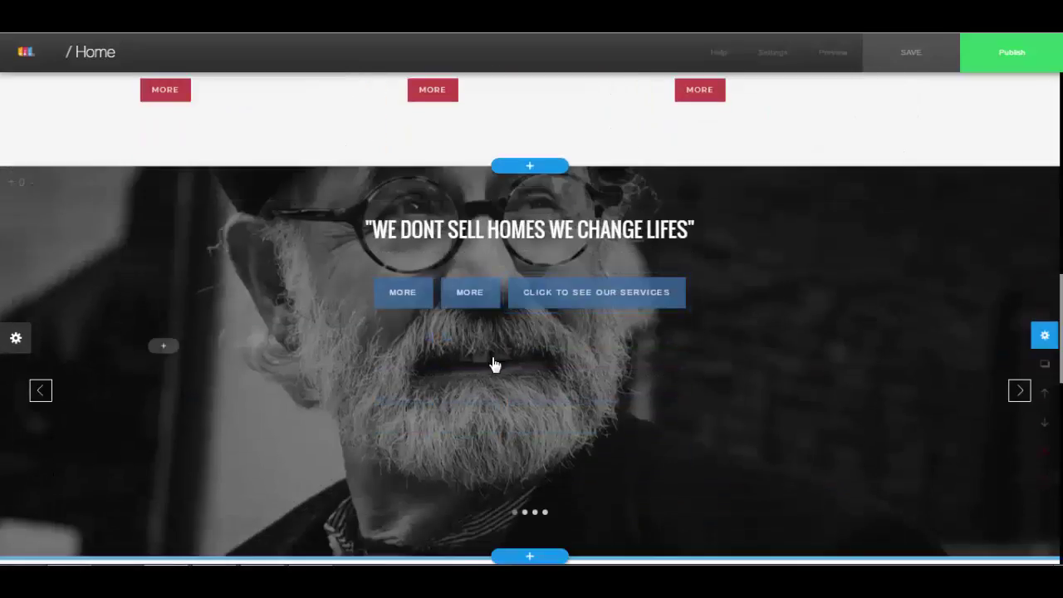
{"action": "scroll", "coordinate": [586, 334], "scroll_direction": "up", "scroll_amount": 3}
{"action": "scroll", "coordinate": [695, 336], "scroll_direction": "up", "scroll_amount": 1}
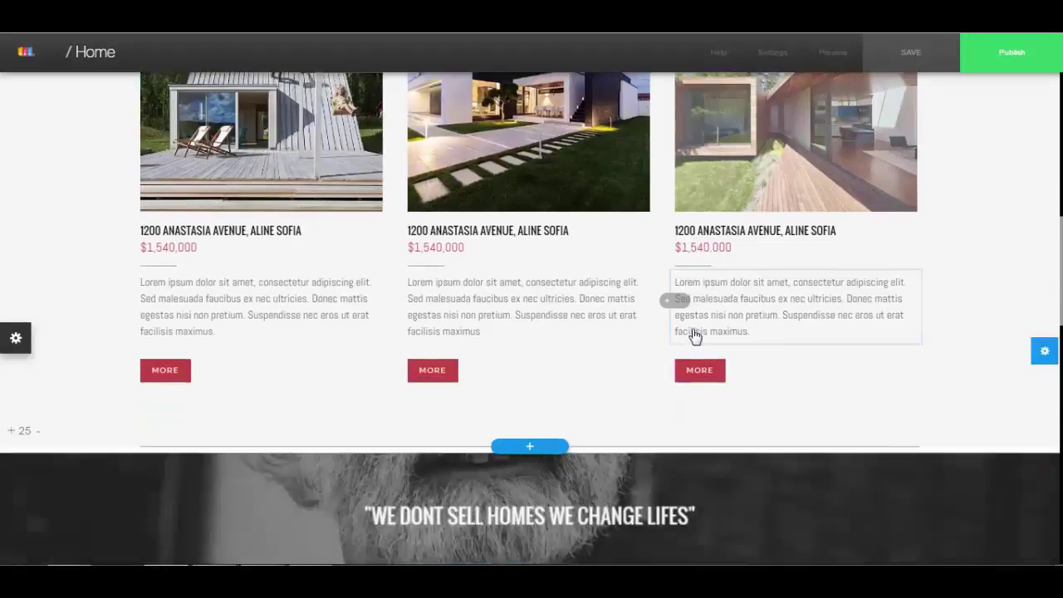
{"action": "scroll", "coordinate": [673, 354], "scroll_direction": "down", "scroll_amount": 2}
{"action": "scroll", "coordinate": [586, 375], "scroll_direction": "down", "scroll_amount": 2}
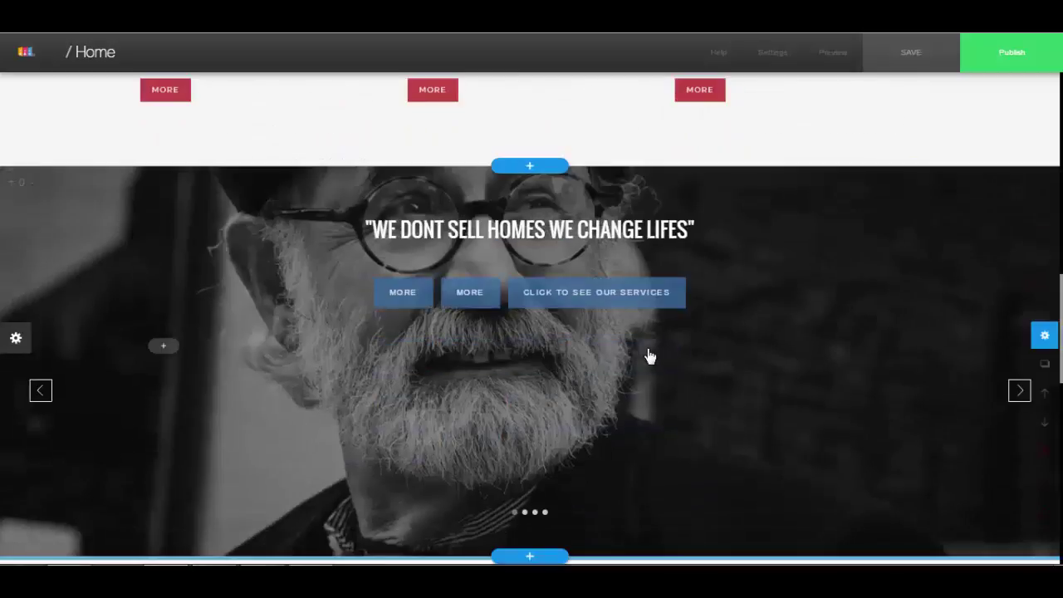
{"action": "scroll", "coordinate": [638, 359], "scroll_direction": "down", "scroll_amount": 1}
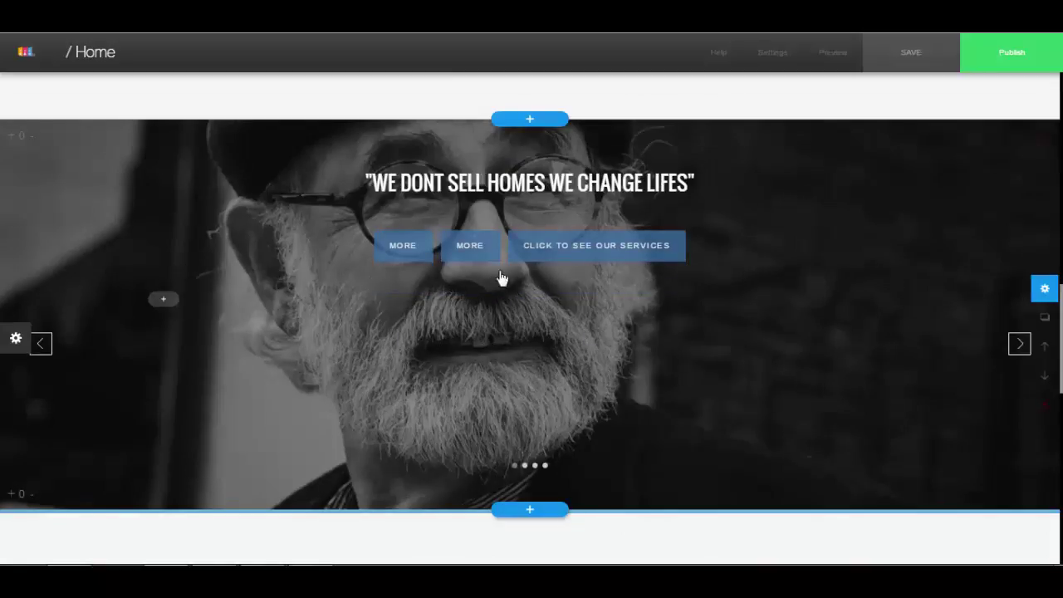
{"action": "scroll", "coordinate": [551, 383], "scroll_direction": "up", "scroll_amount": 2}
{"action": "scroll", "coordinate": [557, 387], "scroll_direction": "down", "scroll_amount": 5}
{"action": "scroll", "coordinate": [557, 385], "scroll_direction": "up", "scroll_amount": 14}
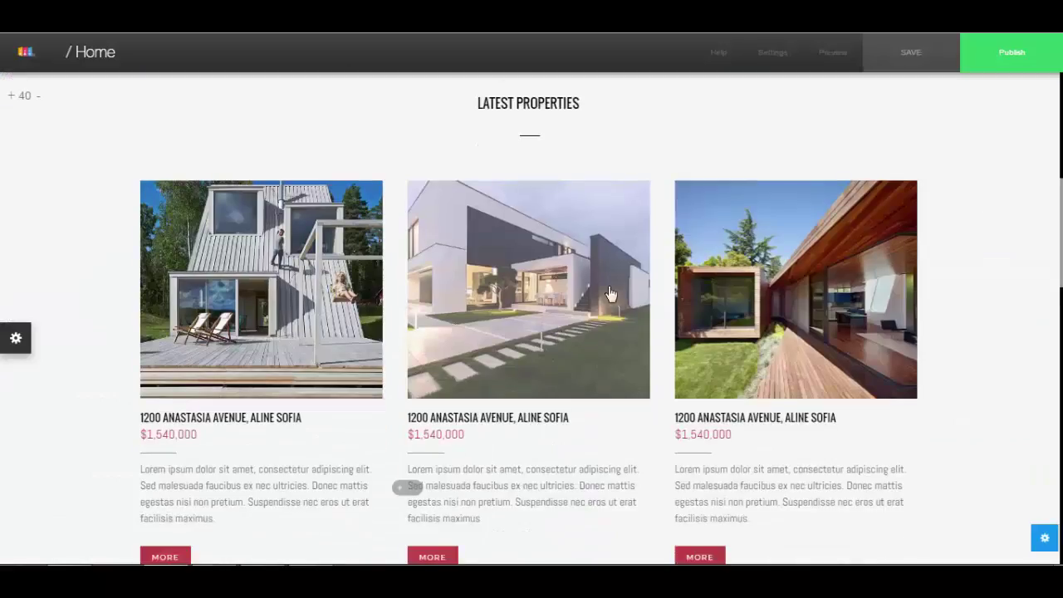
Add a second button and a map to the first property item under Latest Properties
{"action": "scroll", "coordinate": [565, 406], "scroll_direction": "down", "scroll_amount": 2}
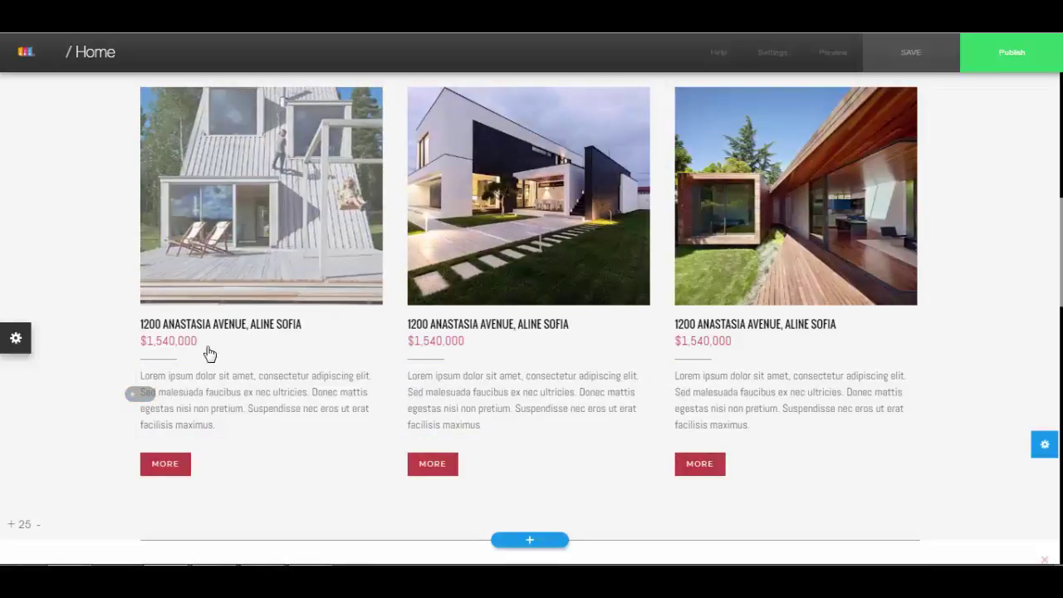
{"action": "left_click", "coordinate": [139, 396]}
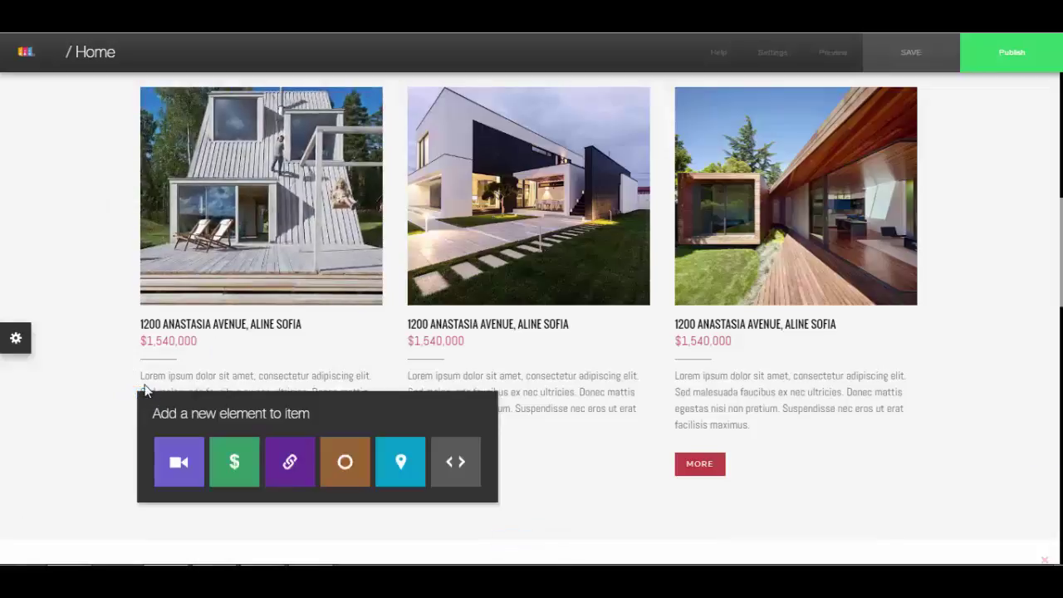
{"action": "left_click", "coordinate": [291, 466]}
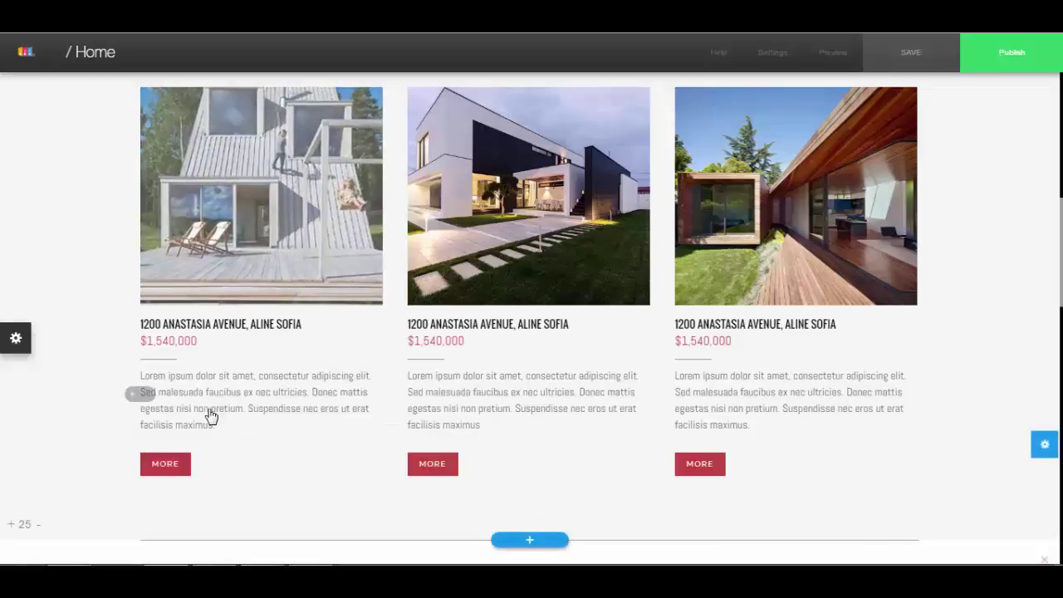
{"action": "left_click", "coordinate": [139, 396]}
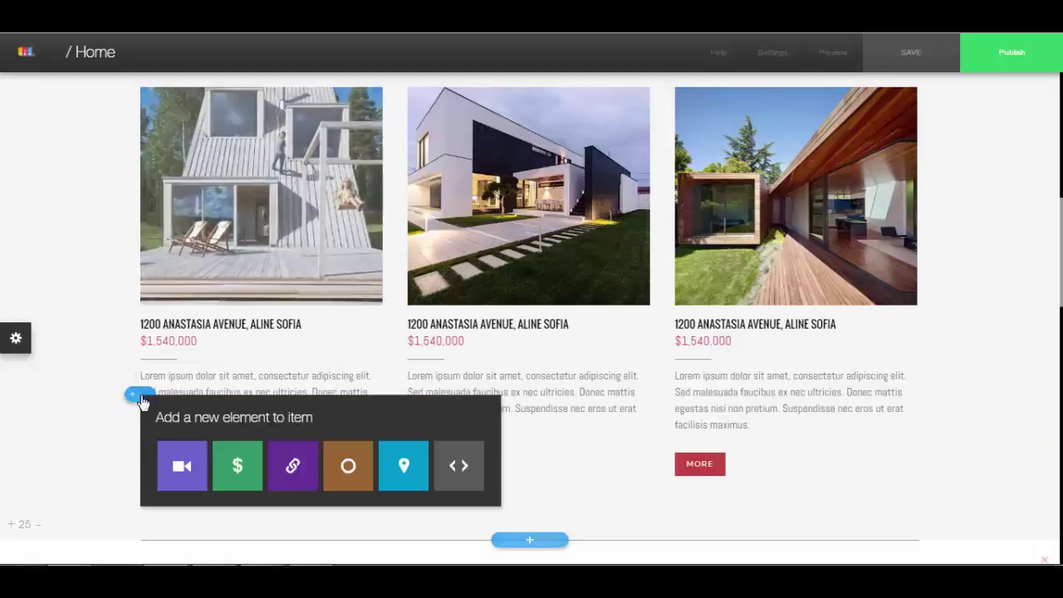
{"action": "left_click", "coordinate": [404, 467]}
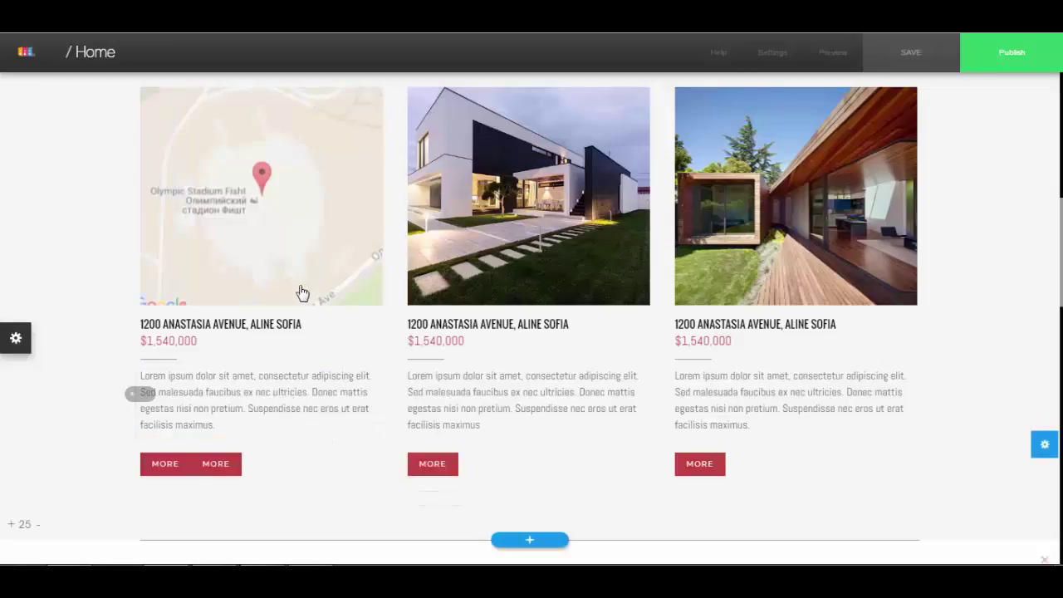
Try to remove the background image from the first property's map element
{"action": "scroll", "coordinate": [312, 290], "scroll_direction": "up", "scroll_amount": 1}
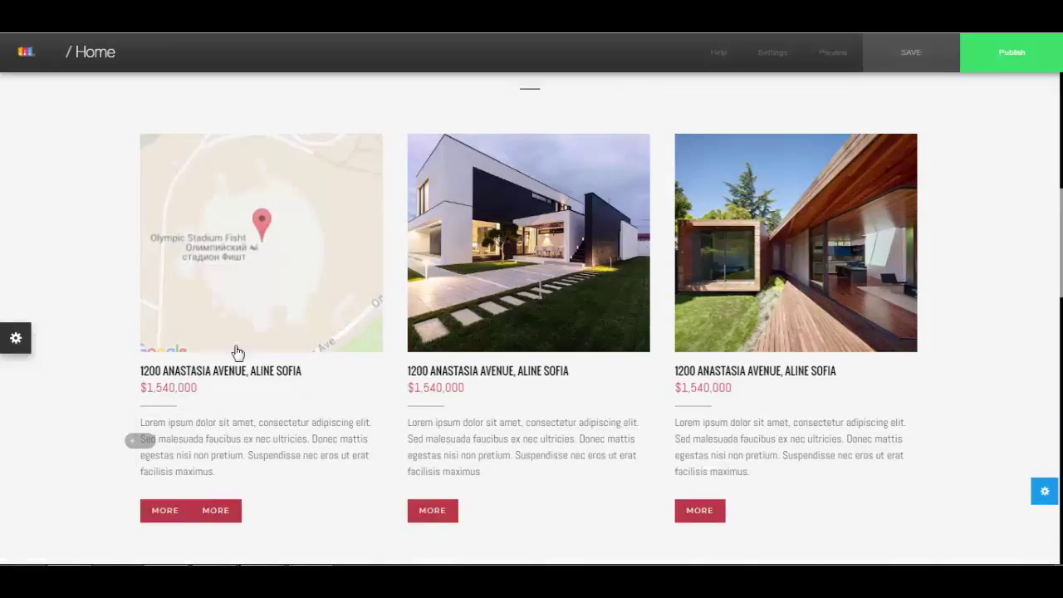
{"action": "left_click", "coordinate": [224, 240]}
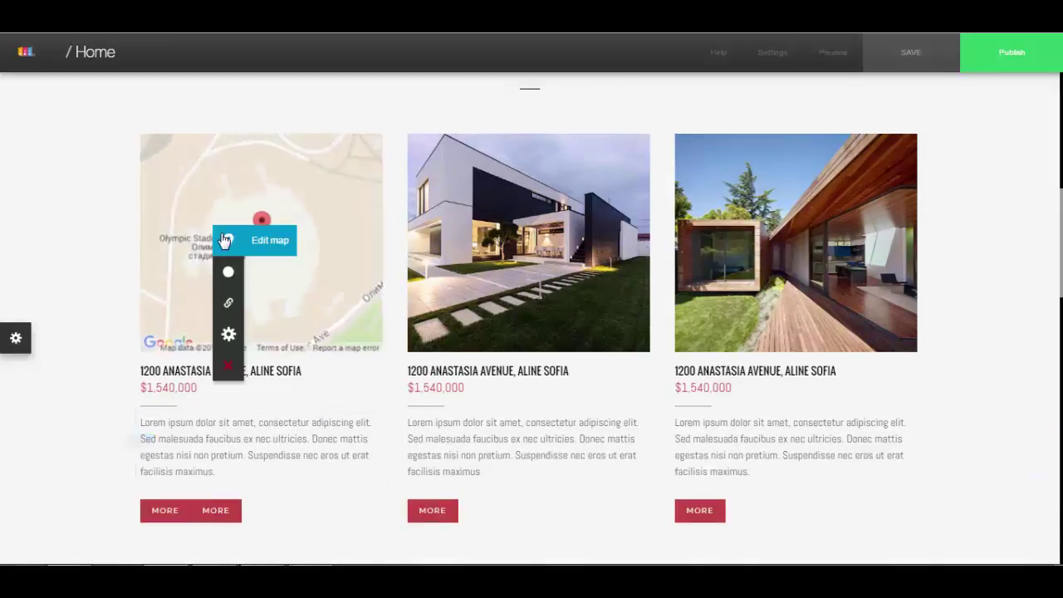
{"action": "mouse_move", "coordinate": [235, 295]}
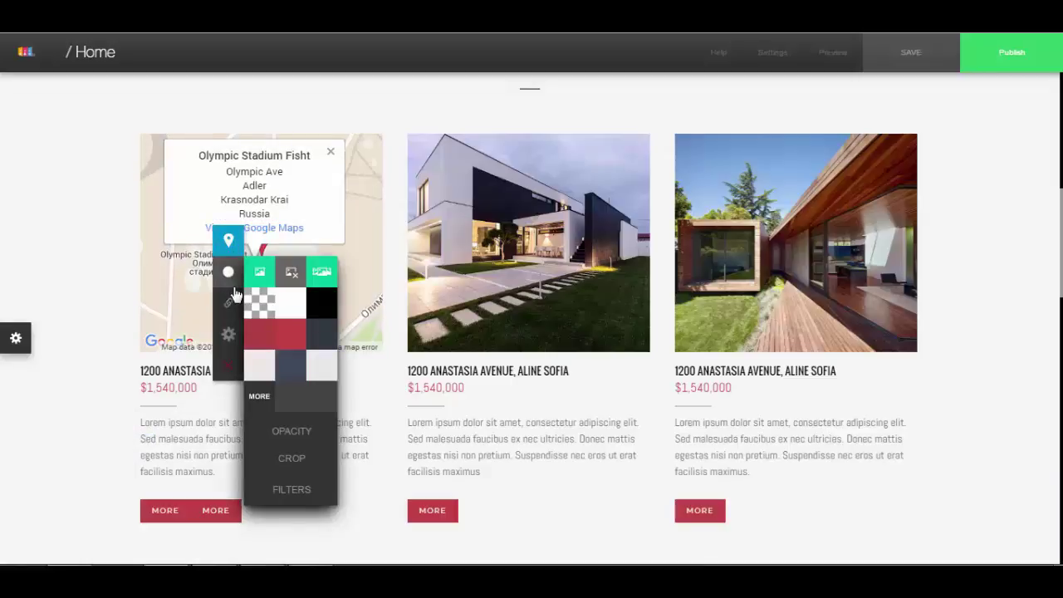
{"action": "left_click", "coordinate": [288, 280]}
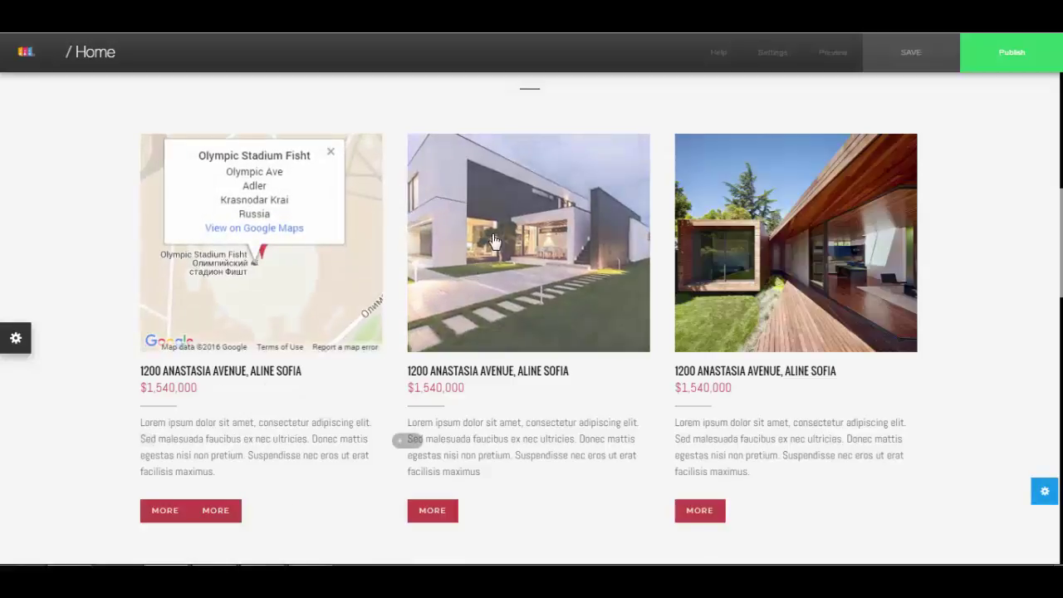
Remove the second property's image and add the media center's black-and-white People photo of a girl looking down
{"action": "mouse_move", "coordinate": [515, 246]}
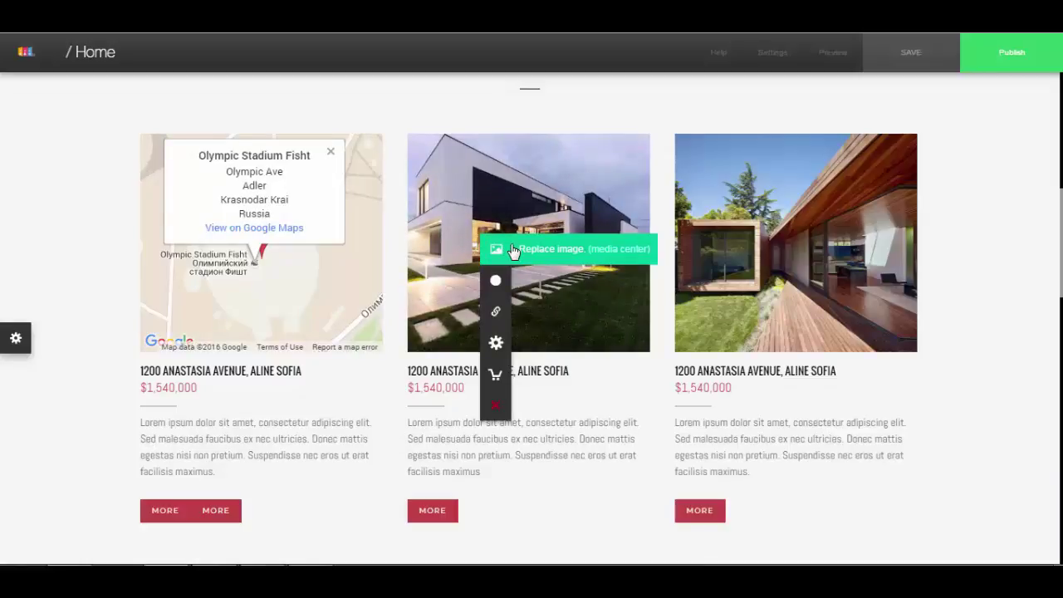
{"action": "left_click", "coordinate": [497, 280]}
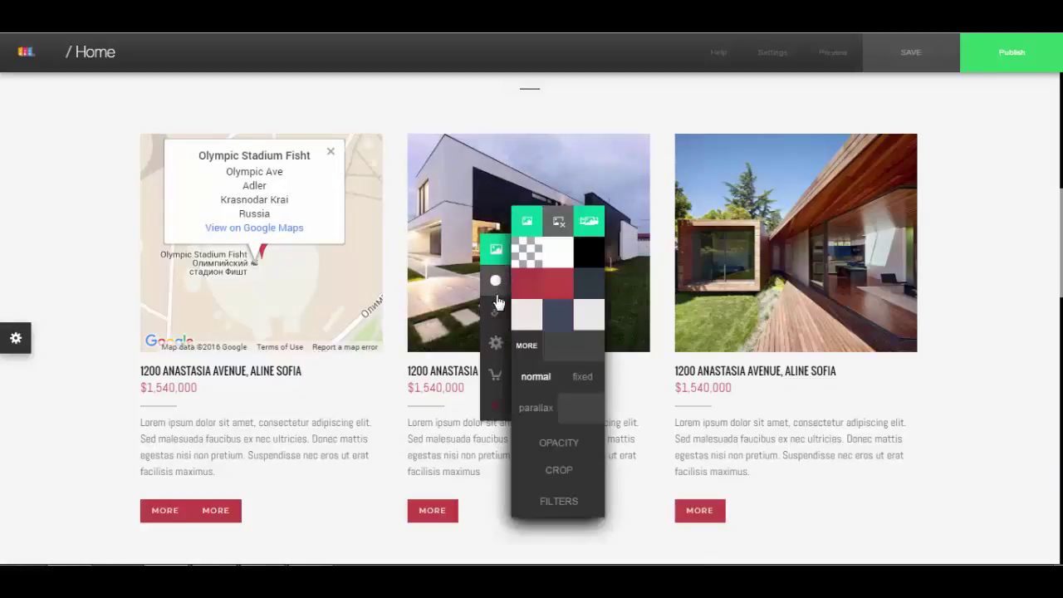
{"action": "left_click", "coordinate": [549, 229]}
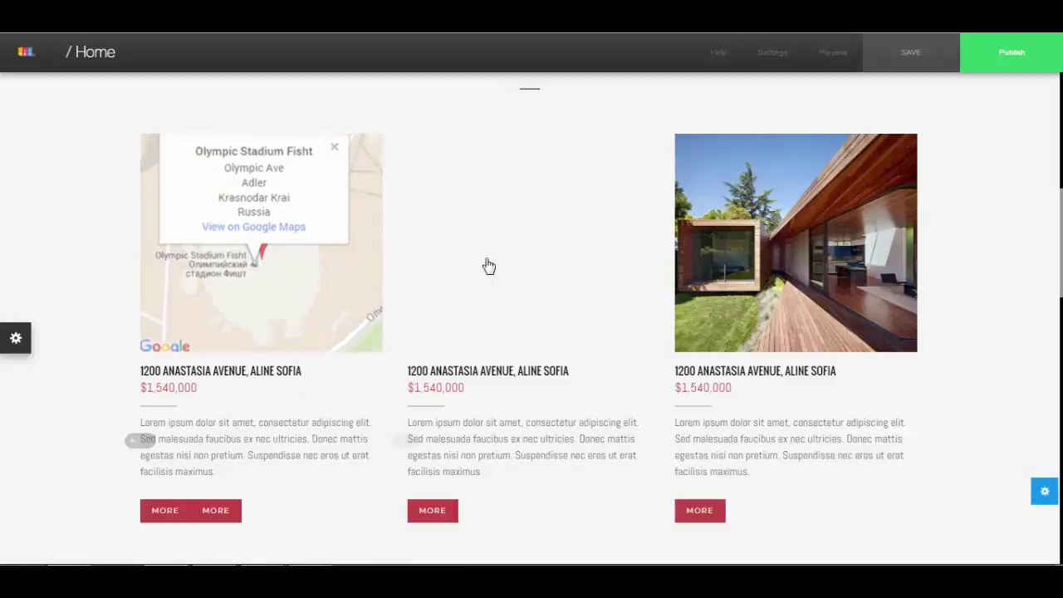
{"action": "mouse_move", "coordinate": [503, 255]}
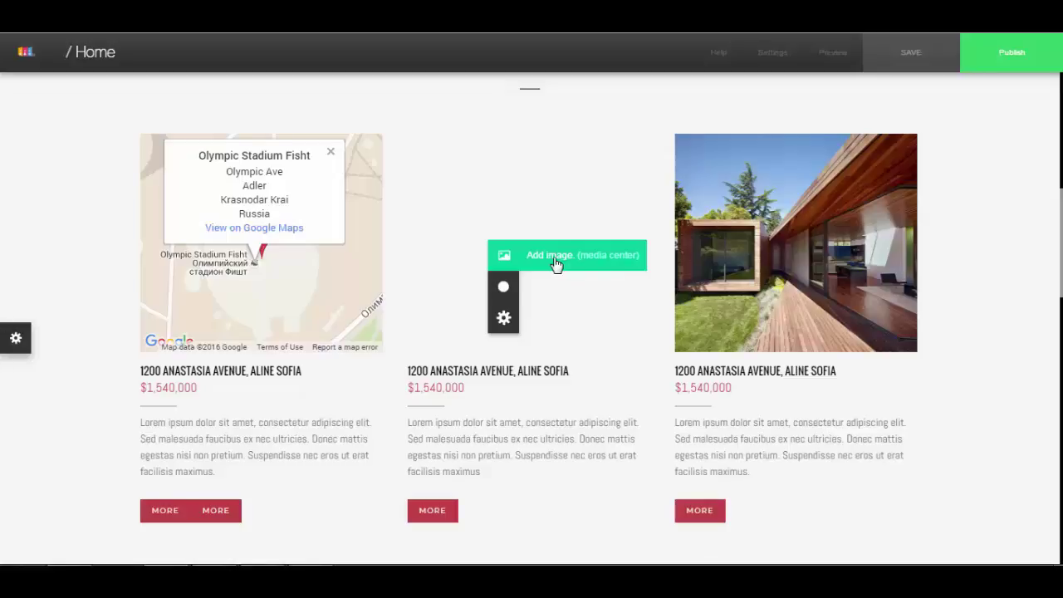
{"action": "left_click", "coordinate": [604, 256]}
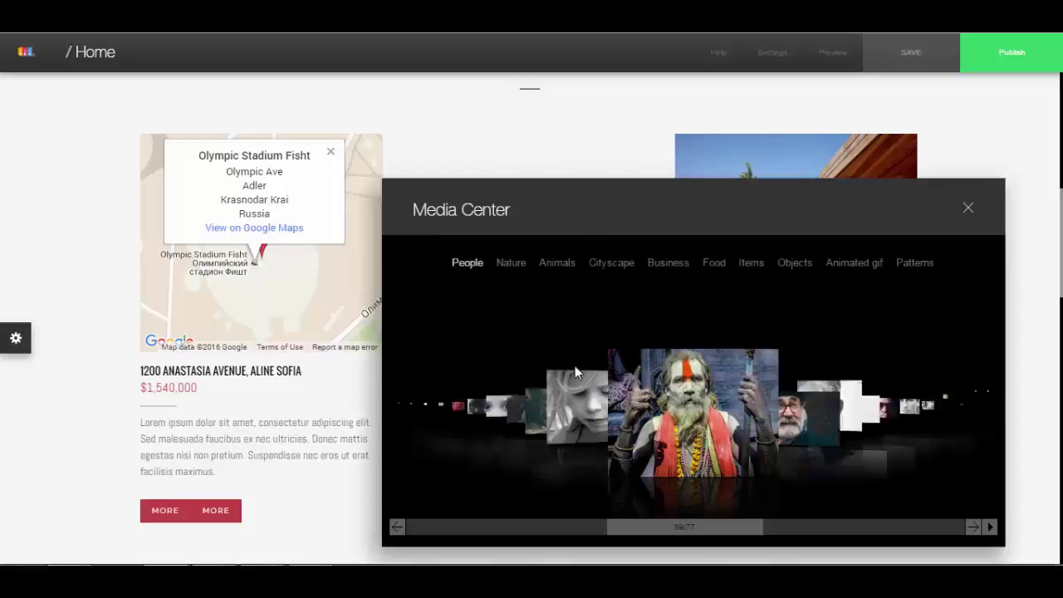
{"action": "left_click", "coordinate": [599, 382]}
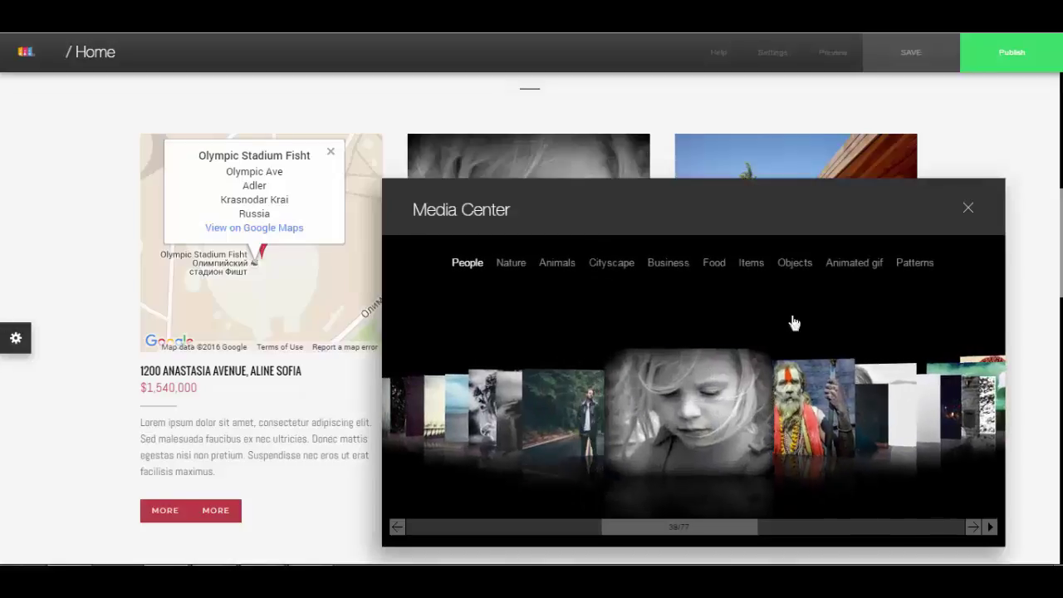
{"action": "left_click", "coordinate": [968, 211]}
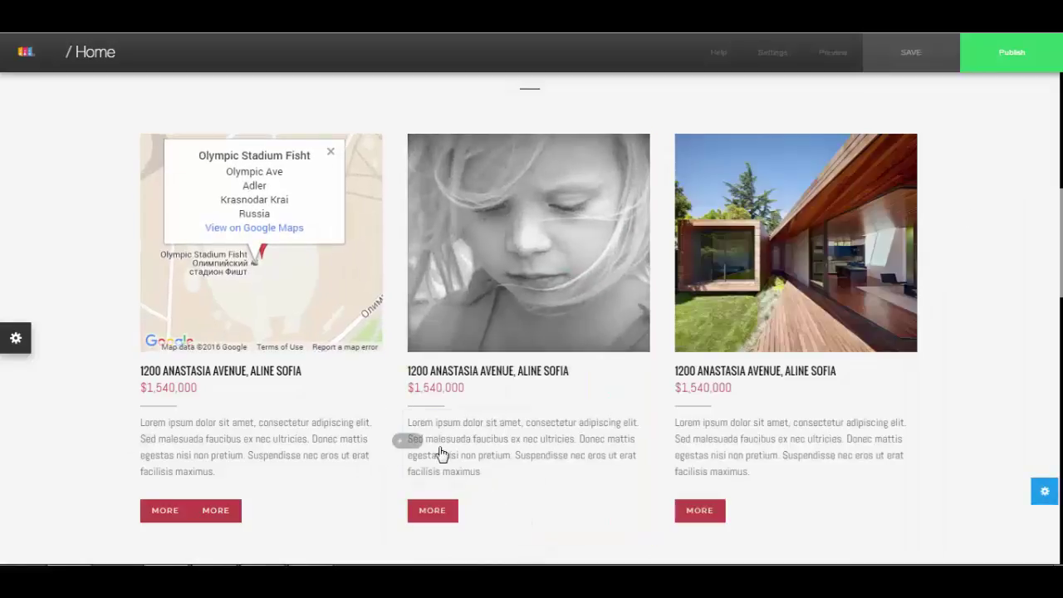
{"action": "left_click", "coordinate": [408, 444]}
{"action": "left_click", "coordinate": [561, 274]}
{"action": "left_click", "coordinate": [563, 275]}
Remove the price subtitle from all property items in the Latest Properties section, starting from the third item
{"action": "left_click", "coordinate": [710, 390]}
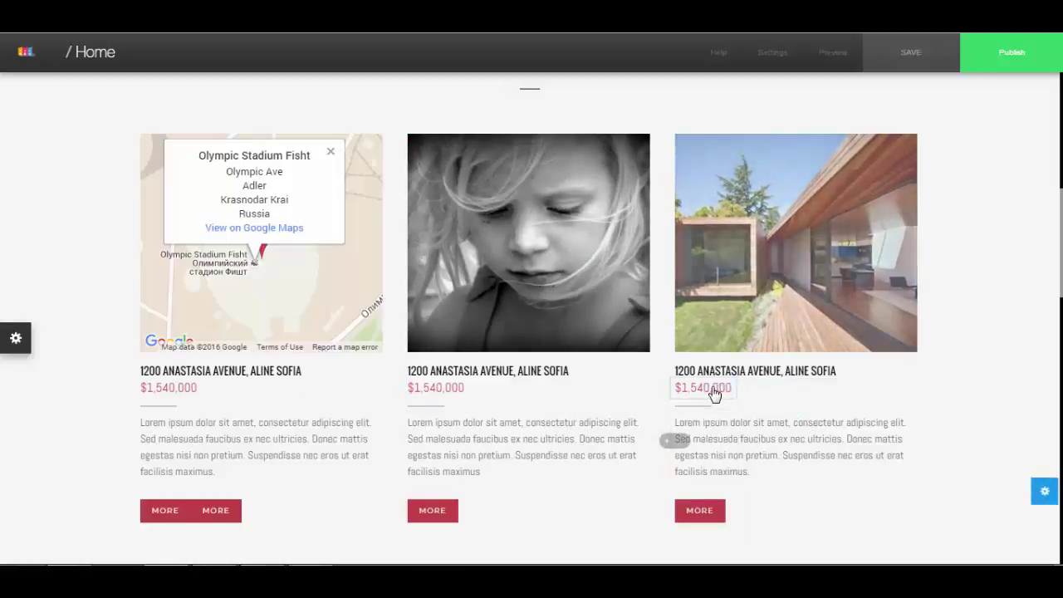
{"action": "left_click", "coordinate": [712, 393]}
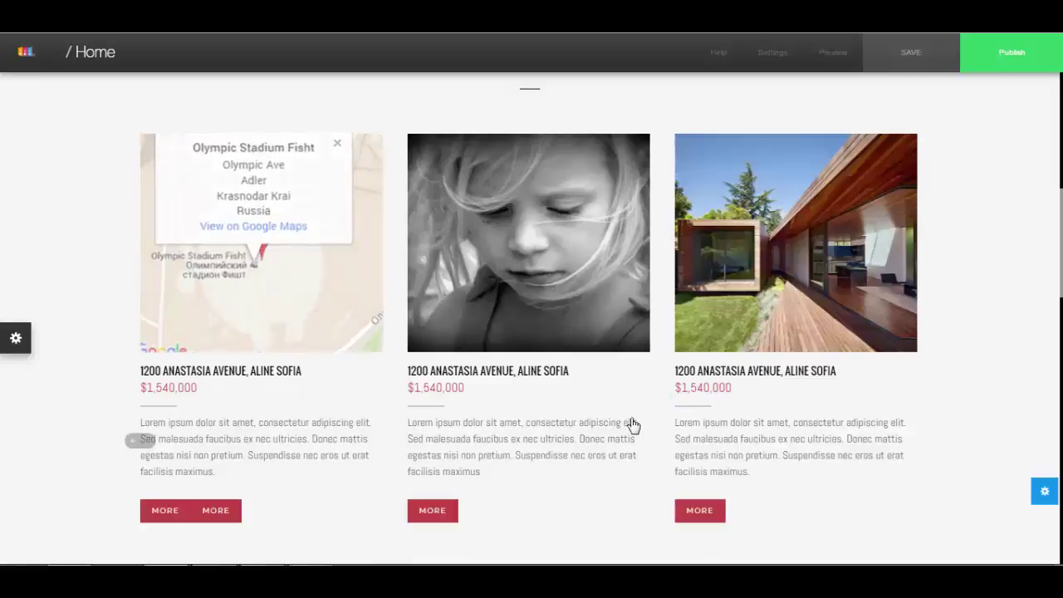
{"action": "left_click", "coordinate": [727, 397]}
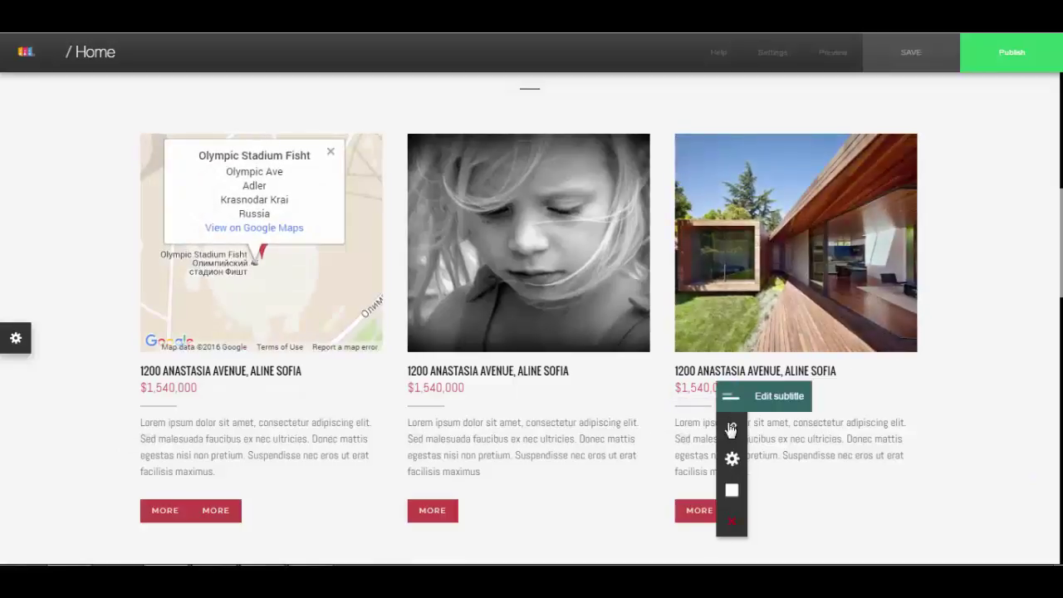
{"action": "mouse_move", "coordinate": [731, 522]}
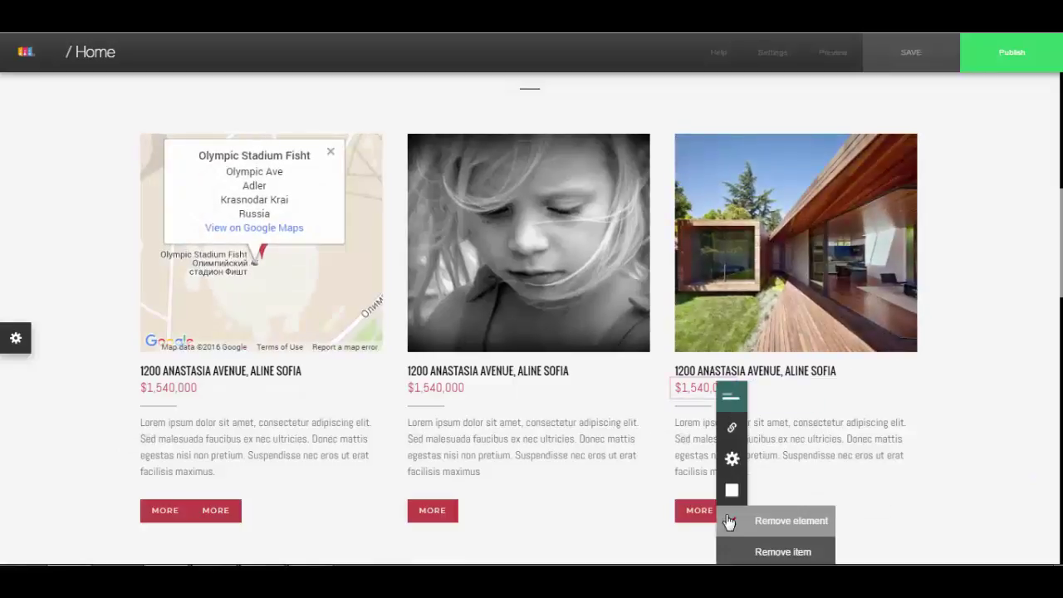
{"action": "left_click", "coordinate": [791, 520]}
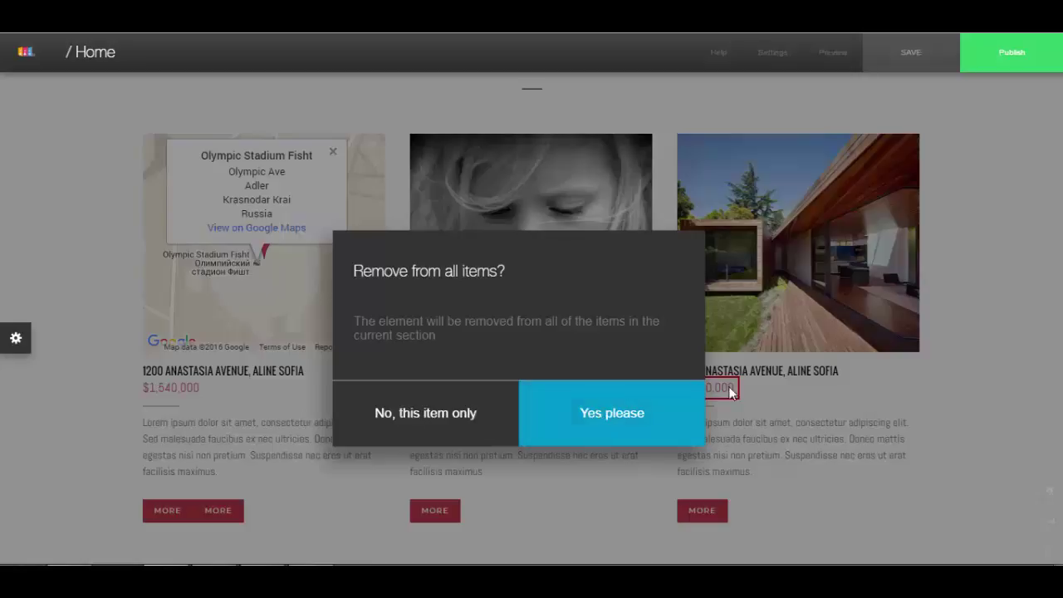
{"action": "left_click", "coordinate": [626, 418]}
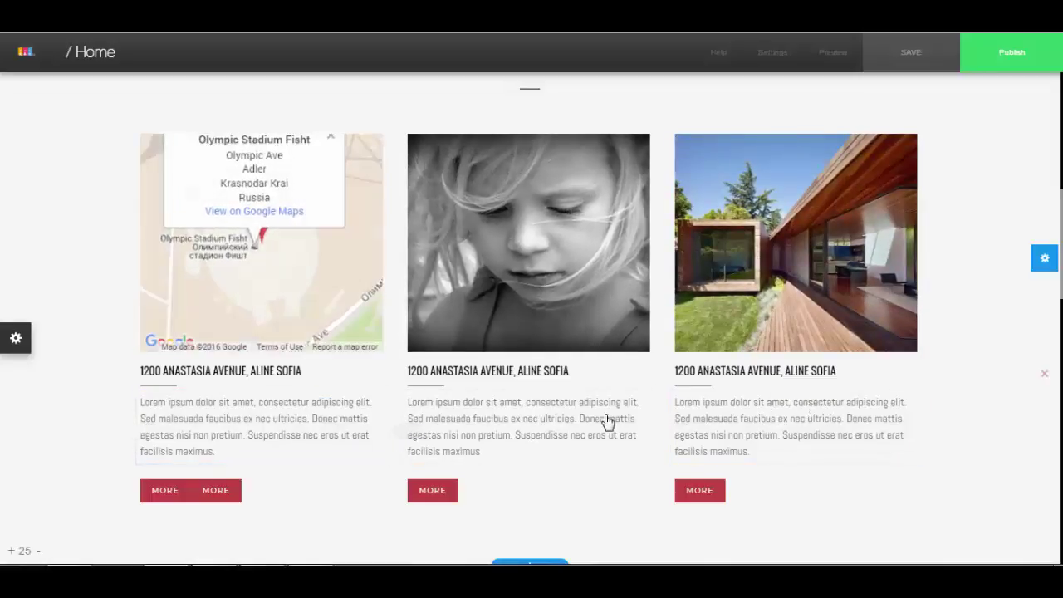
{"action": "scroll", "coordinate": [520, 422], "scroll_direction": "up", "scroll_amount": 1}
{"action": "scroll", "coordinate": [551, 398], "scroll_direction": "down", "scroll_amount": 2}
{"action": "scroll", "coordinate": [664, 332], "scroll_direction": "up", "scroll_amount": 1}
{"action": "scroll", "coordinate": [689, 340], "scroll_direction": "up", "scroll_amount": 3}
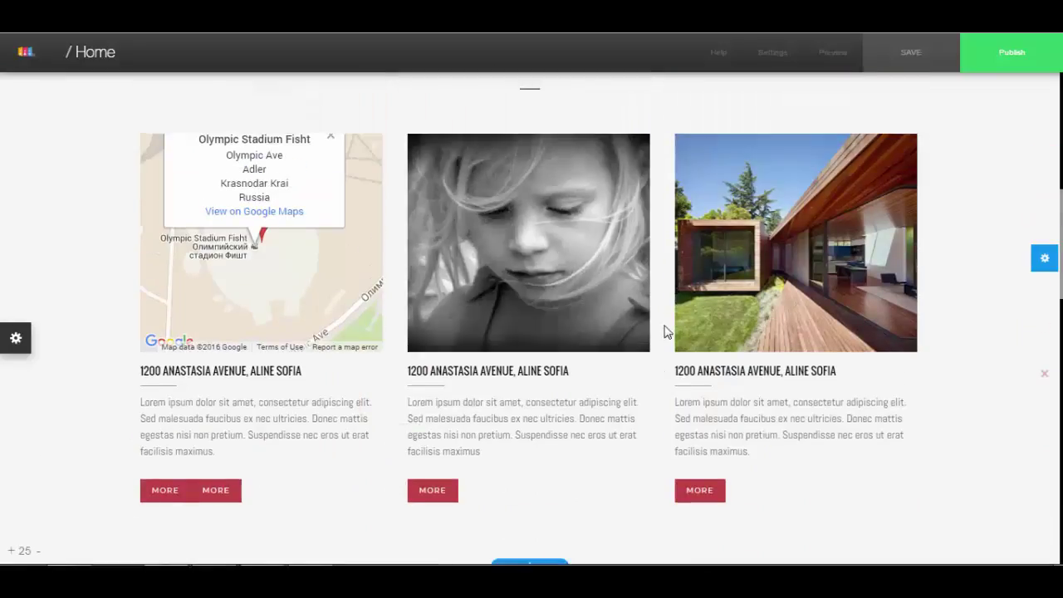
{"action": "scroll", "coordinate": [697, 329], "scroll_direction": "down", "scroll_amount": 2}
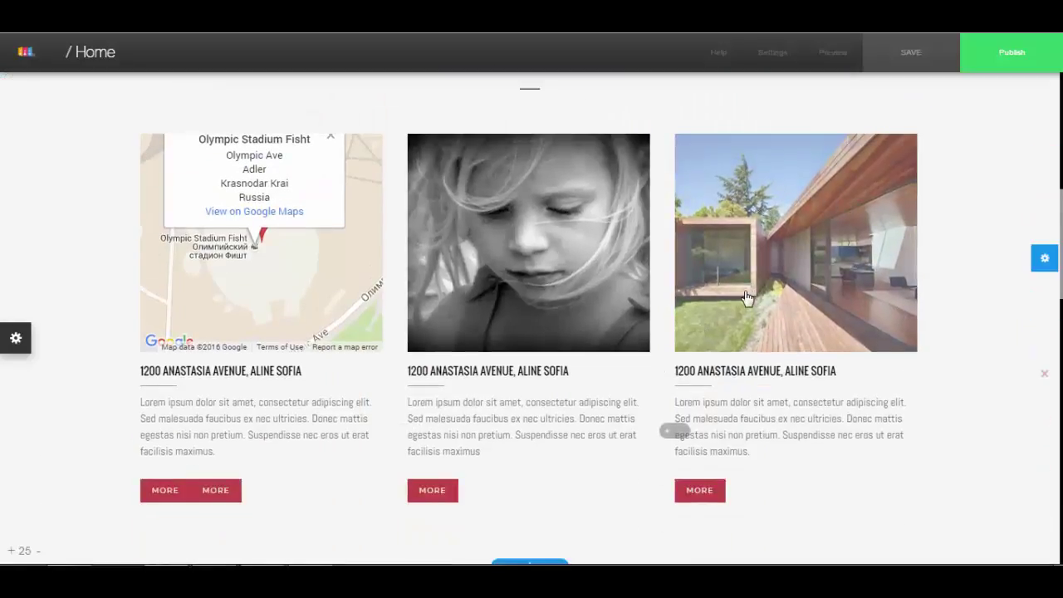
{"action": "scroll", "coordinate": [806, 274], "scroll_direction": "up", "scroll_amount": 5}
{"action": "scroll", "coordinate": [805, 277], "scroll_direction": "down", "scroll_amount": 2}
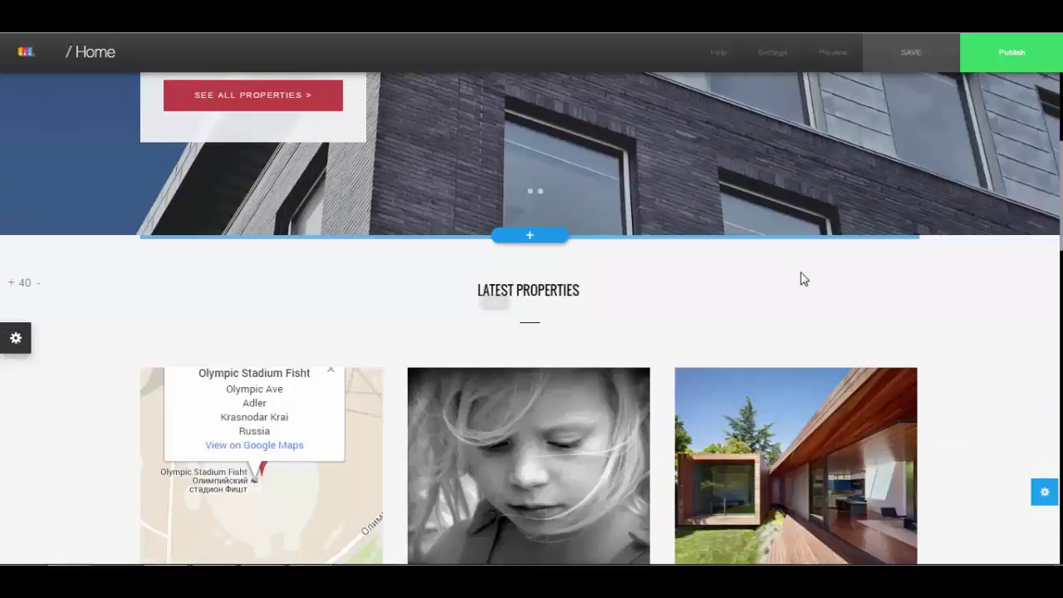
{"action": "scroll", "coordinate": [805, 279], "scroll_direction": "down", "scroll_amount": 3}
{"action": "scroll", "coordinate": [1007, 332], "scroll_direction": "down", "scroll_amount": 2}
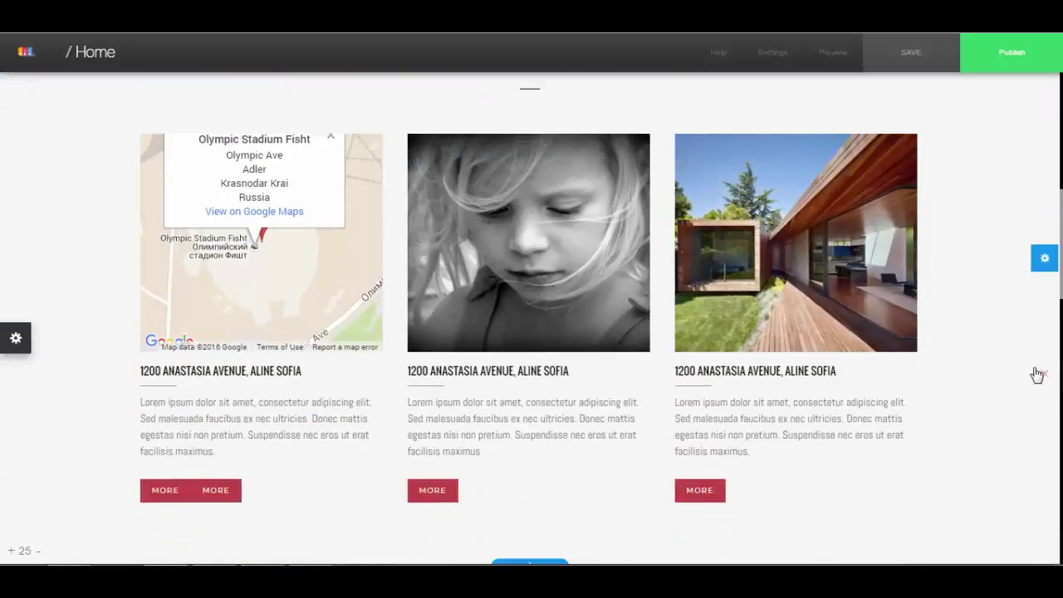
{"action": "left_click", "coordinate": [1044, 373]}
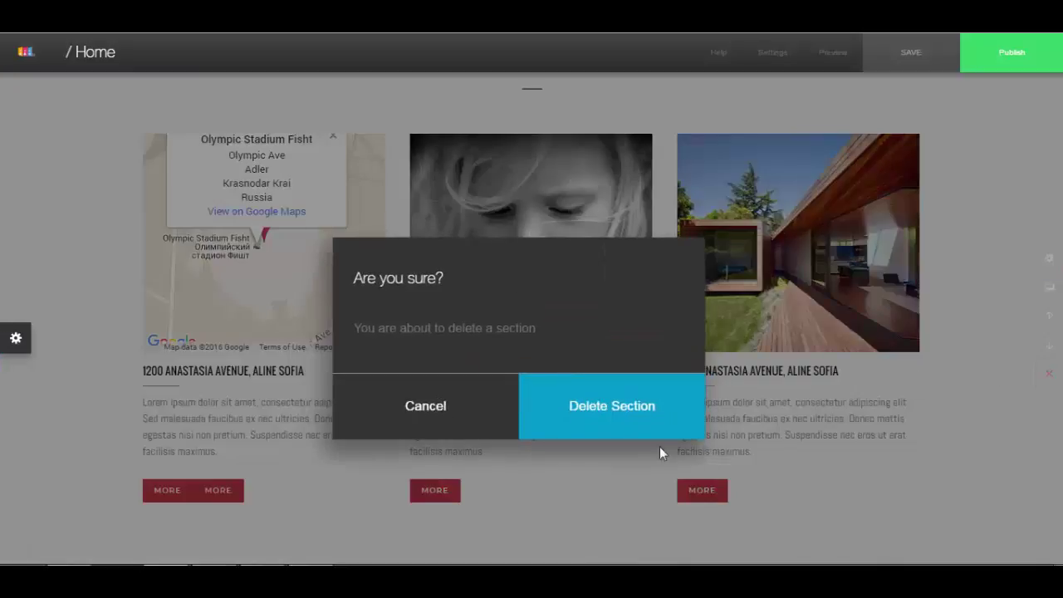
{"action": "left_click", "coordinate": [446, 424]}
Delete the red statistics section with the deals, clients, agents and coffees counters from the home page
{"action": "scroll", "coordinate": [683, 328], "scroll_direction": "down", "scroll_amount": 10}
{"action": "scroll", "coordinate": [701, 311], "scroll_direction": "down", "scroll_amount": 2}
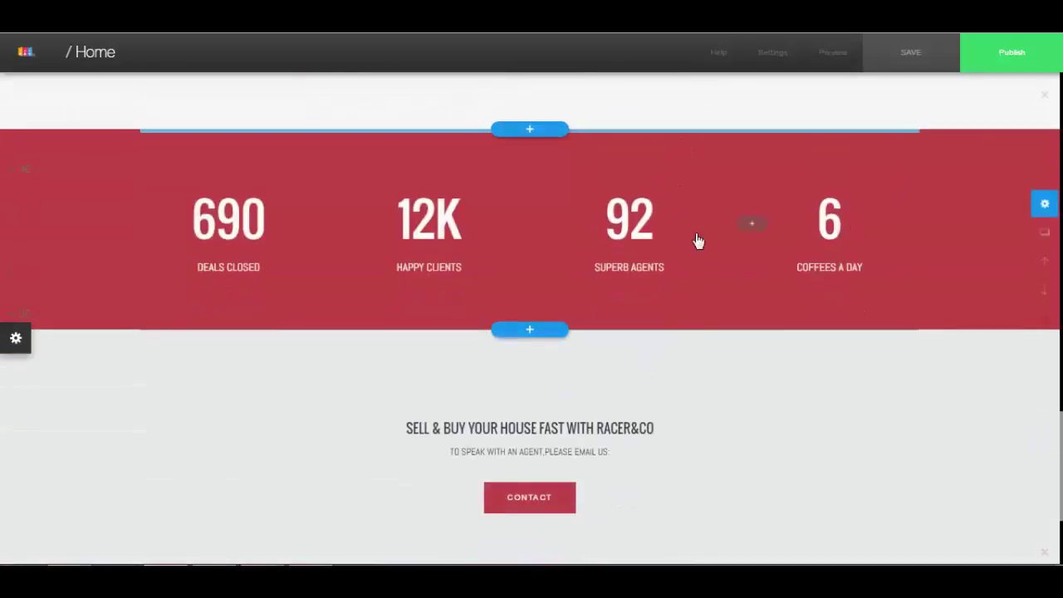
{"action": "left_click", "coordinate": [1045, 323]}
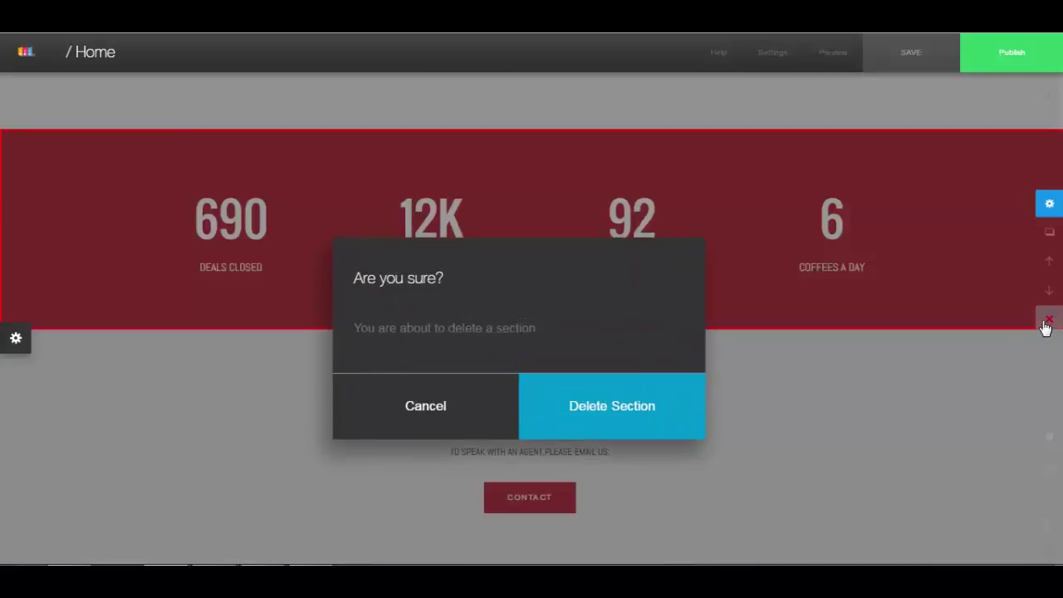
{"action": "left_click", "coordinate": [657, 417]}
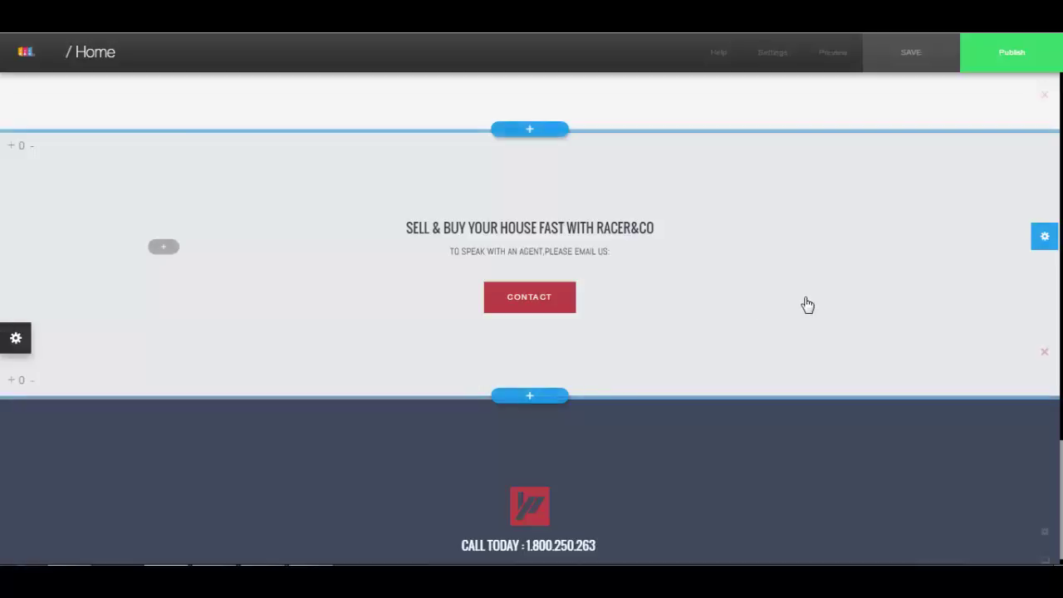
Examine the new-section options above the footer: Elements, Store, Text Block, Call to action, Blog and Article
{"action": "scroll", "coordinate": [674, 396], "scroll_direction": "down", "scroll_amount": 1}
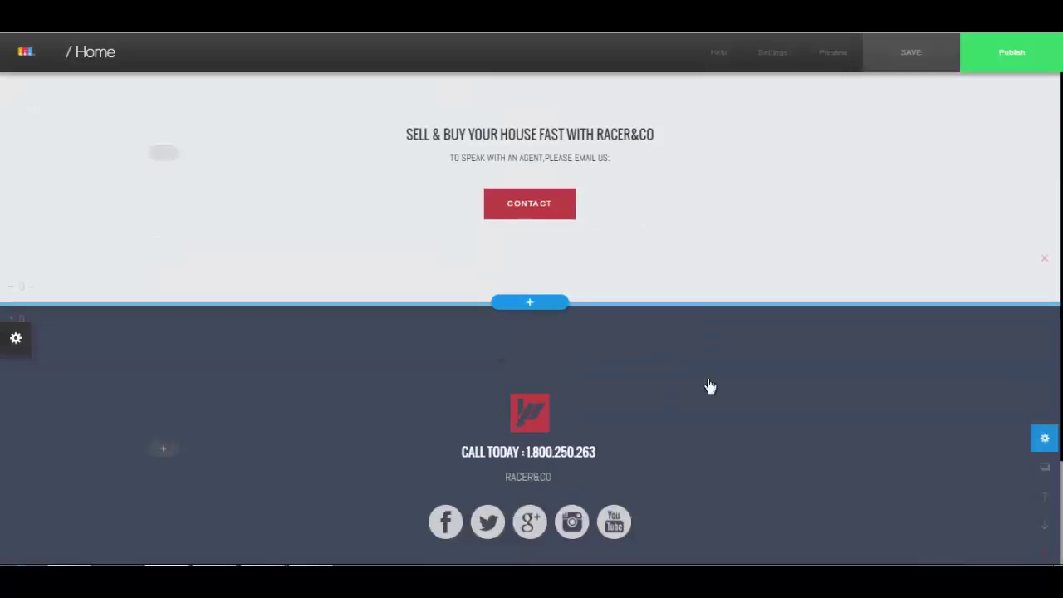
{"action": "left_click", "coordinate": [524, 303]}
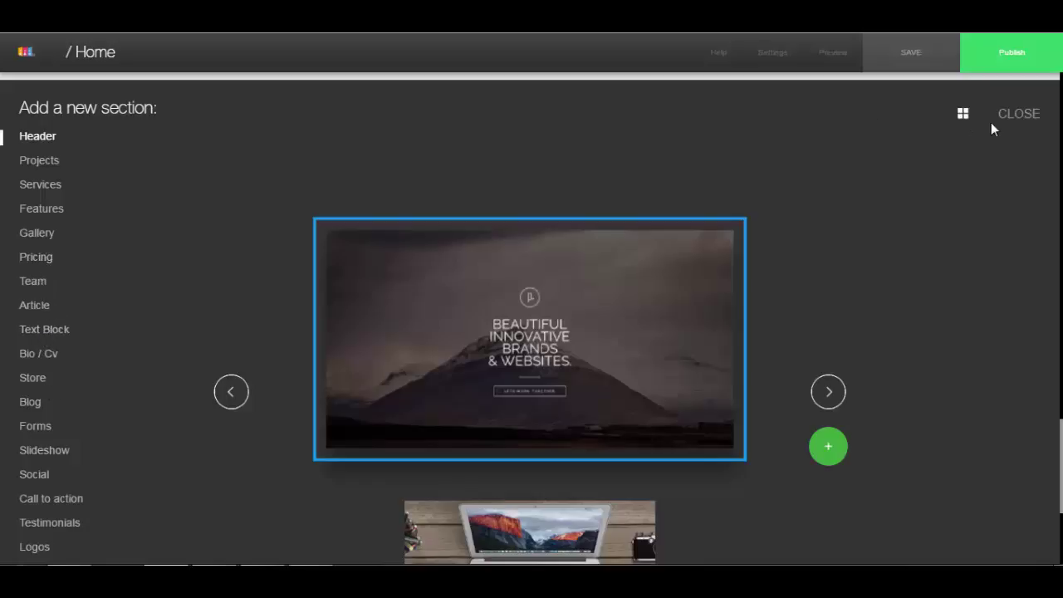
{"action": "scroll", "coordinate": [34, 282], "scroll_direction": "down", "scroll_amount": 3}
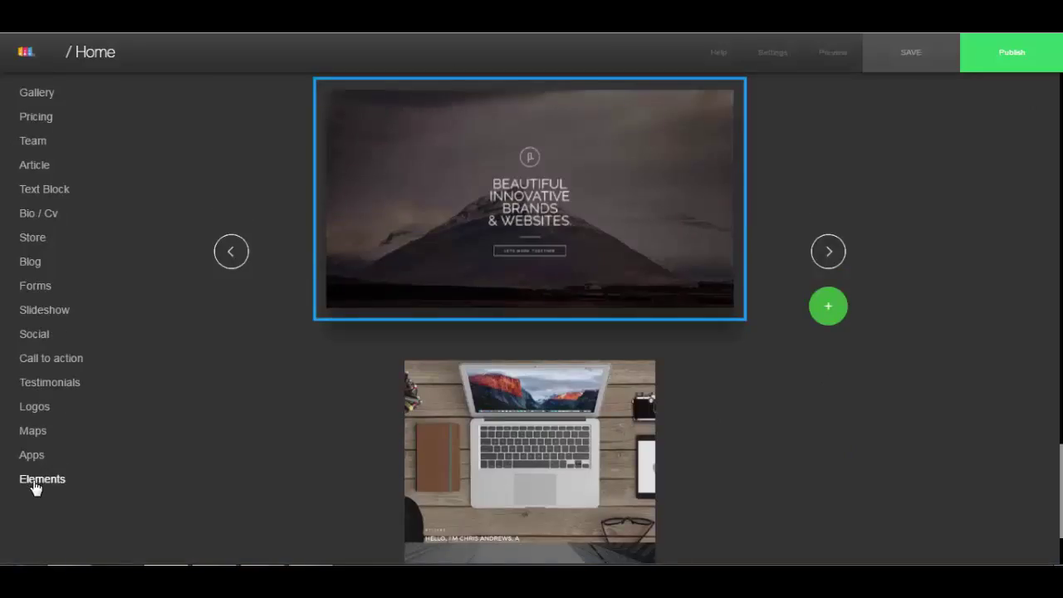
{"action": "left_click", "coordinate": [35, 483]}
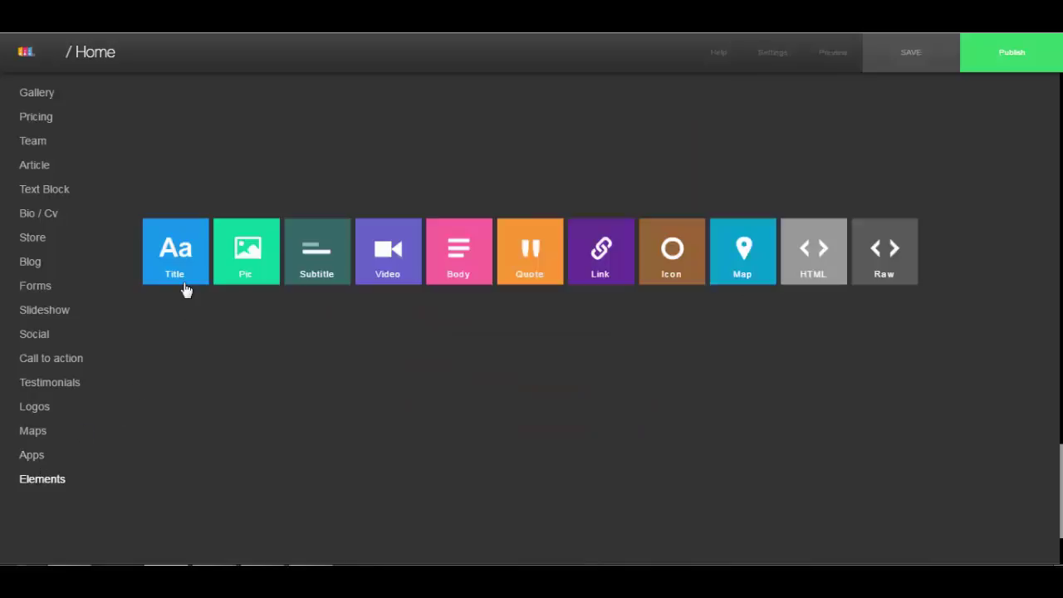
{"action": "left_click", "coordinate": [444, 277]}
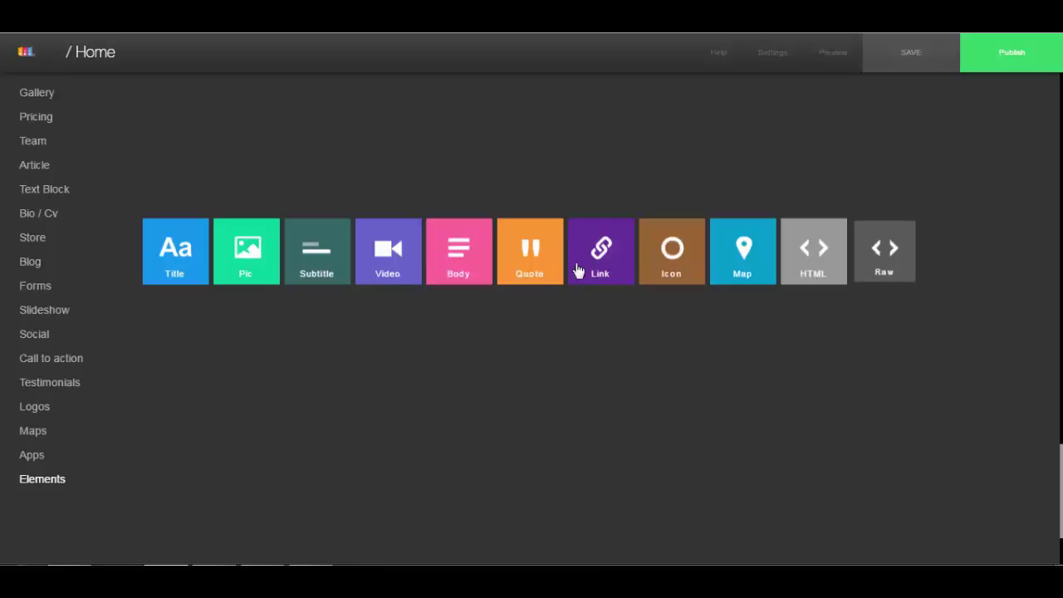
{"action": "left_click", "coordinate": [33, 238]}
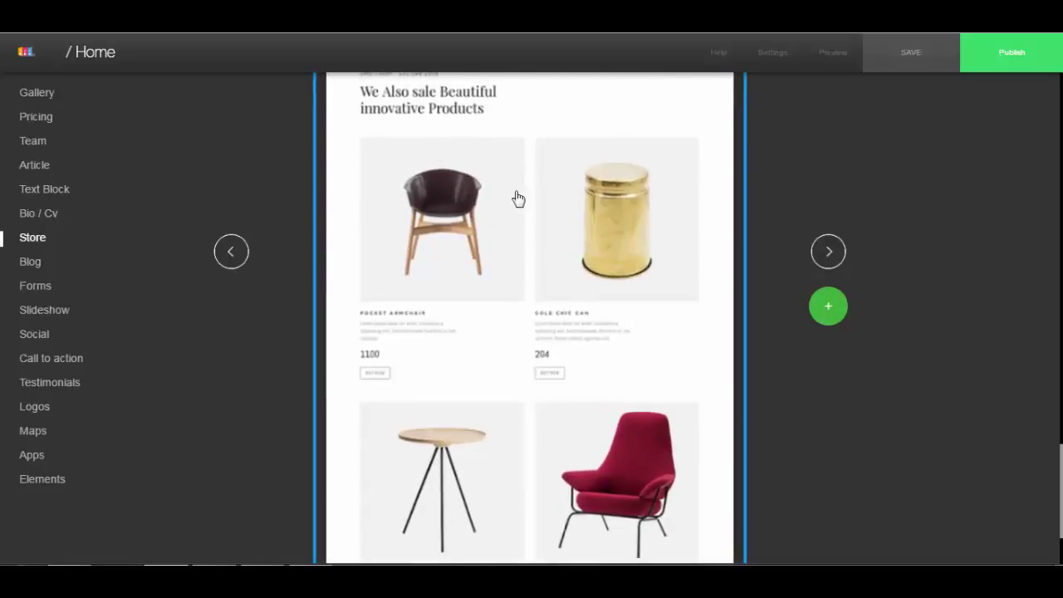
{"action": "left_click", "coordinate": [33, 198]}
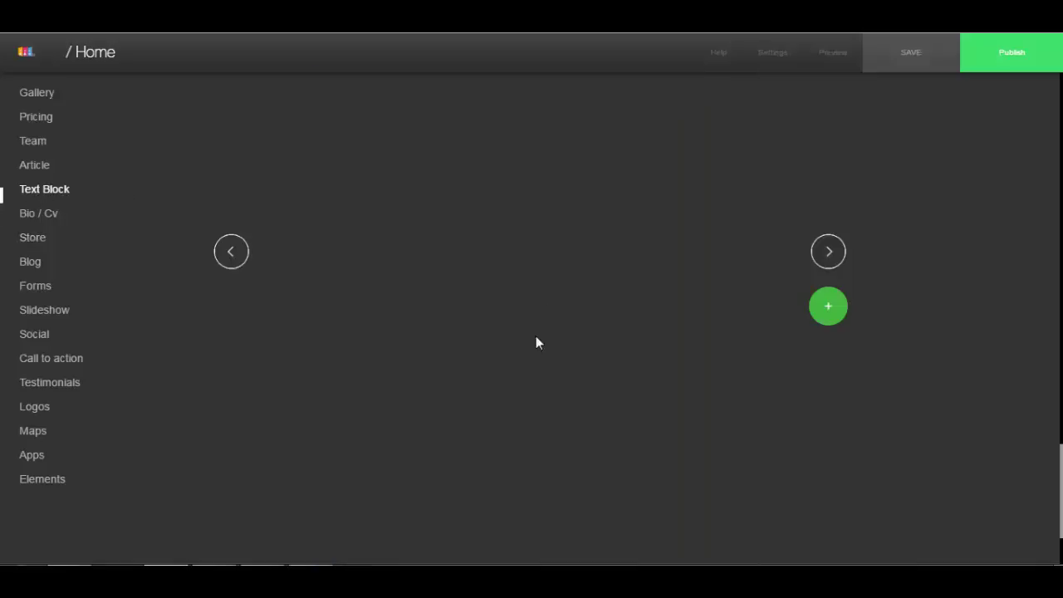
{"action": "left_click", "coordinate": [57, 482]}
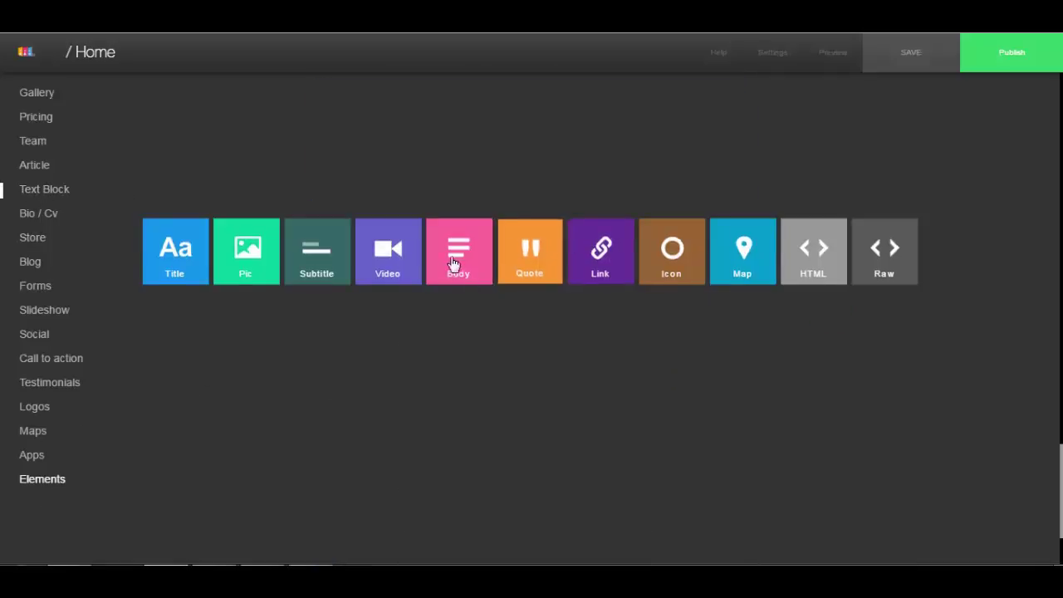
{"action": "left_click", "coordinate": [40, 362]}
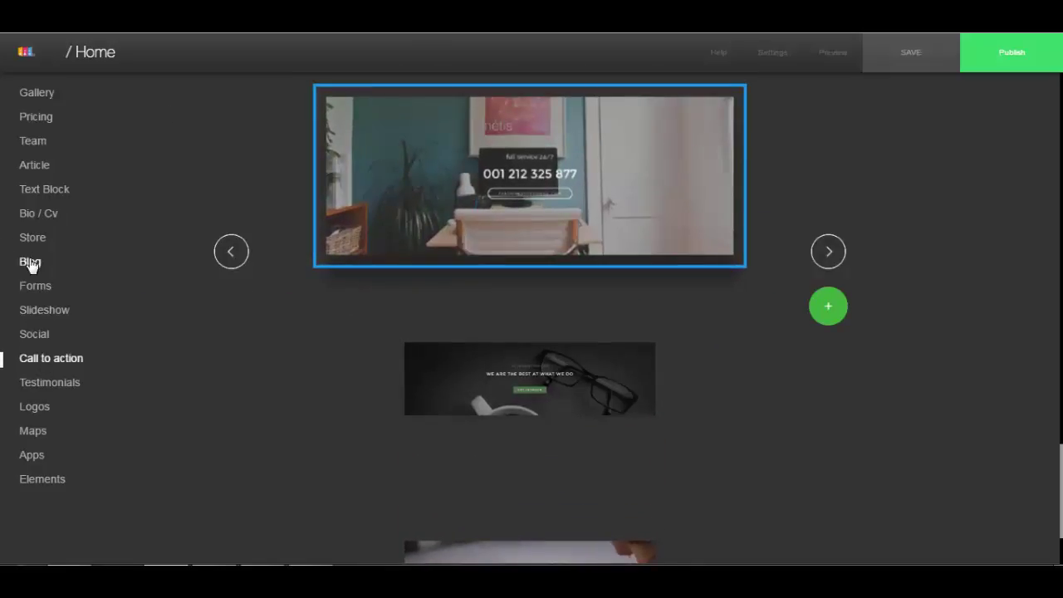
{"action": "left_click", "coordinate": [30, 262]}
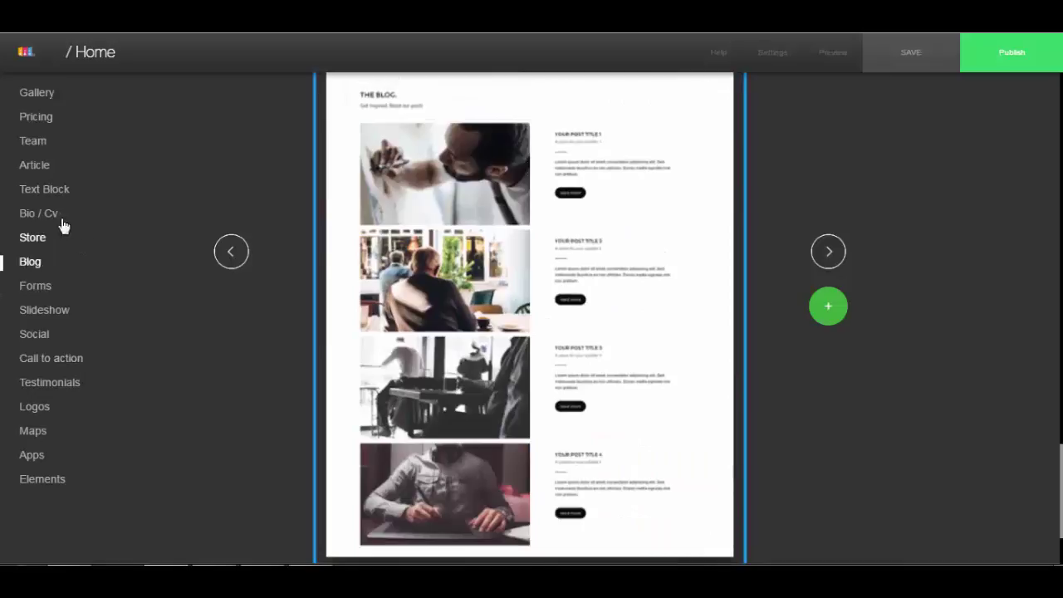
{"action": "left_click", "coordinate": [36, 165]}
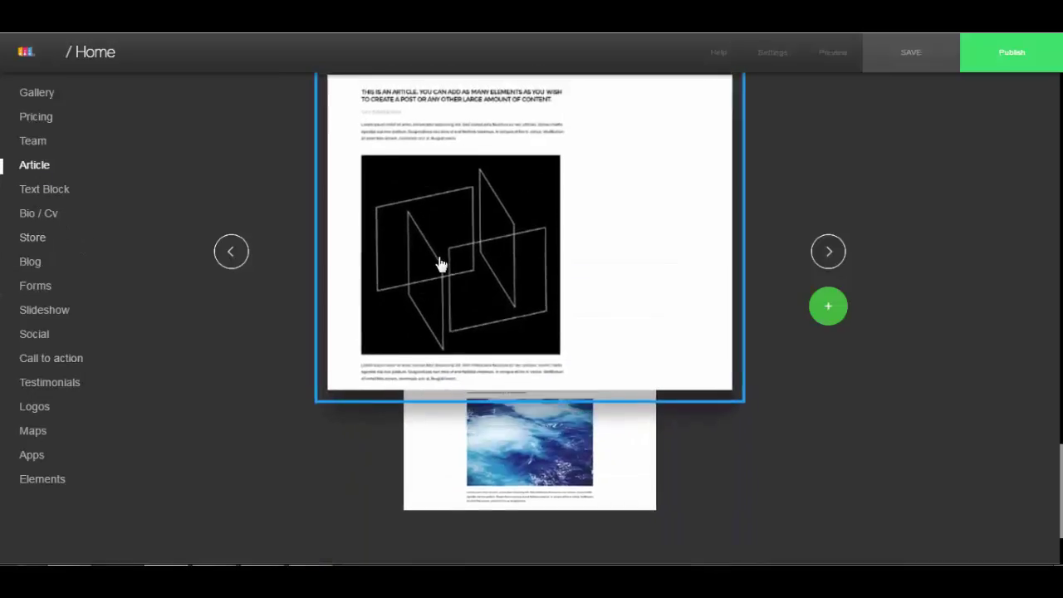
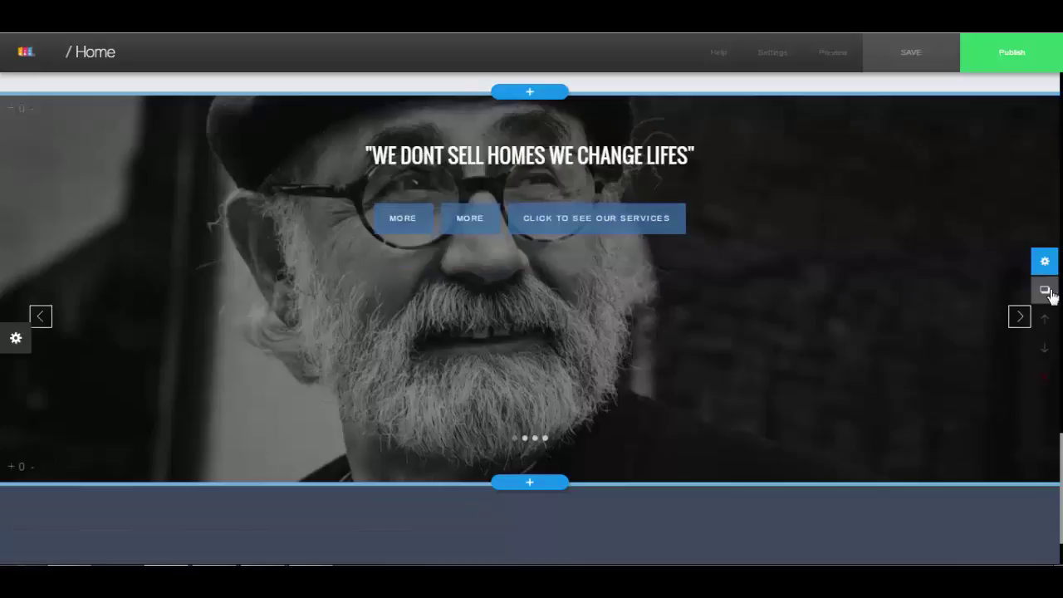
Copy the Latest Properties section to the clipboard
{"action": "scroll", "coordinate": [700, 323], "scroll_direction": "up", "scroll_amount": 10}
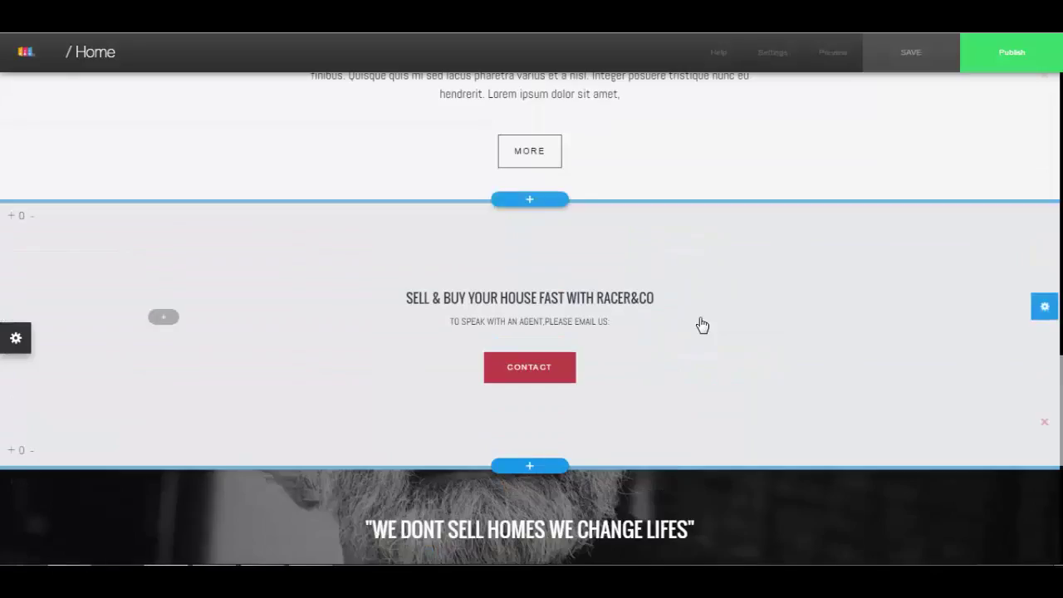
{"action": "scroll", "coordinate": [702, 324], "scroll_direction": "up", "scroll_amount": 12}
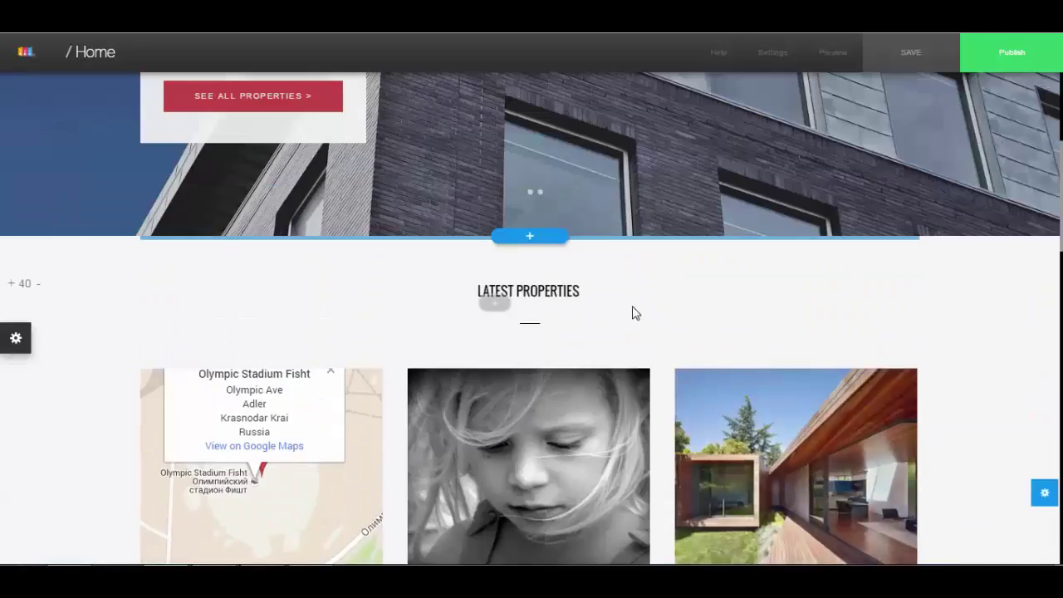
{"action": "scroll", "coordinate": [588, 361], "scroll_direction": "down", "scroll_amount": 5}
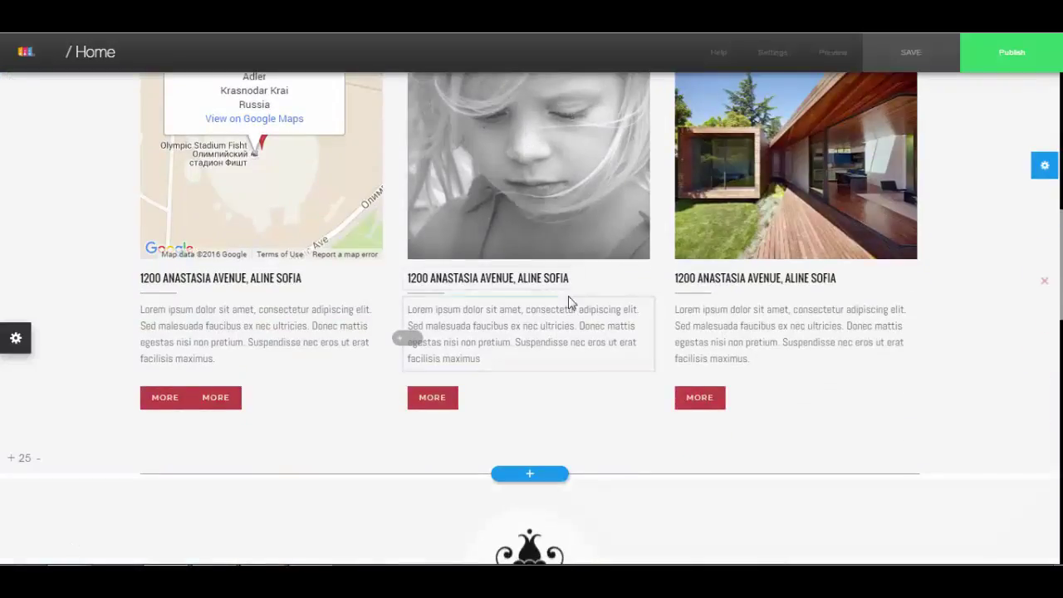
{"action": "scroll", "coordinate": [563, 307], "scroll_direction": "down", "scroll_amount": 1}
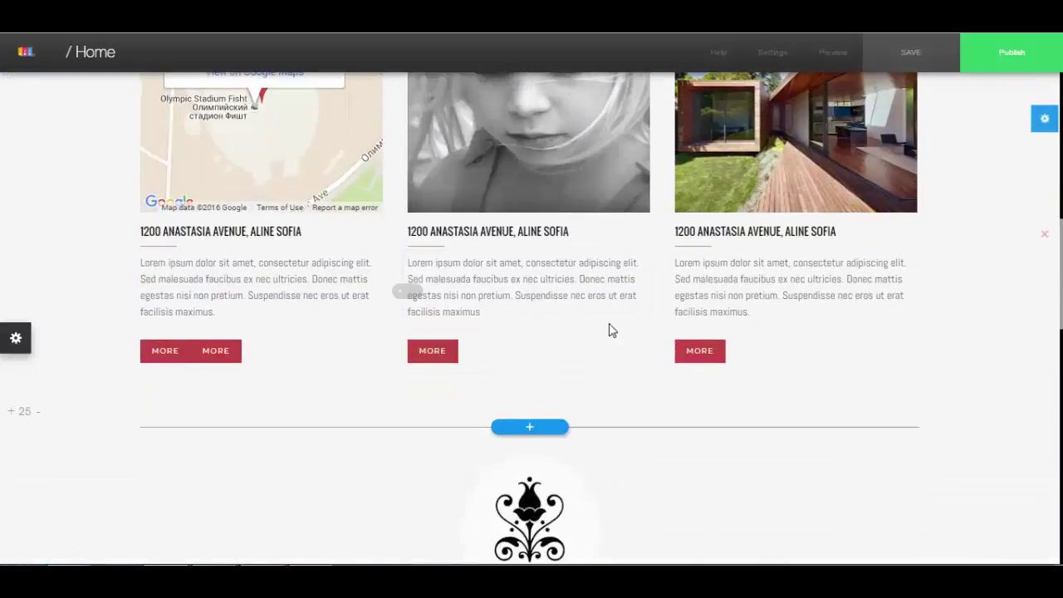
{"action": "scroll", "coordinate": [872, 260], "scroll_direction": "up", "scroll_amount": 2}
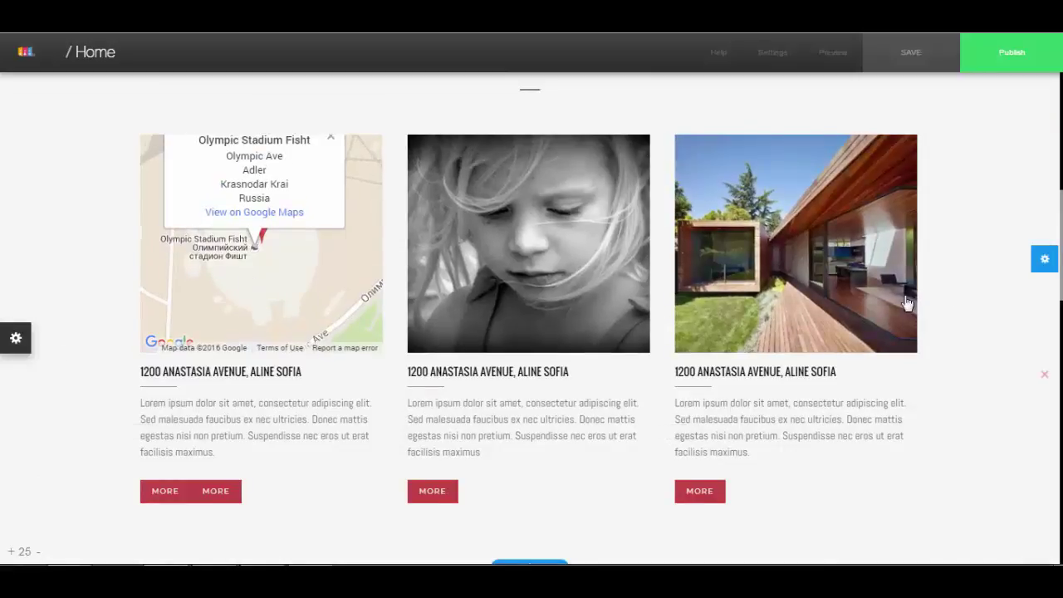
{"action": "mouse_move", "coordinate": [1037, 298]}
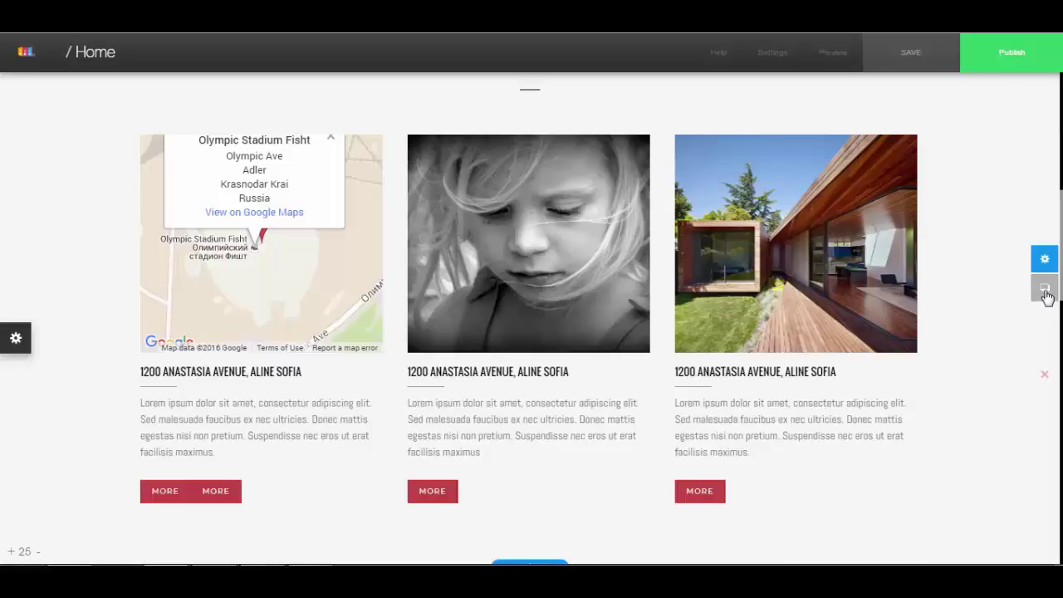
{"action": "left_click", "coordinate": [1045, 291]}
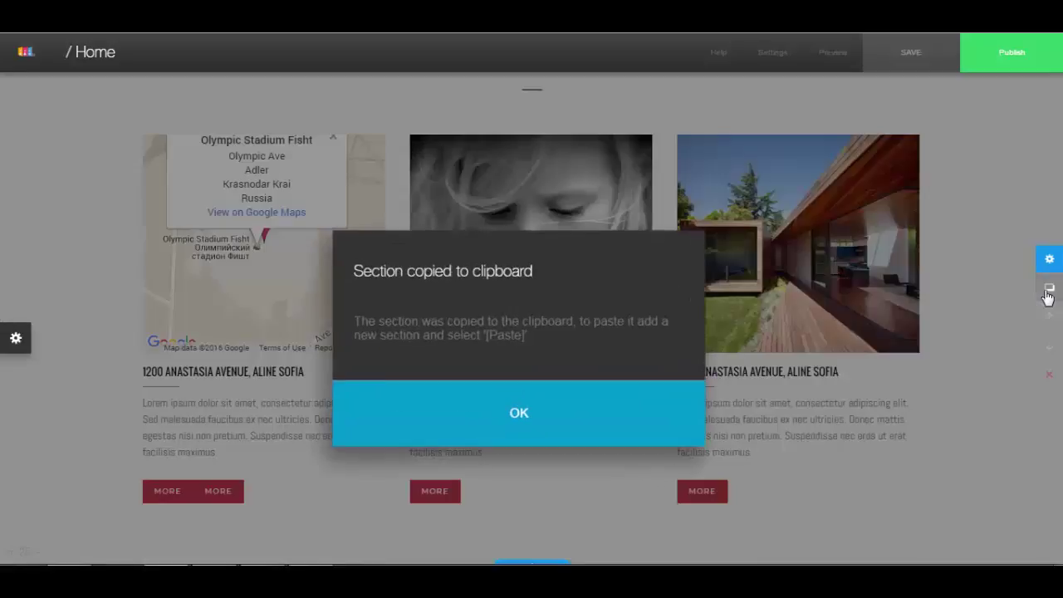
{"action": "left_click", "coordinate": [519, 415]}
Paste the copied Latest Properties section as a new section just above Who We Are
{"action": "scroll", "coordinate": [484, 352], "scroll_direction": "down", "scroll_amount": 1}
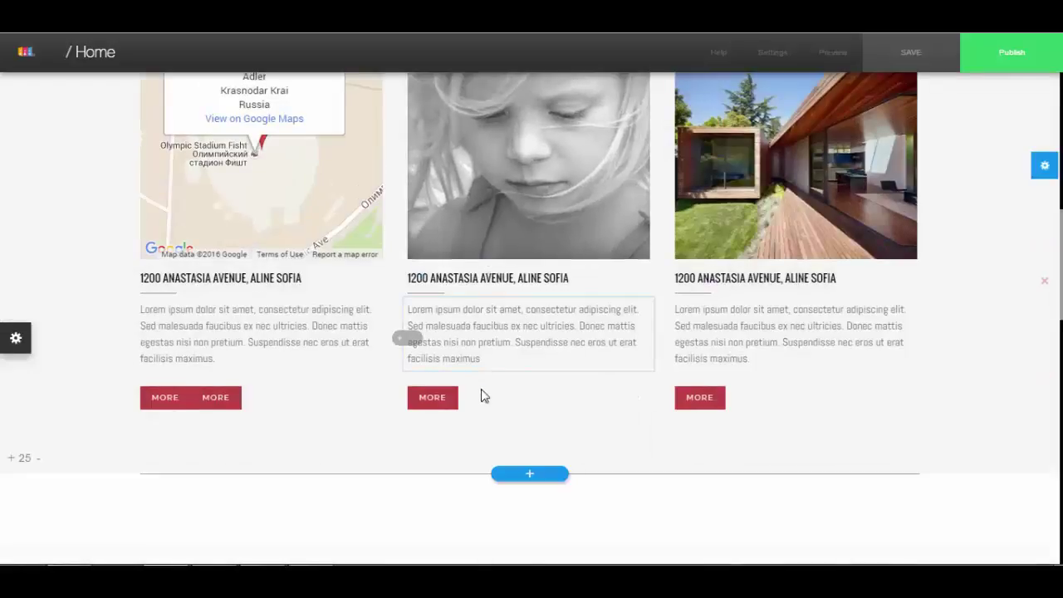
{"action": "scroll", "coordinate": [523, 472], "scroll_direction": "down", "scroll_amount": 1}
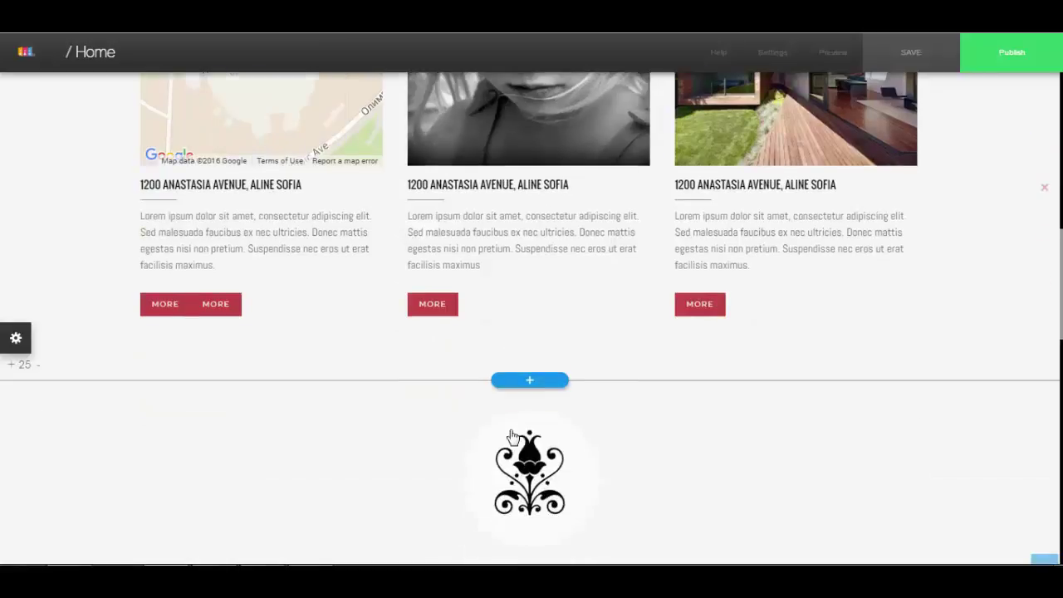
{"action": "left_click", "coordinate": [530, 382]}
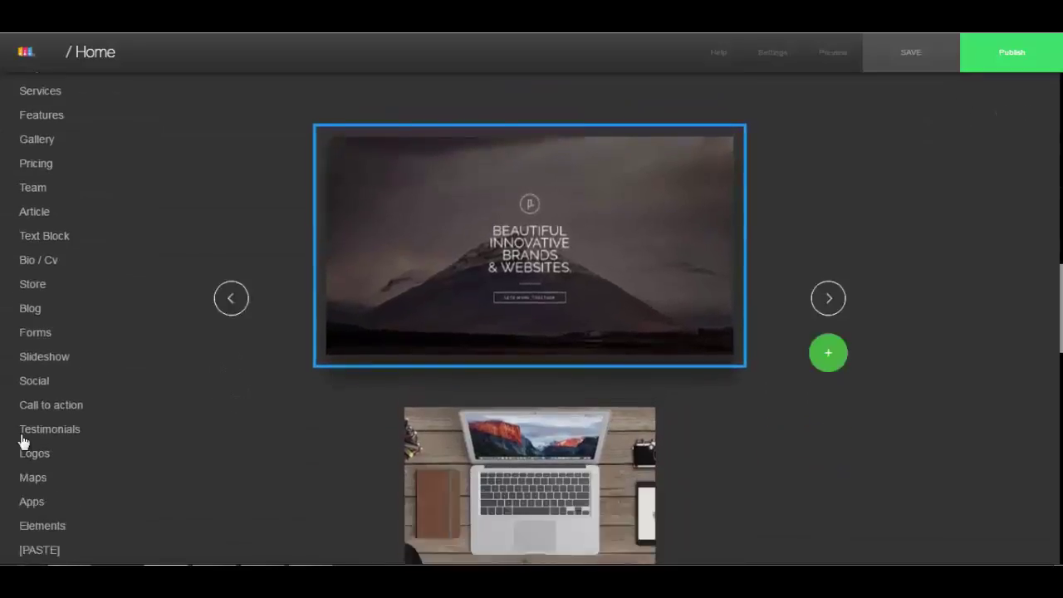
{"action": "scroll", "coordinate": [23, 442], "scroll_direction": "down", "scroll_amount": 1}
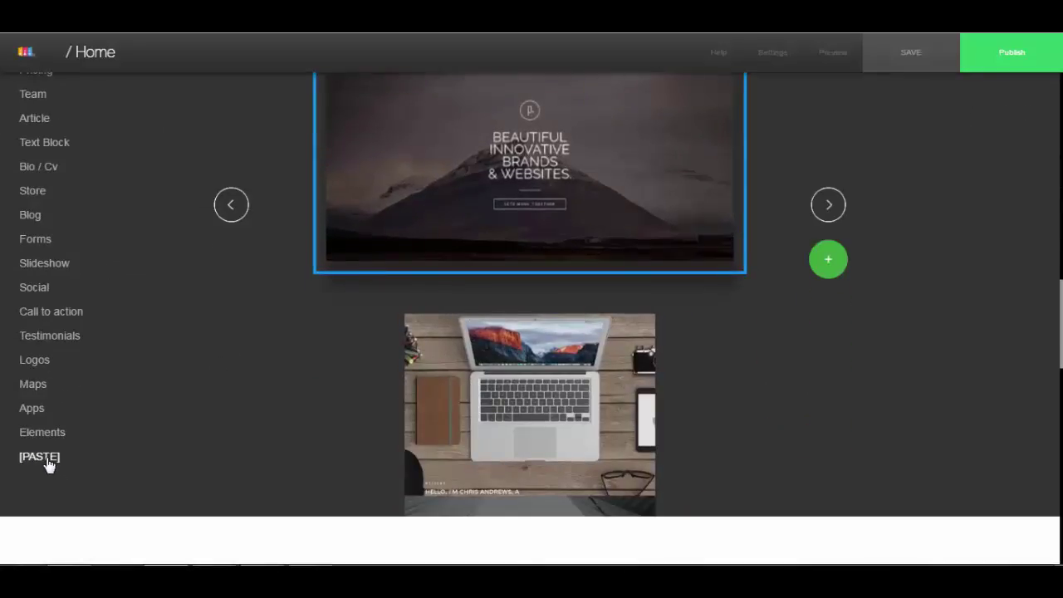
{"action": "left_click", "coordinate": [47, 462]}
{"action": "left_click", "coordinate": [475, 341]}
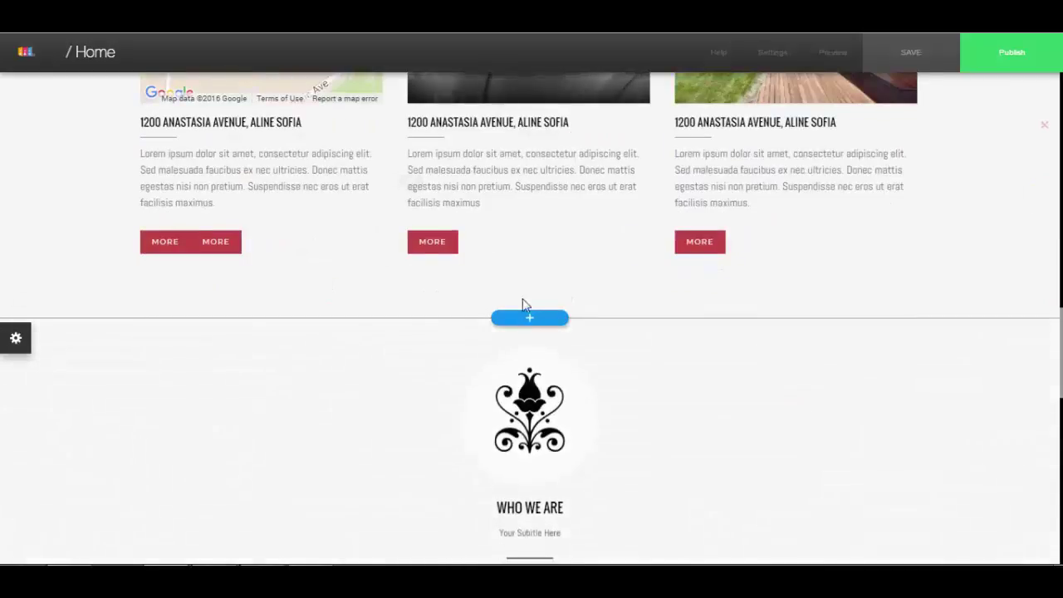
Check the new-section list above Who We Are for a paste option, close it and review the pasted Latest Properties section
{"action": "left_click", "coordinate": [528, 320]}
{"action": "scroll", "coordinate": [89, 359], "scroll_direction": "down", "scroll_amount": 3}
{"action": "scroll", "coordinate": [119, 375], "scroll_direction": "up", "scroll_amount": 1}
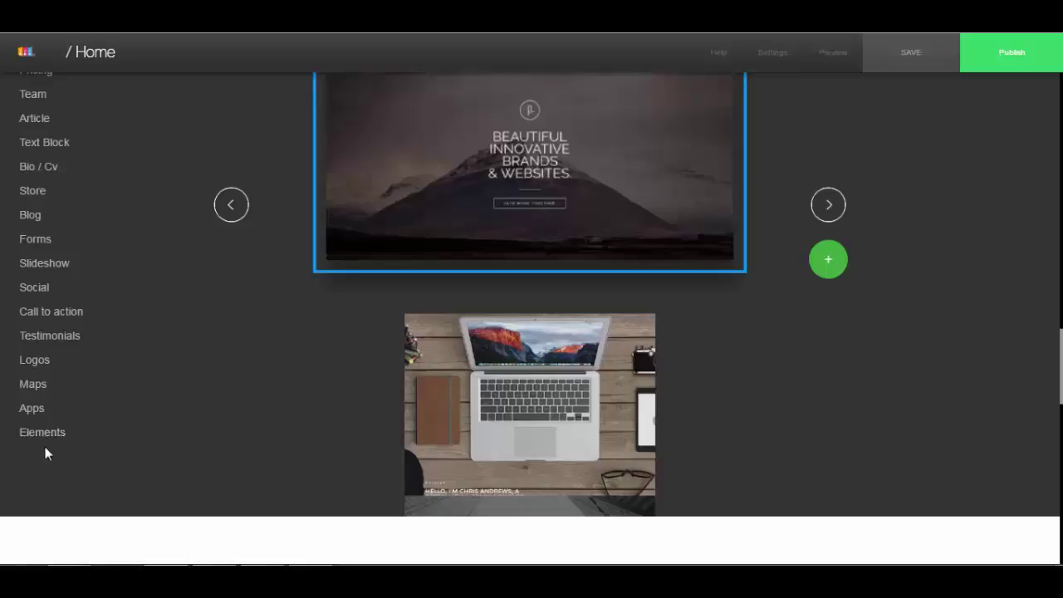
{"action": "scroll", "coordinate": [91, 433], "scroll_direction": "up", "scroll_amount": 2}
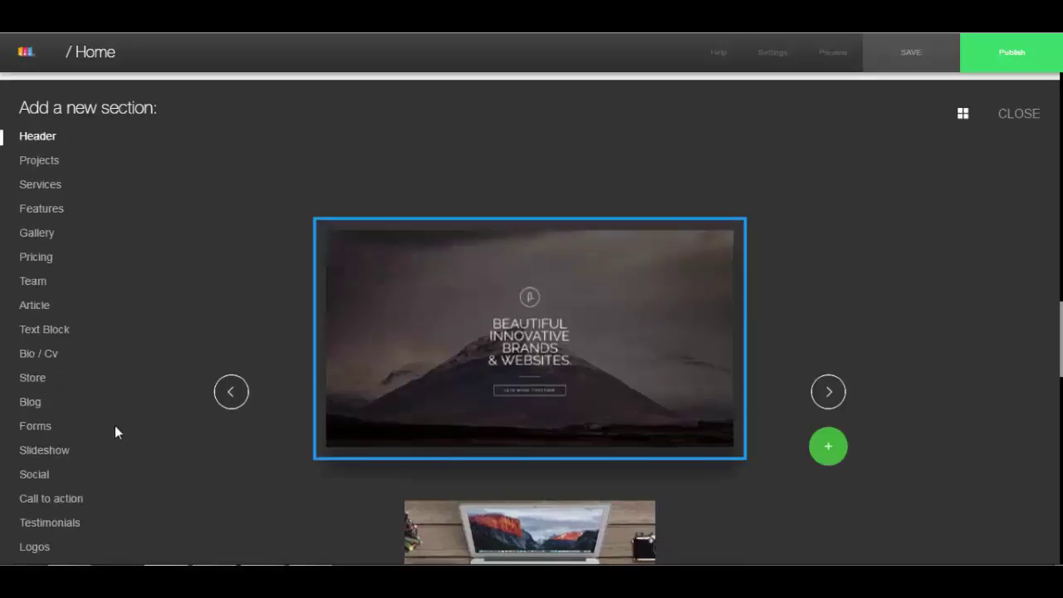
{"action": "left_click", "coordinate": [1020, 116]}
{"action": "scroll", "coordinate": [729, 281], "scroll_direction": "up", "scroll_amount": 3}
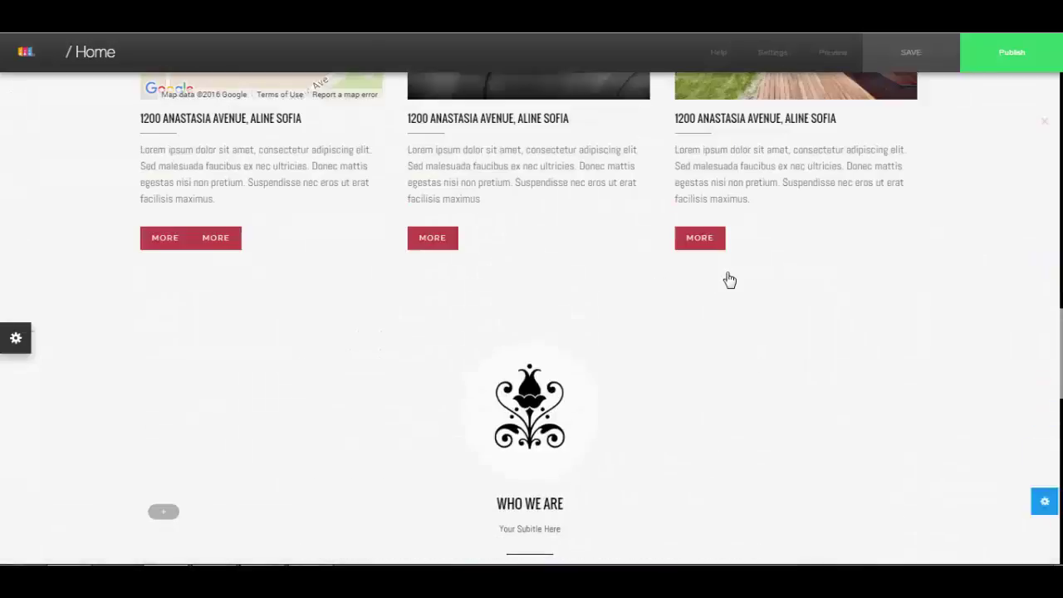
{"action": "scroll", "coordinate": [729, 280], "scroll_direction": "up", "scroll_amount": 4}
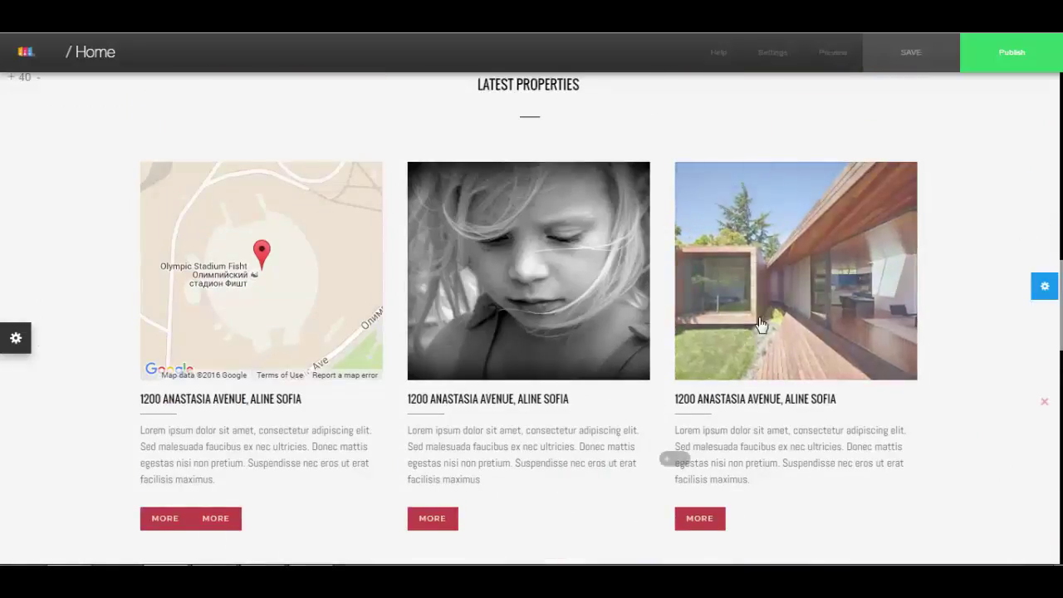
{"action": "scroll", "coordinate": [949, 324], "scroll_direction": "down", "scroll_amount": 1}
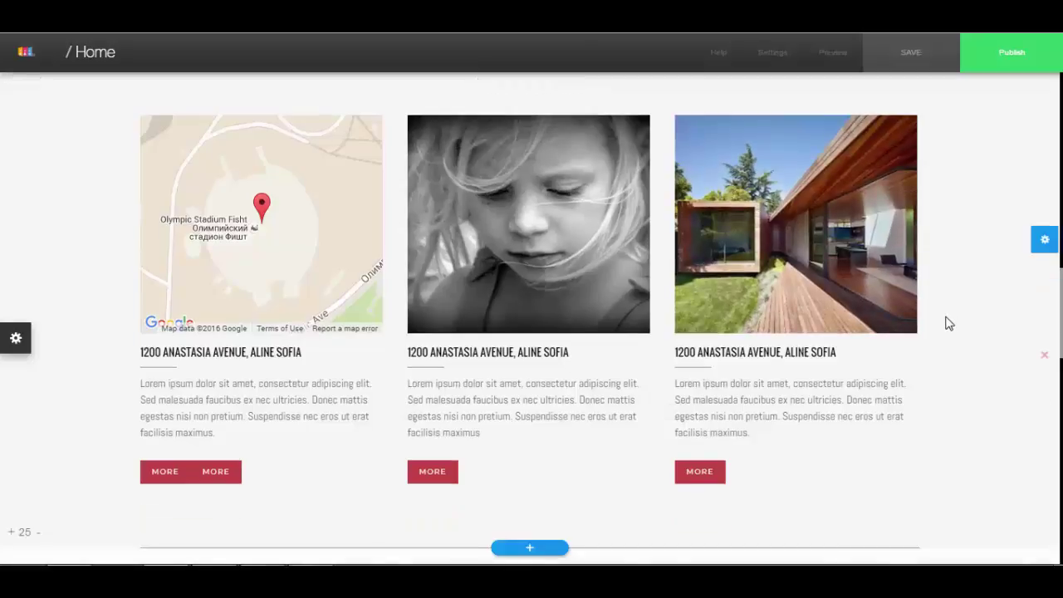
Open the settings of the slideshow at the start of the page and reposition the panel so all its options fit
{"action": "scroll", "coordinate": [664, 297], "scroll_direction": "up", "scroll_amount": 8}
{"action": "scroll", "coordinate": [655, 299], "scroll_direction": "down", "scroll_amount": 2}
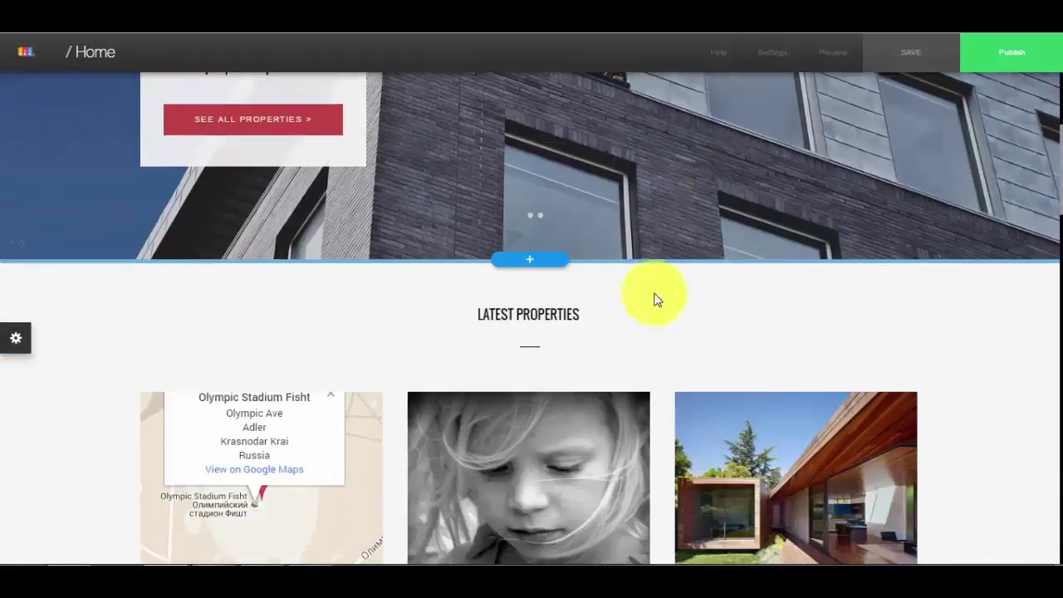
{"action": "scroll", "coordinate": [650, 291], "scroll_direction": "up", "scroll_amount": 1}
{"action": "left_click_drag", "start_coordinate": [654, 307], "coordinate": [707, 254]}
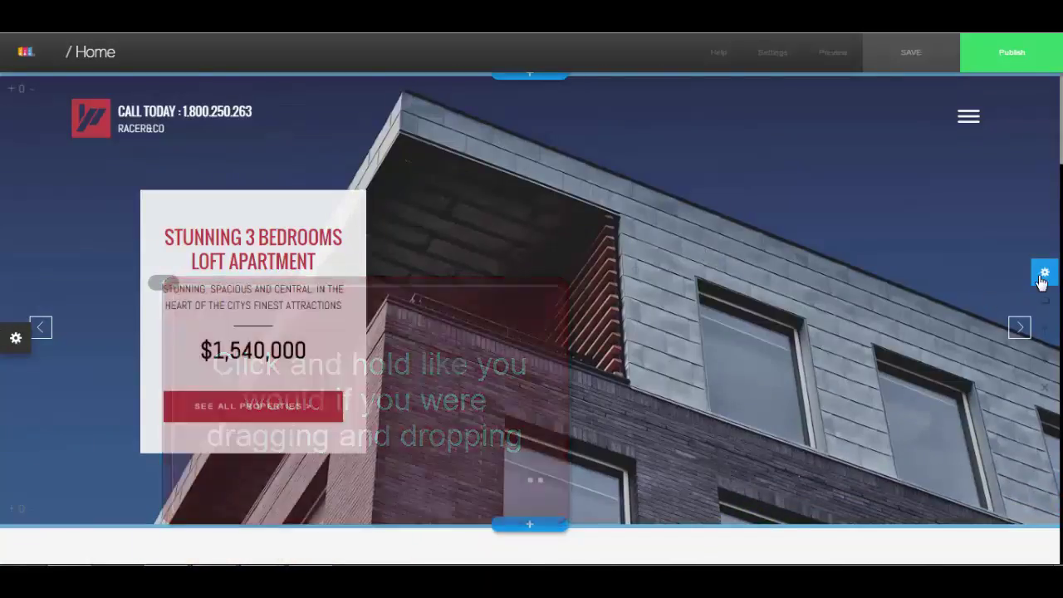
{"action": "left_click", "coordinate": [1044, 272]}
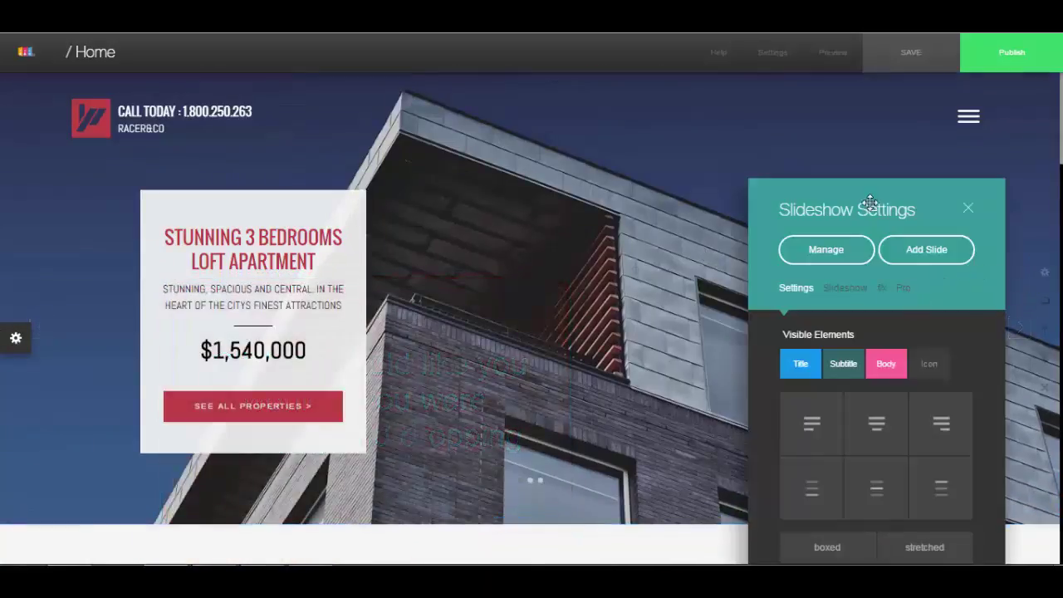
{"action": "left_click_drag", "start_coordinate": [866, 207], "coordinate": [871, 90]}
Try the slideshow's horizontal and vertical text alignments, finishing with the text box aligned left and at the bottom of the slide
{"action": "left_click", "coordinate": [817, 314]}
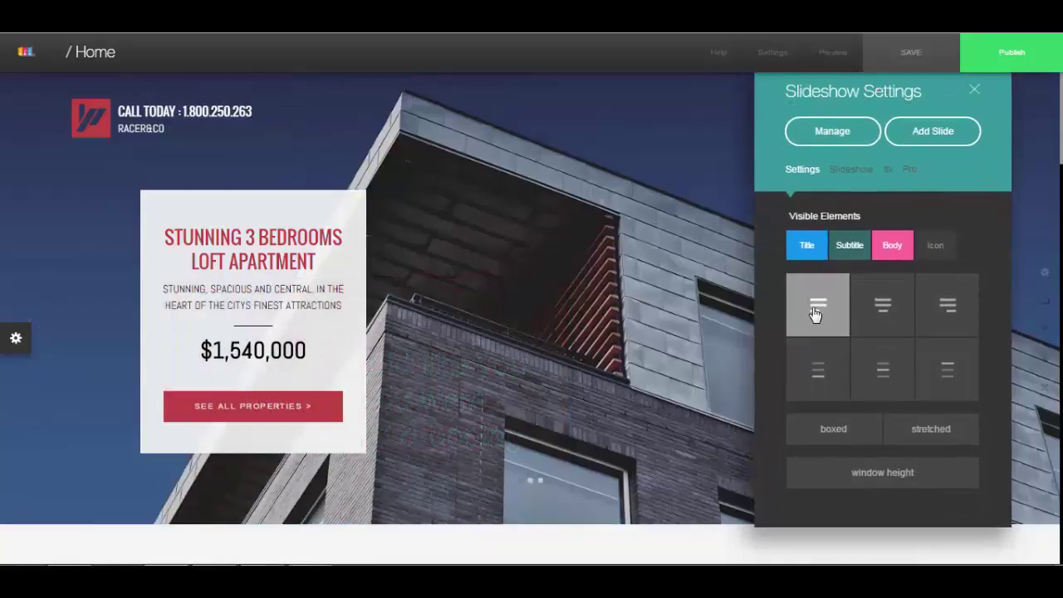
{"action": "left_click", "coordinate": [877, 314]}
{"action": "left_click", "coordinate": [948, 309]}
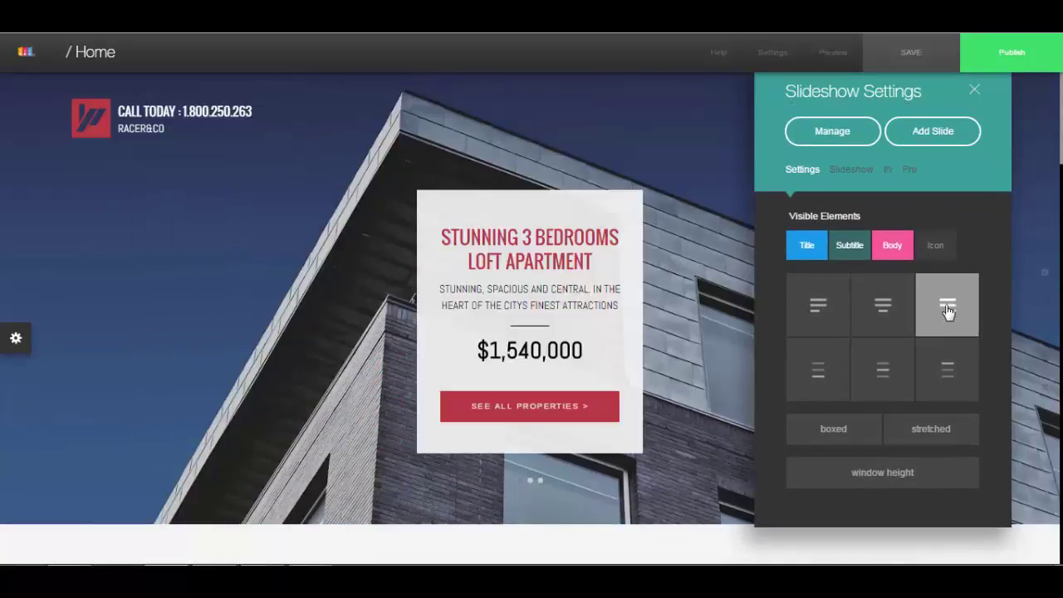
{"action": "left_click", "coordinate": [951, 387]}
{"action": "left_click", "coordinate": [882, 388]}
{"action": "left_click", "coordinate": [822, 365]}
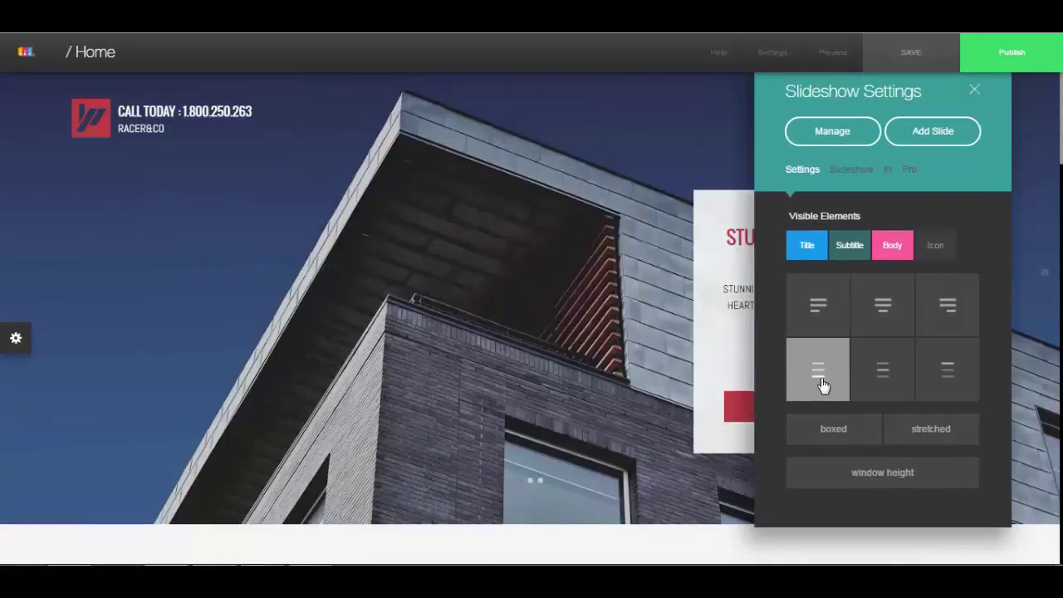
{"action": "left_click", "coordinate": [817, 314]}
Try the boxed width for the slideshow, return it to stretched and set it to window height
{"action": "left_click", "coordinate": [833, 437]}
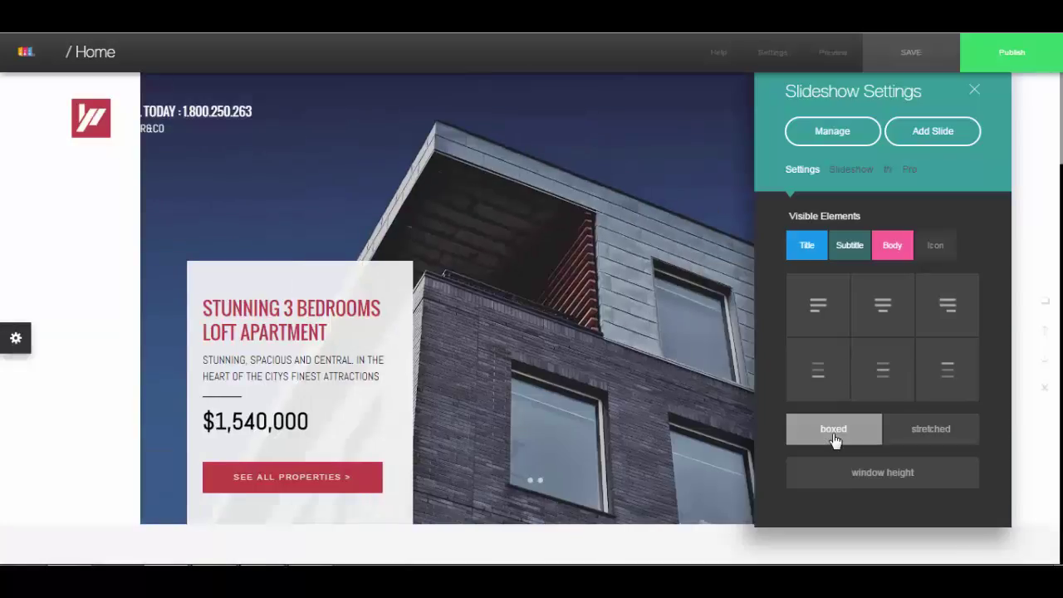
{"action": "left_click", "coordinate": [931, 430]}
{"action": "left_click", "coordinate": [880, 472]}
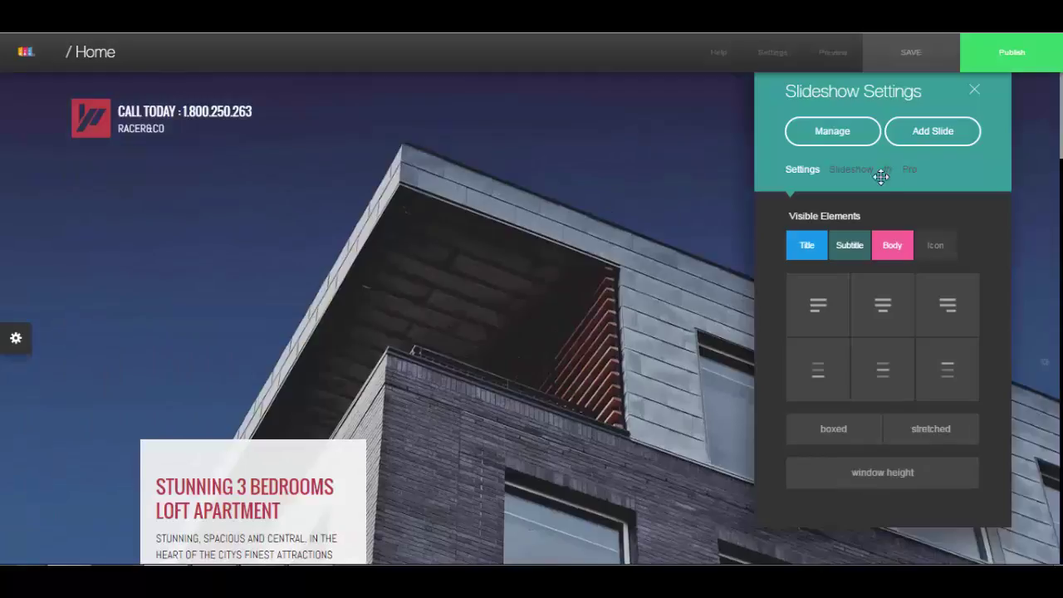
Review the slideshow's slide mode, duration between slides and f/x options, and close the settings
{"action": "left_click", "coordinate": [850, 171]}
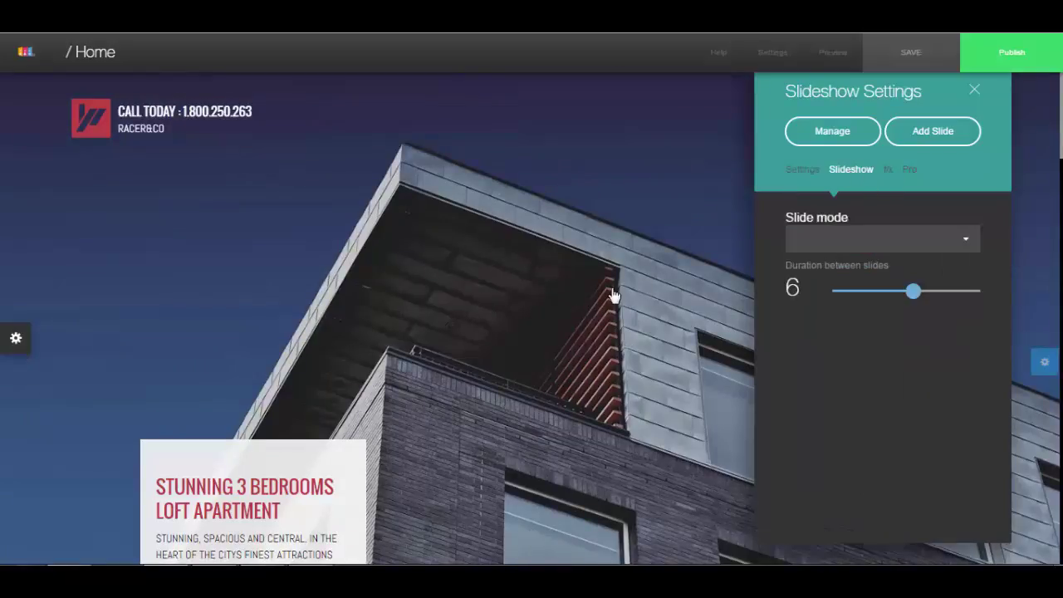
{"action": "left_click", "coordinate": [888, 171]}
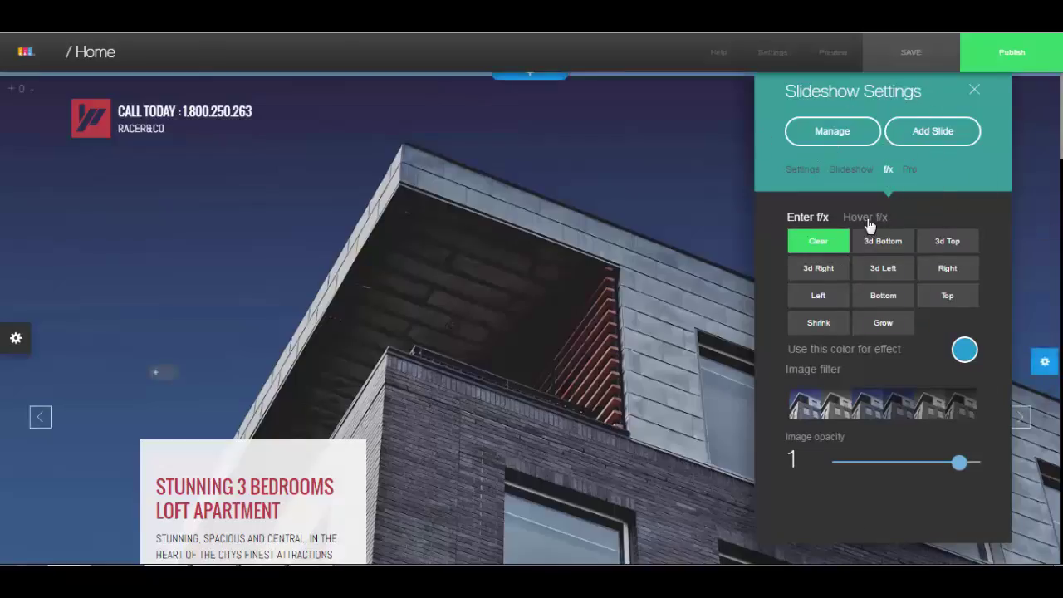
{"action": "left_click", "coordinate": [976, 91]}
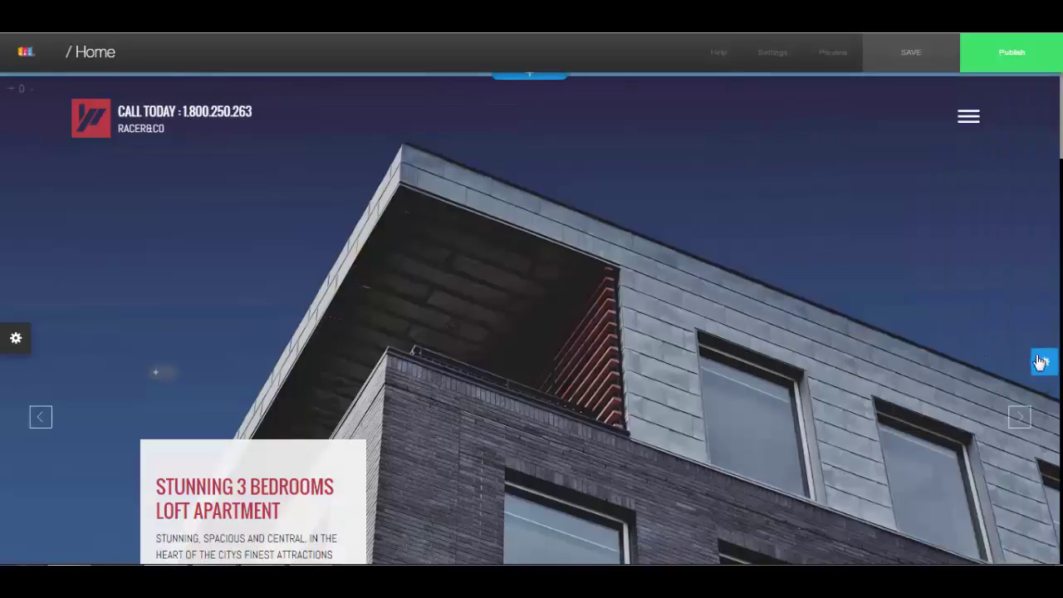
Reopen the slideshow settings, reposition the panel and show the Pro options
{"action": "left_click", "coordinate": [1041, 363]}
{"action": "left_click_drag", "start_coordinate": [852, 208], "coordinate": [765, 125]}
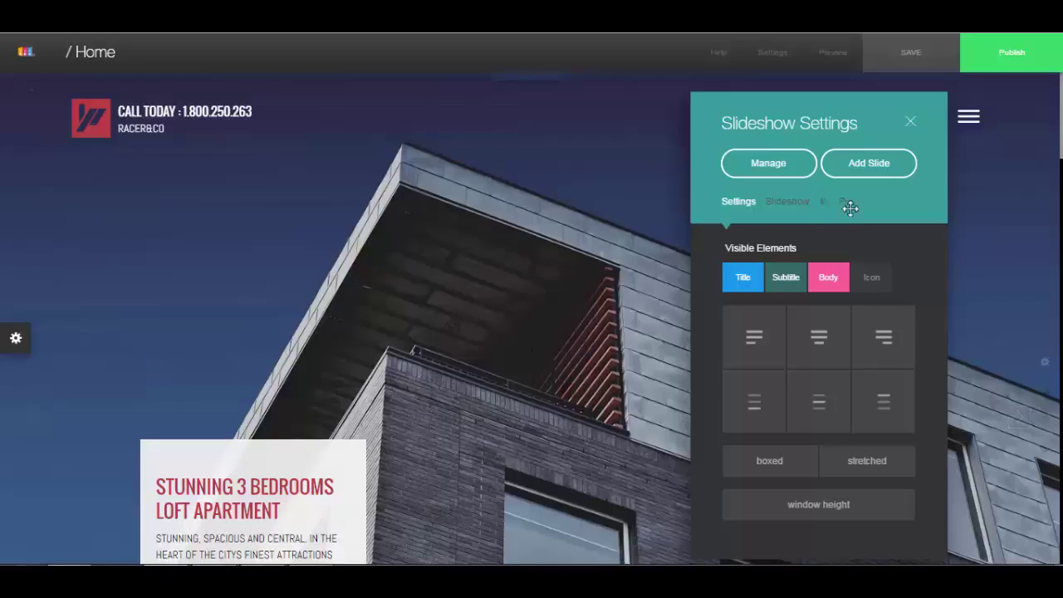
{"action": "left_click", "coordinate": [844, 202]}
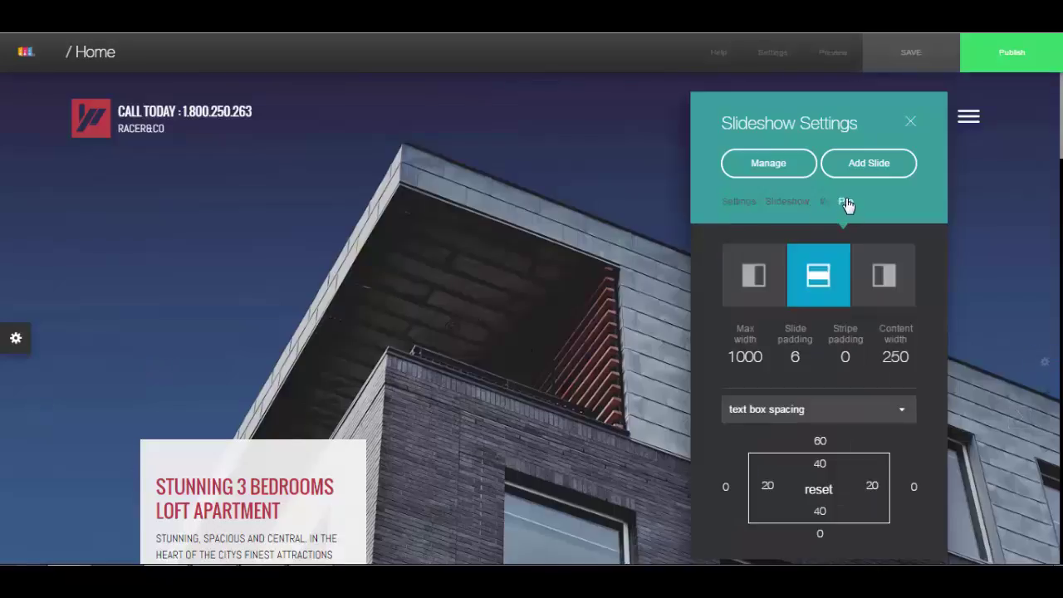
Try the split layouts with the slide image on either half, and return to the full-width layout
{"action": "left_click", "coordinate": [887, 287]}
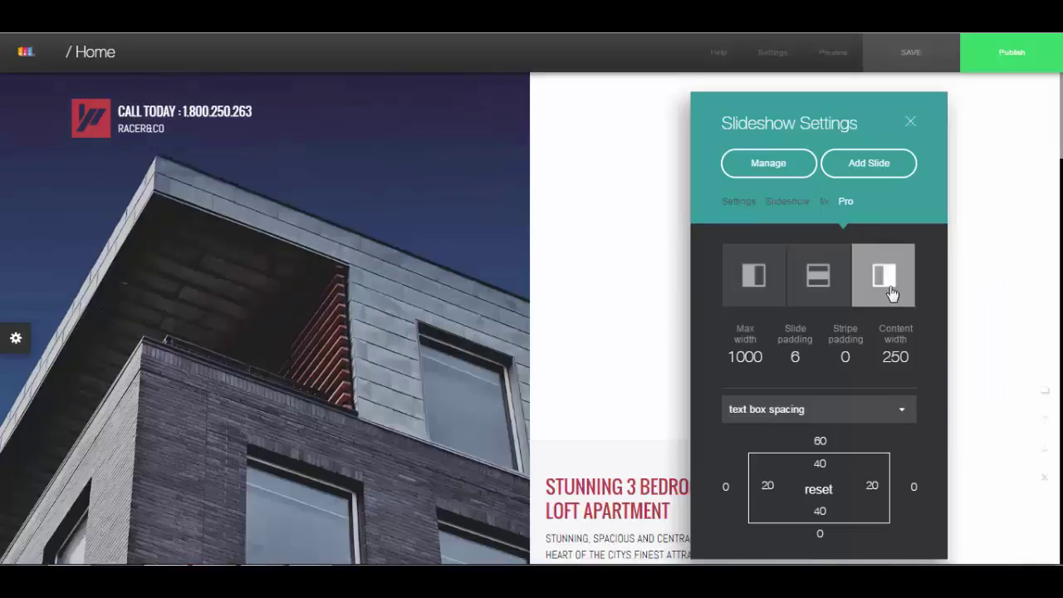
{"action": "left_click", "coordinate": [762, 280]}
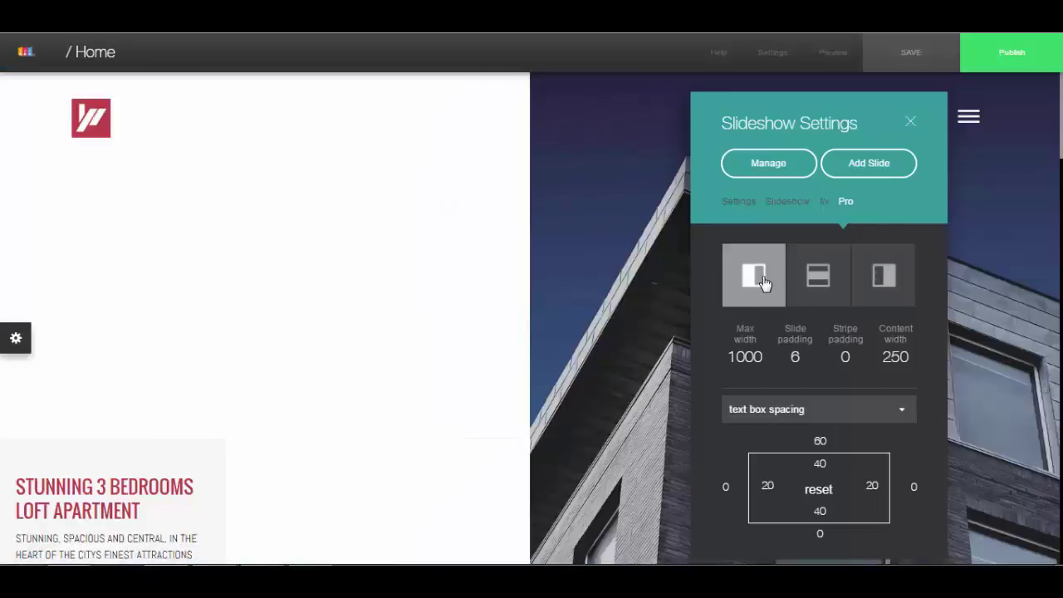
{"action": "left_click", "coordinate": [820, 281]}
{"action": "left_click", "coordinate": [881, 273]}
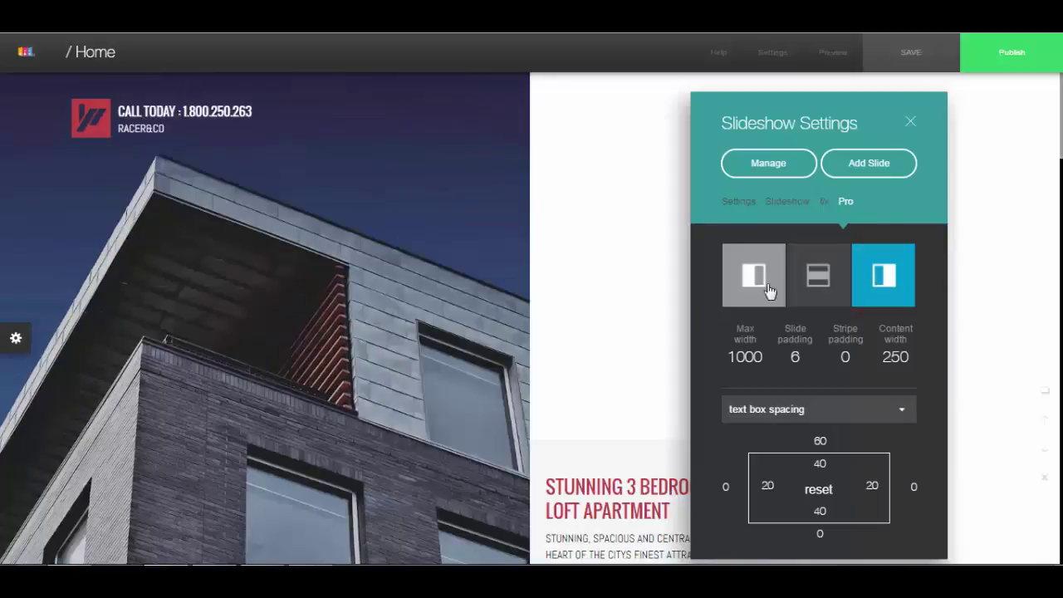
{"action": "left_click", "coordinate": [756, 288]}
{"action": "left_click", "coordinate": [822, 286]}
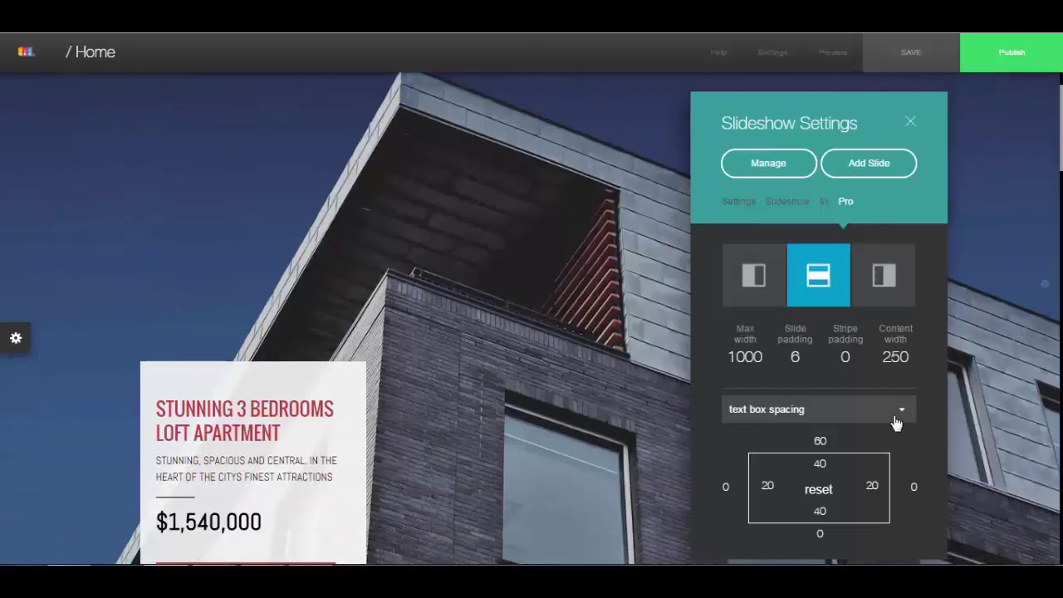
Check the spacing targets, keep text box spacing selected and set its outer top spacing to 80
{"action": "left_click", "coordinate": [906, 412]}
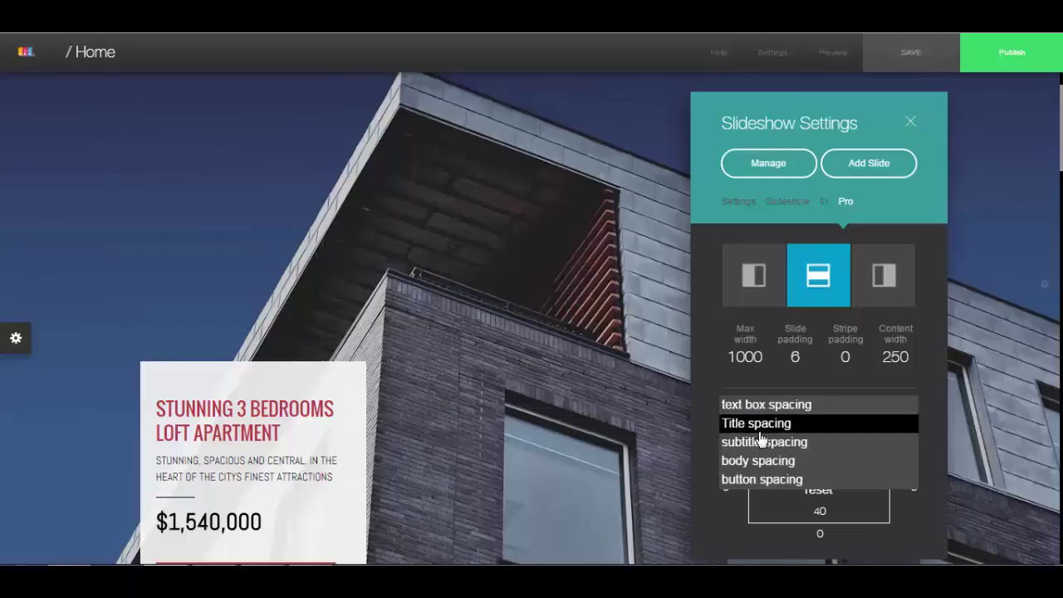
{"action": "left_click", "coordinate": [769, 405]}
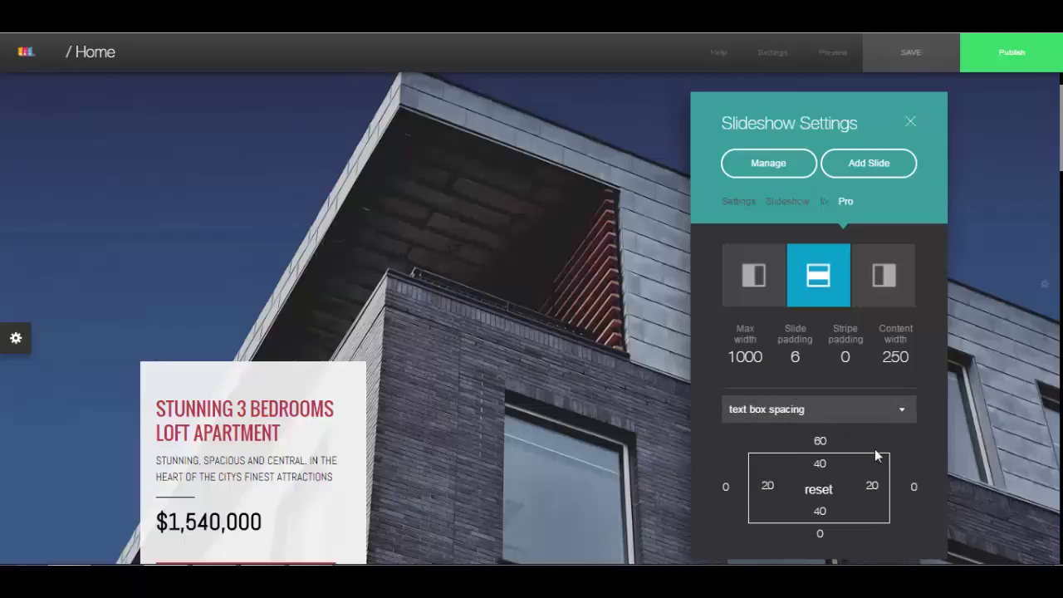
{"action": "scroll", "coordinate": [875, 455], "scroll_direction": "down", "scroll_amount": 3}
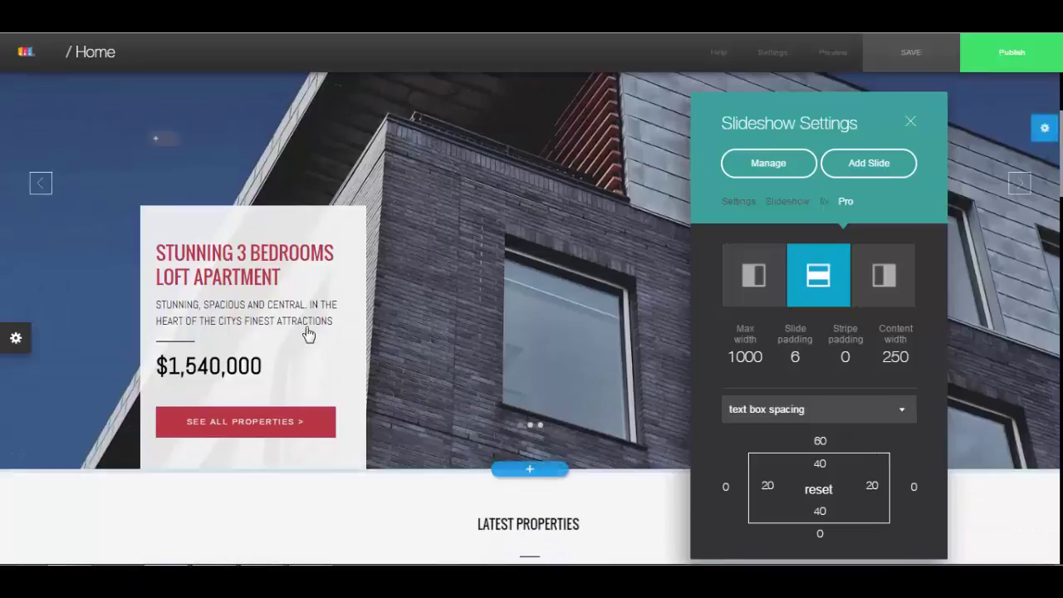
{"action": "left_click", "coordinate": [801, 441]}
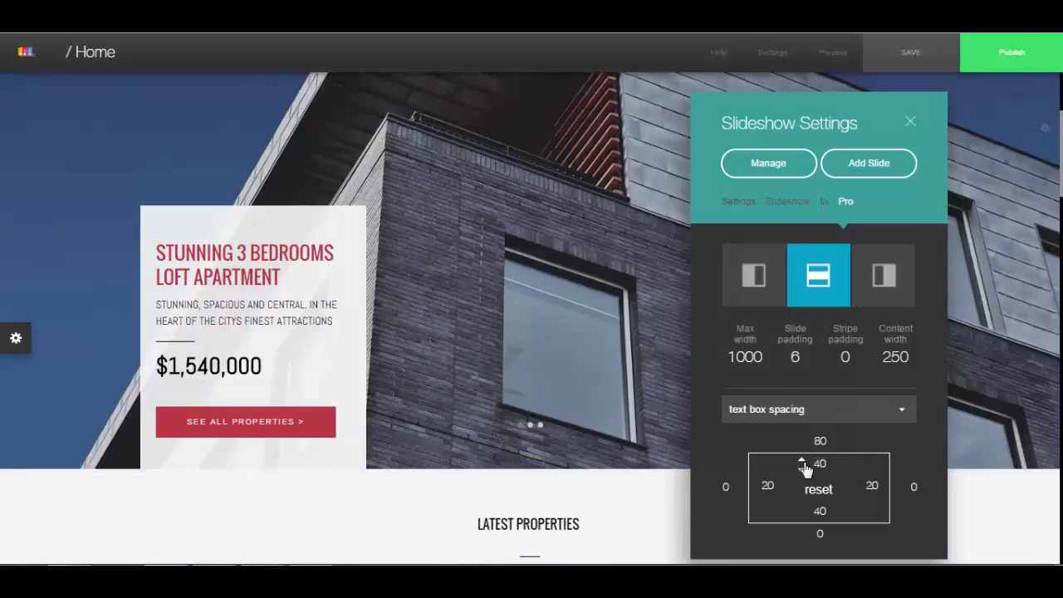
Raise the text box's inner top spacing to 95 and bring it back down to 45
{"action": "left_click", "coordinate": [801, 460]}
{"action": "left_click", "coordinate": [802, 460]}
{"action": "left_click", "coordinate": [802, 460]}
{"action": "left_click", "coordinate": [801, 460]}
{"action": "left_click", "coordinate": [802, 460]}
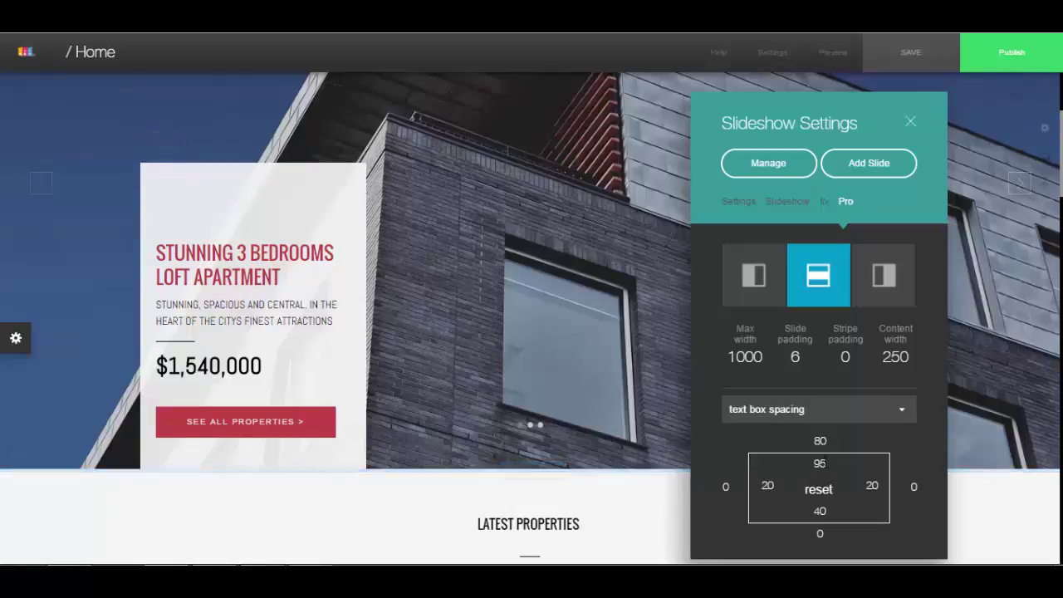
{"action": "left_click", "coordinate": [801, 470]}
{"action": "left_click", "coordinate": [801, 470]}
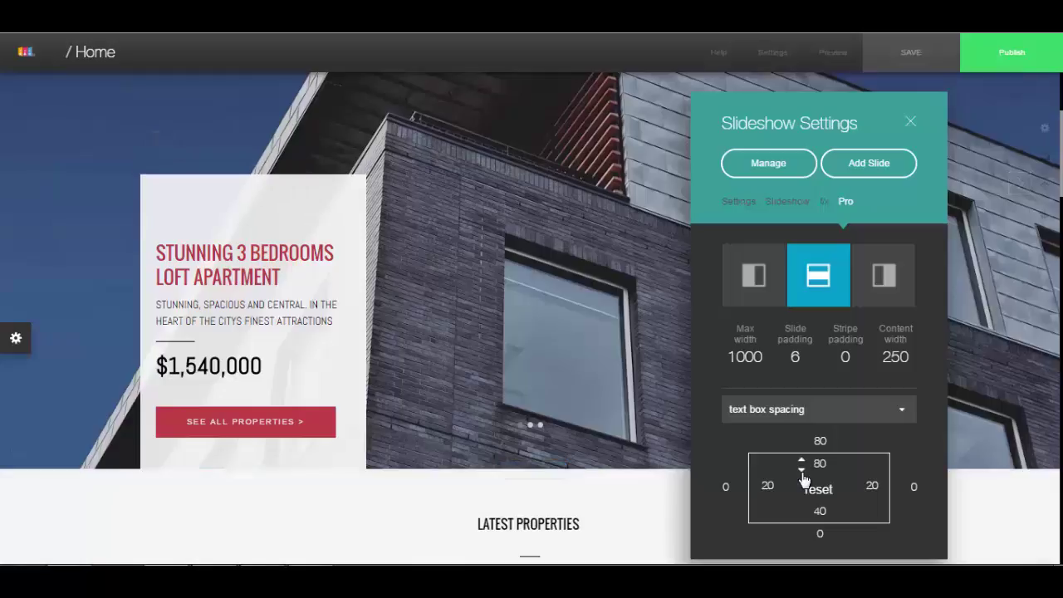
{"action": "left_click", "coordinate": [801, 470]}
{"action": "left_click", "coordinate": [801, 470]}
{"action": "left_click", "coordinate": [801, 470]}
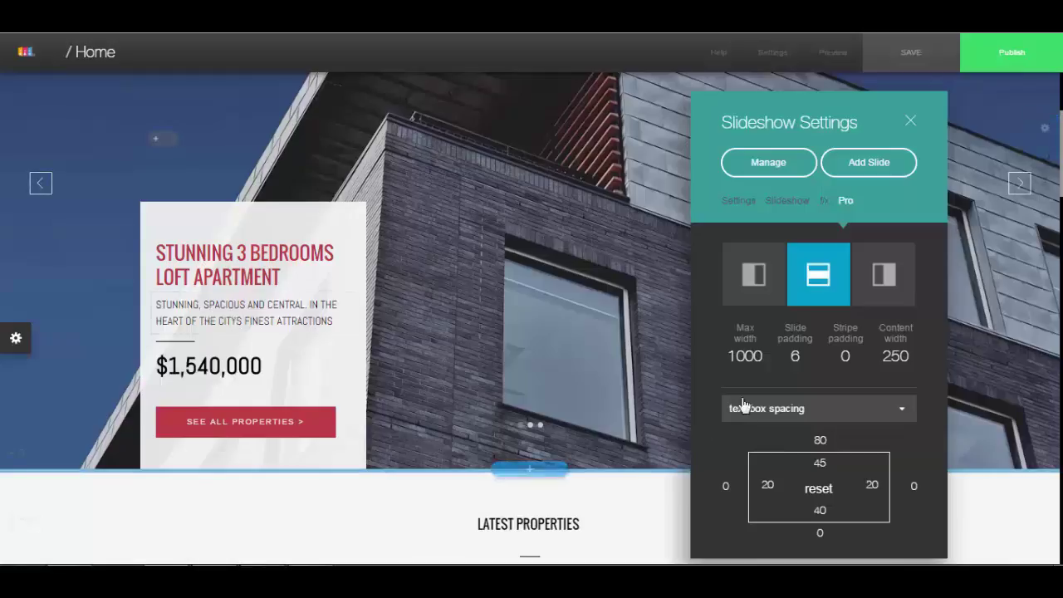
Set the slide's Title spacing to 20 for the outer top, 5 for the inner top and 5 for the inner right
{"action": "left_click", "coordinate": [901, 410]}
{"action": "left_click", "coordinate": [846, 423]}
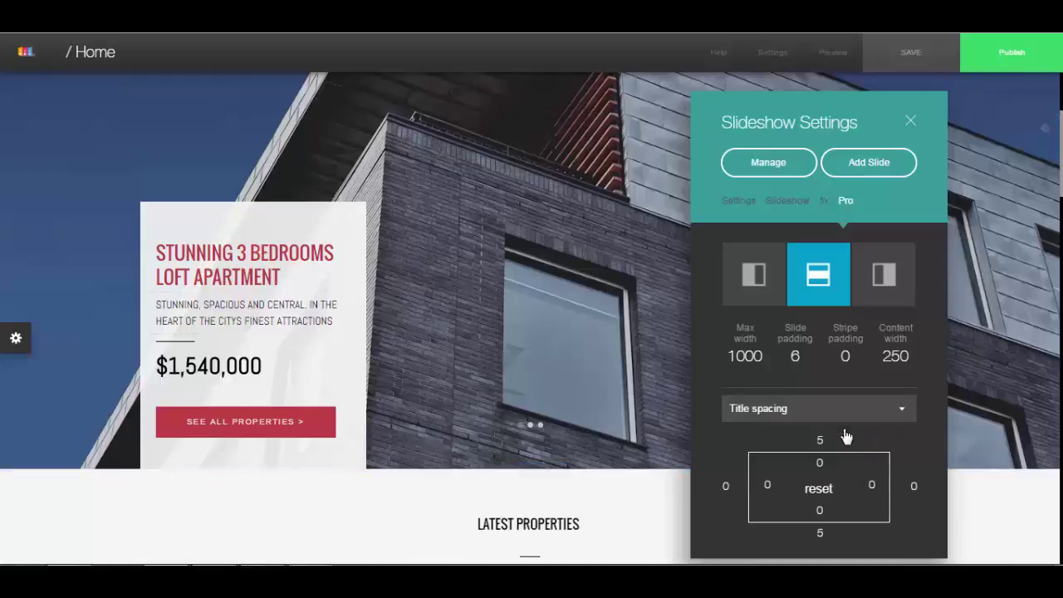
{"action": "left_click_drag", "start_coordinate": [803, 466], "coordinate": [803, 456]}
{"action": "left_click", "coordinate": [802, 437]}
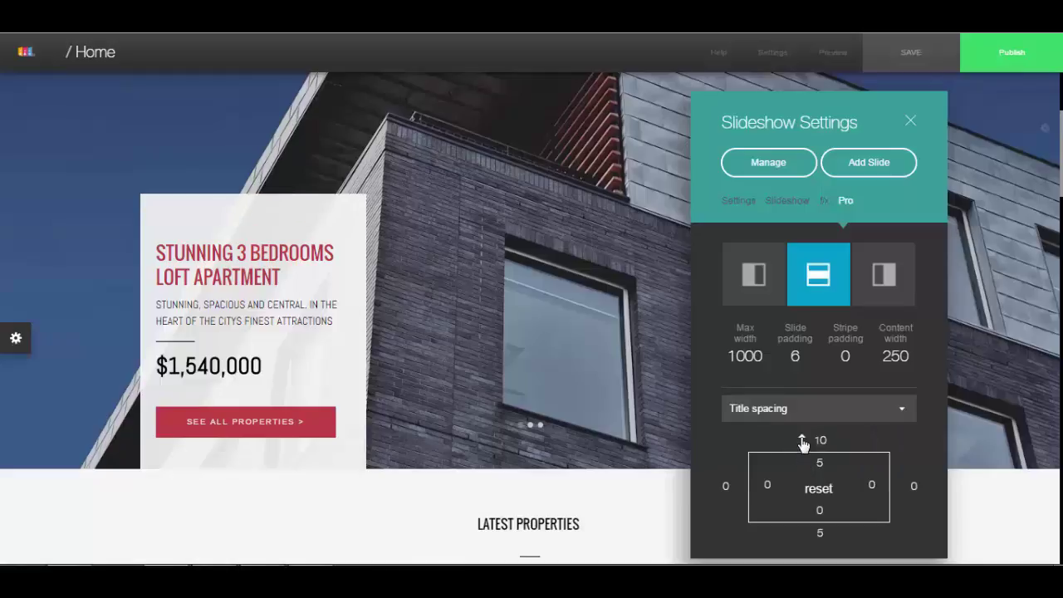
{"action": "left_click", "coordinate": [802, 438]}
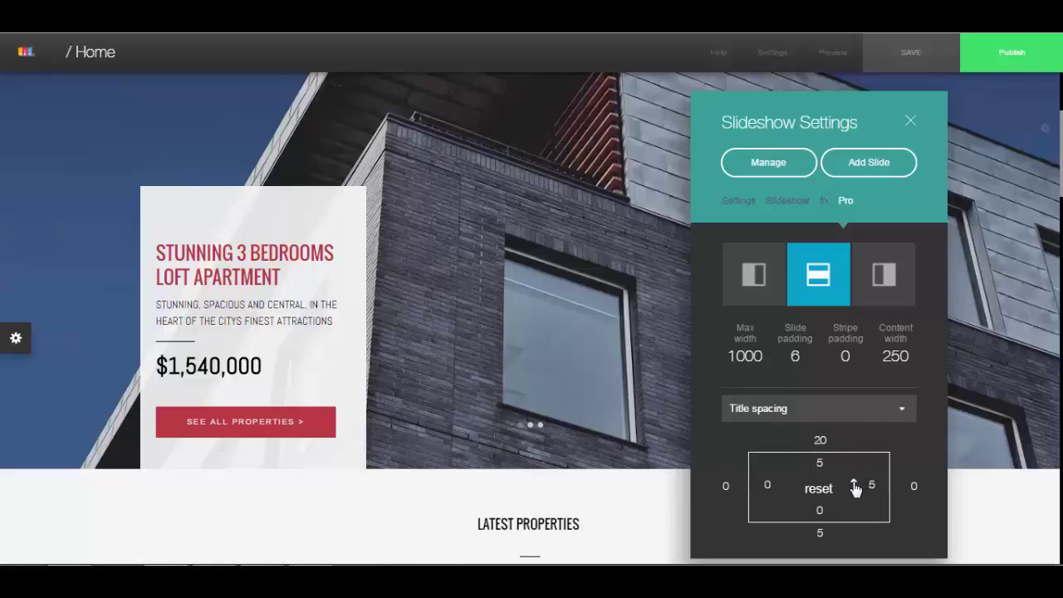
Set the slide's subtitle spacing to 35 for the inner top
{"action": "left_click", "coordinate": [903, 415]}
{"action": "left_click", "coordinate": [855, 447]}
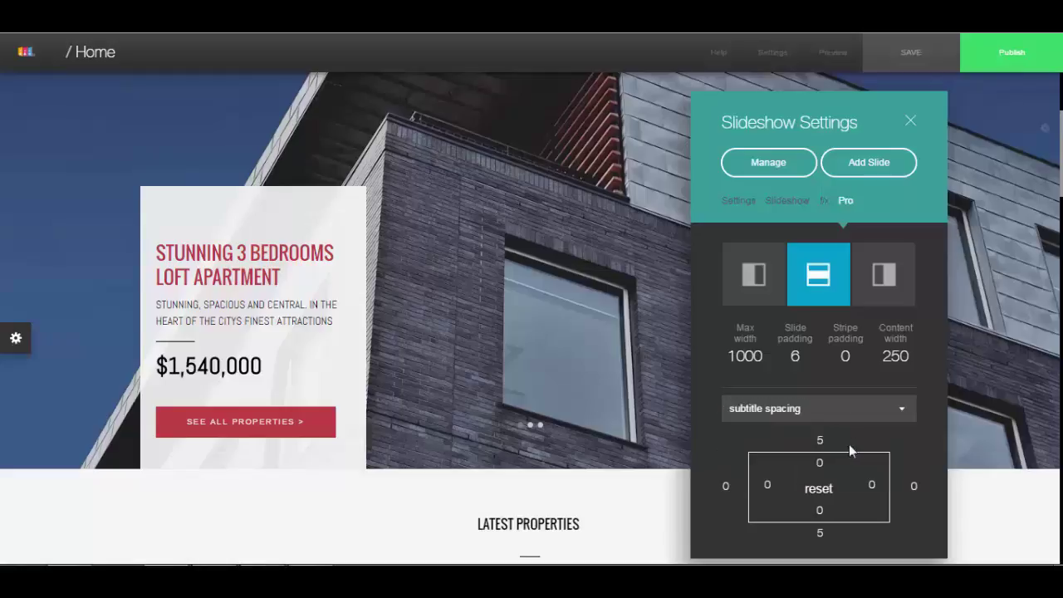
{"action": "left_click", "coordinate": [802, 463]}
{"action": "left_click", "coordinate": [802, 463]}
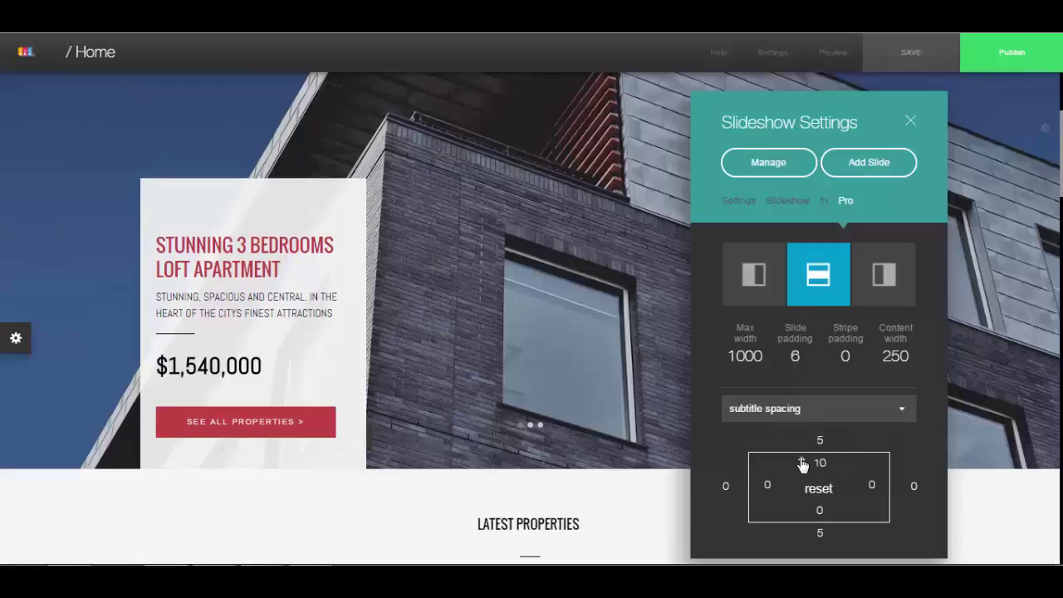
{"action": "left_click", "coordinate": [802, 463]}
{"action": "left_click", "coordinate": [802, 464]}
{"action": "left_click", "coordinate": [802, 463]}
{"action": "left_click", "coordinate": [802, 463]}
{"action": "left_click", "coordinate": [802, 463]}
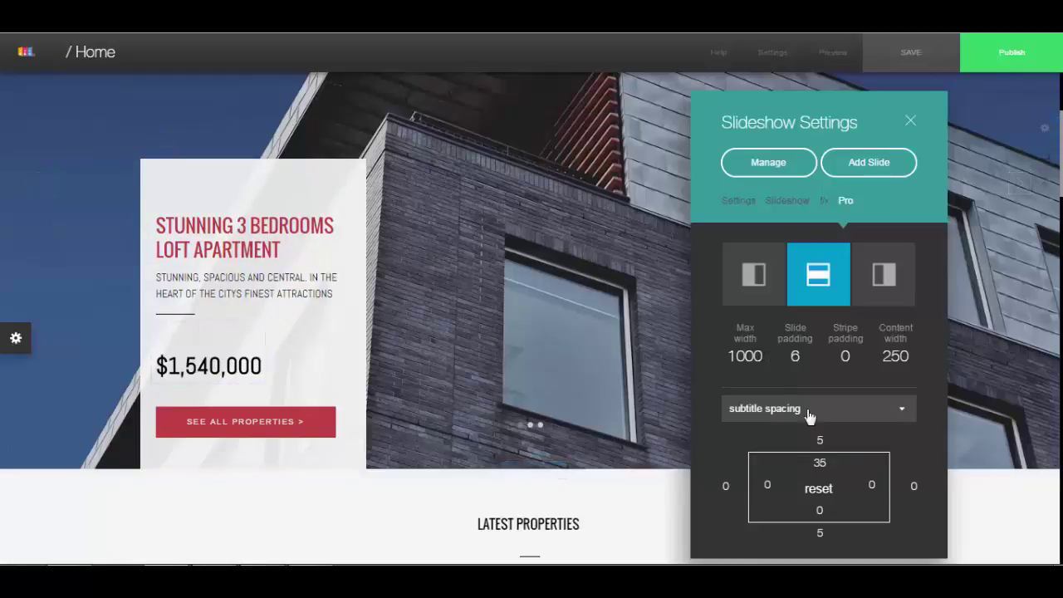
Review the slide's new spacing and the max width setting, and close the slideshow settings
{"action": "scroll", "coordinate": [287, 332], "scroll_direction": "down", "scroll_amount": 2}
{"action": "scroll", "coordinate": [273, 315], "scroll_direction": "up", "scroll_amount": 2}
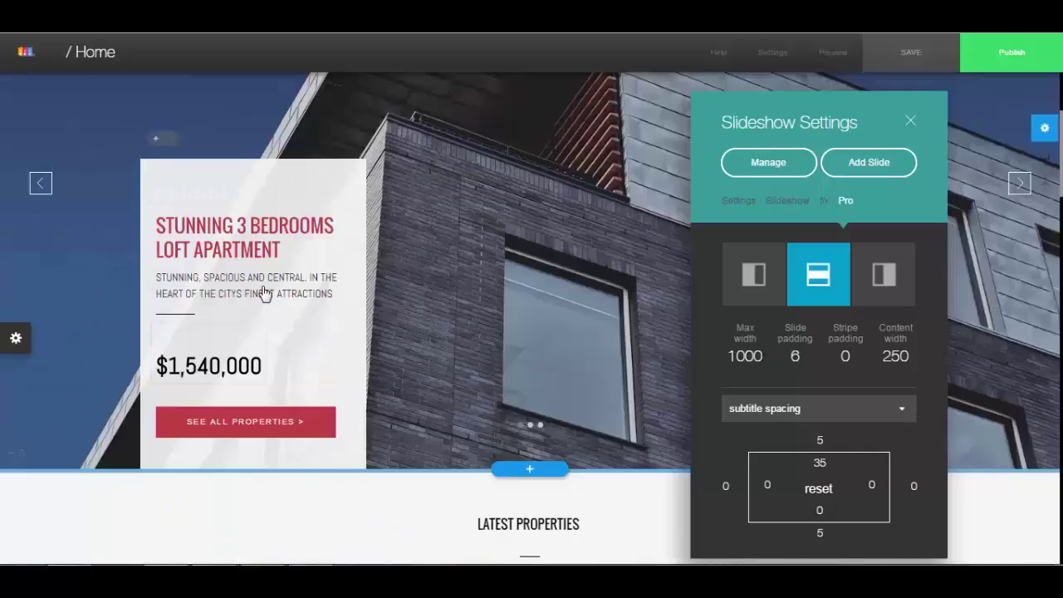
{"action": "scroll", "coordinate": [685, 418], "scroll_direction": "down", "scroll_amount": 3}
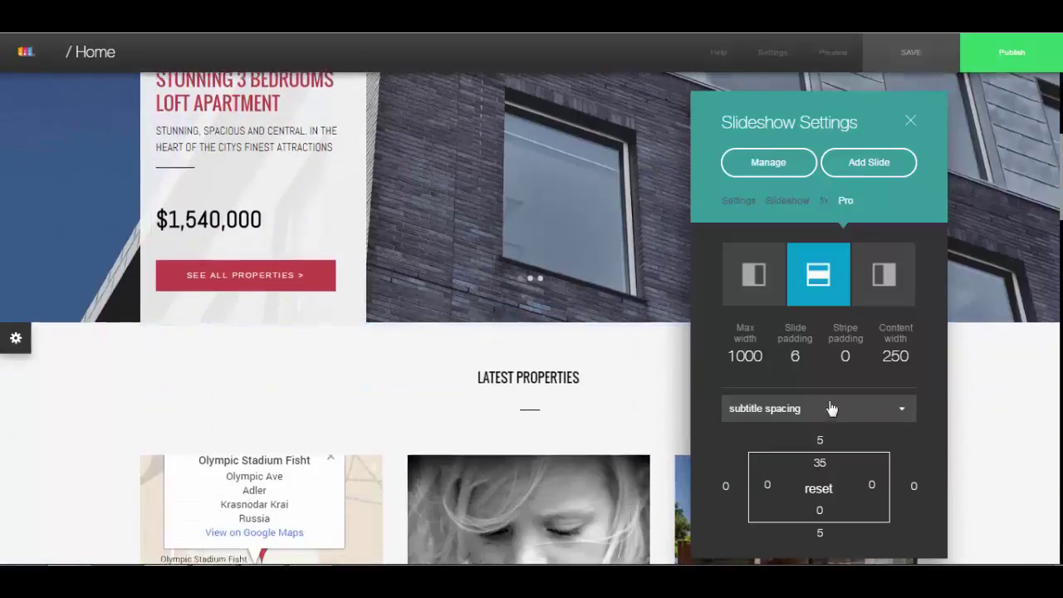
{"action": "scroll", "coordinate": [797, 400], "scroll_direction": "up", "scroll_amount": 2}
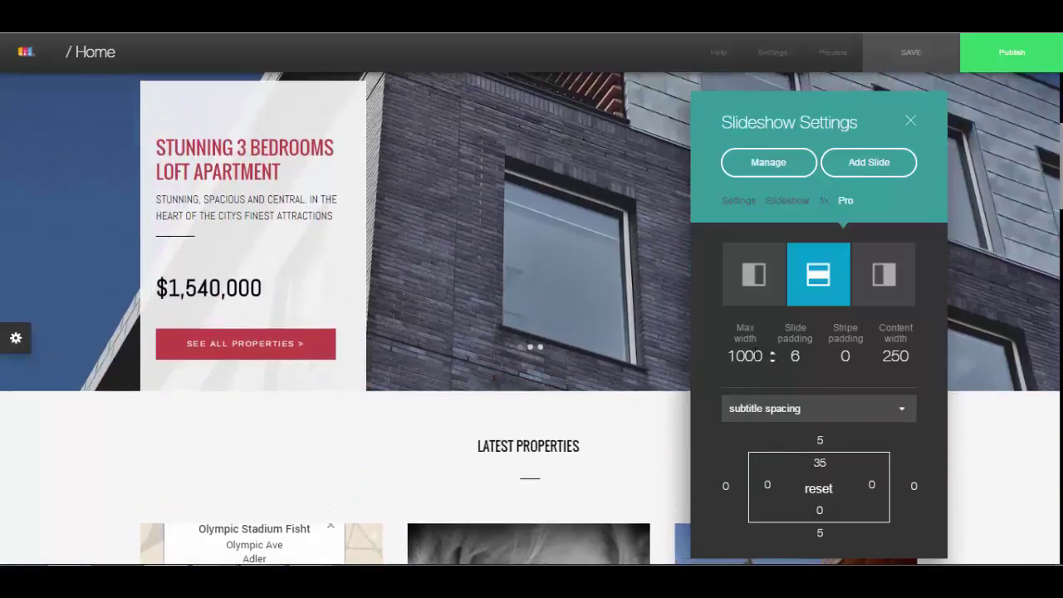
{"action": "mouse_move", "coordinate": [722, 358]}
{"action": "left_mouse_down"}
{"action": "mouse_move", "coordinate": [725, 372]}
{"action": "mouse_move", "coordinate": [723, 360]}
{"action": "left_mouse_up"}
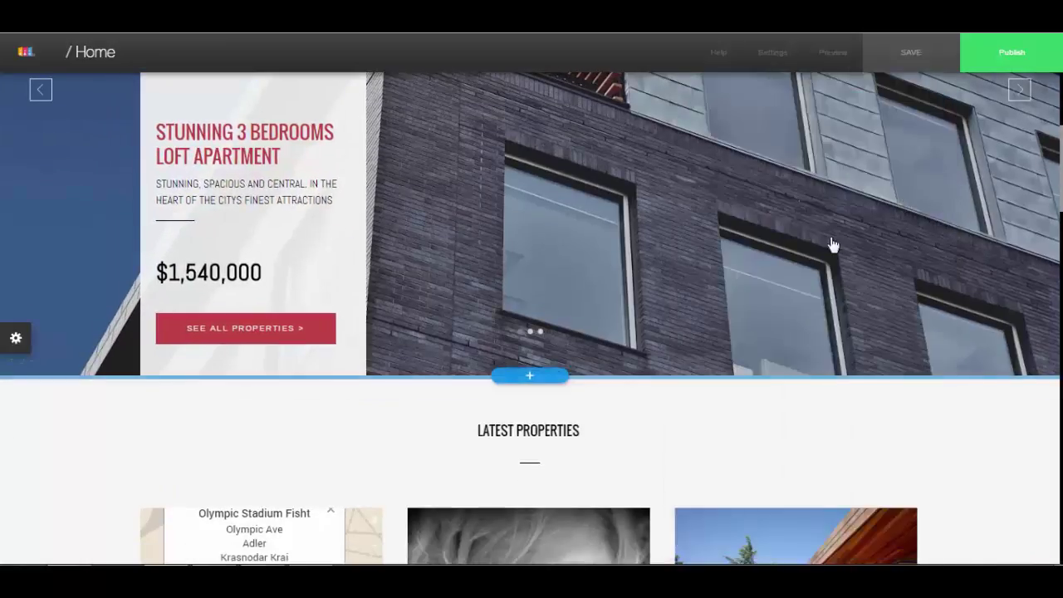
Reduce the opacity of the slide's background image so the colour behind it blends in
{"action": "scroll", "coordinate": [629, 260], "scroll_direction": "up", "scroll_amount": 2}
{"action": "mouse_move", "coordinate": [636, 274]}
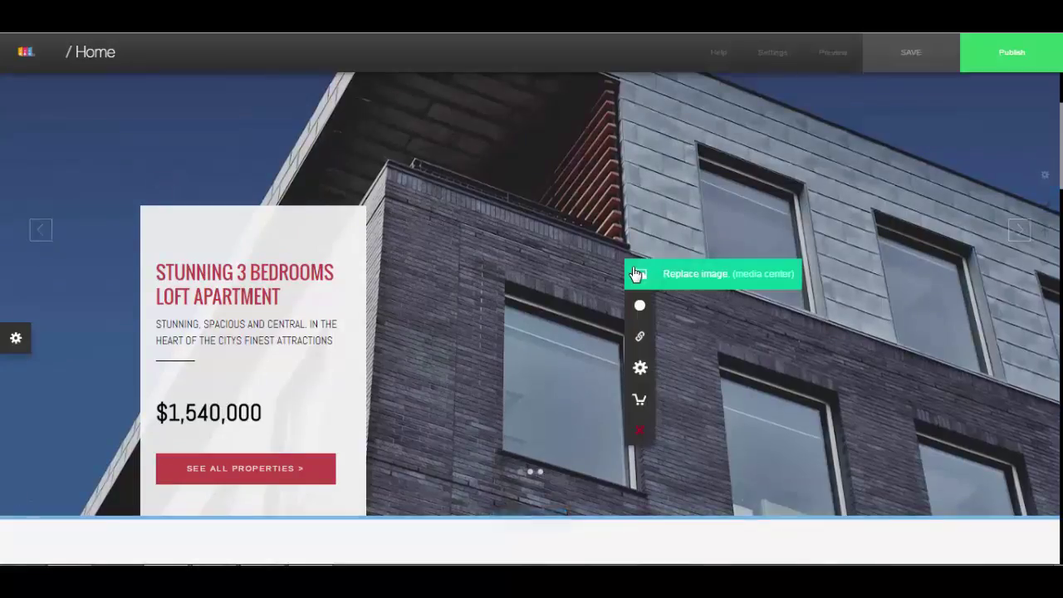
{"action": "left_click", "coordinate": [638, 309]}
{"action": "mouse_move", "coordinate": [695, 448]}
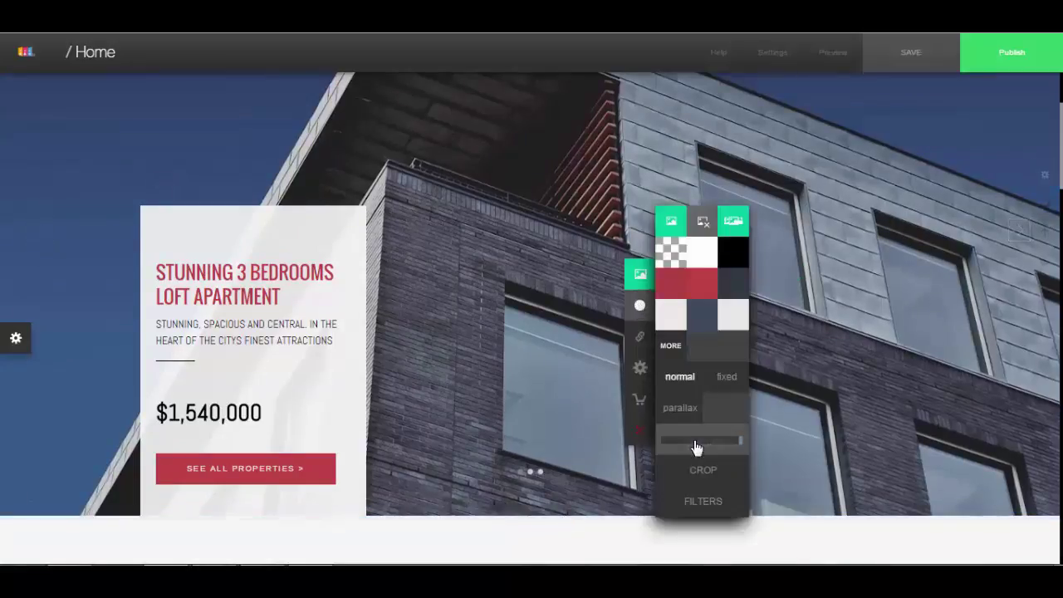
{"action": "left_click", "coordinate": [703, 440]}
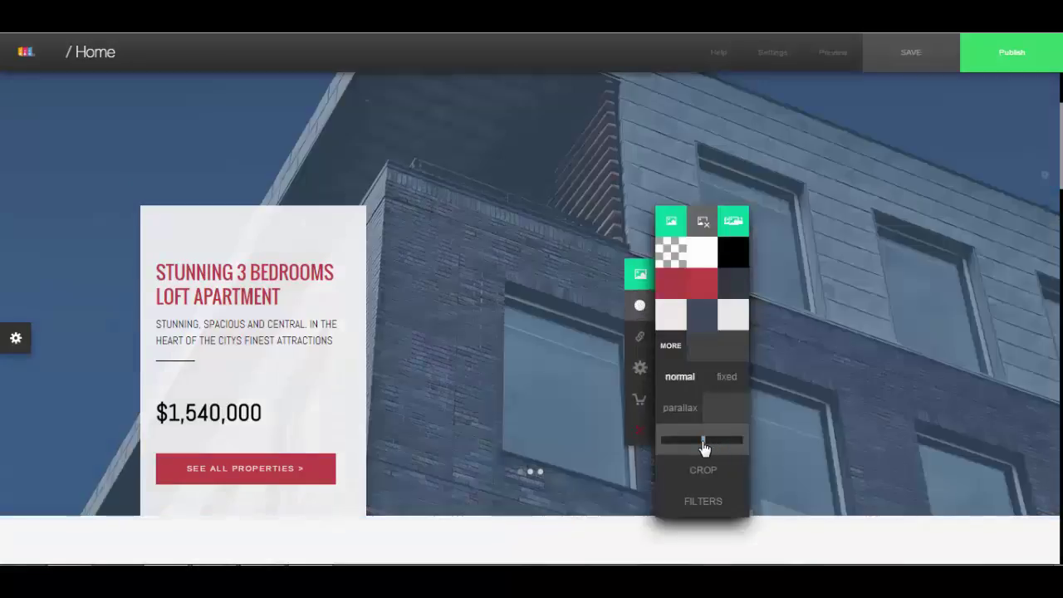
{"action": "left_click_drag", "start_coordinate": [683, 449], "coordinate": [711, 449]}
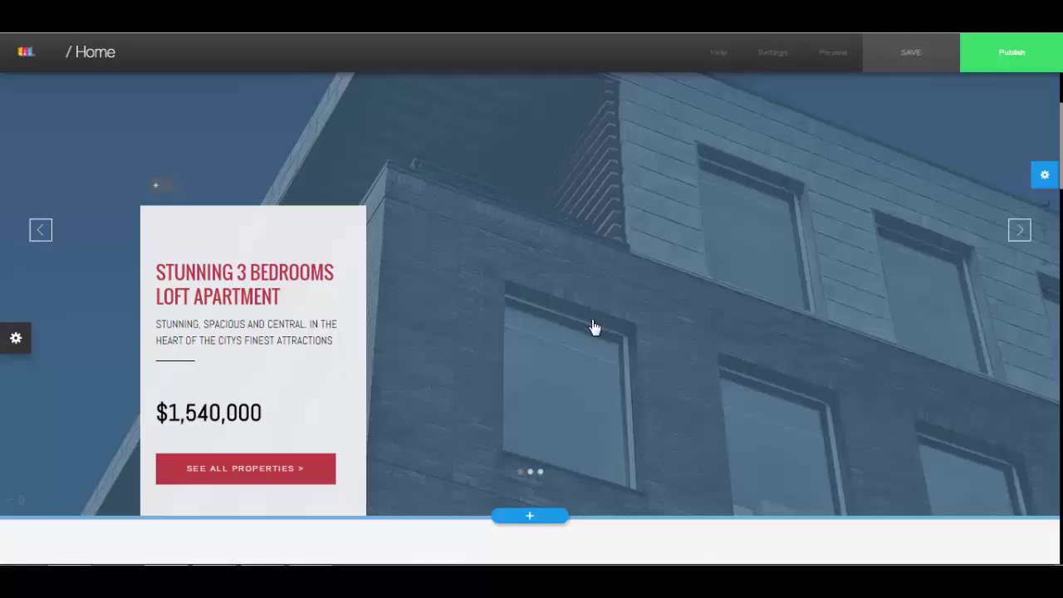
Try the light grey, red and transparent swatches as the colour behind the slide's background image
{"action": "mouse_move", "coordinate": [632, 348]}
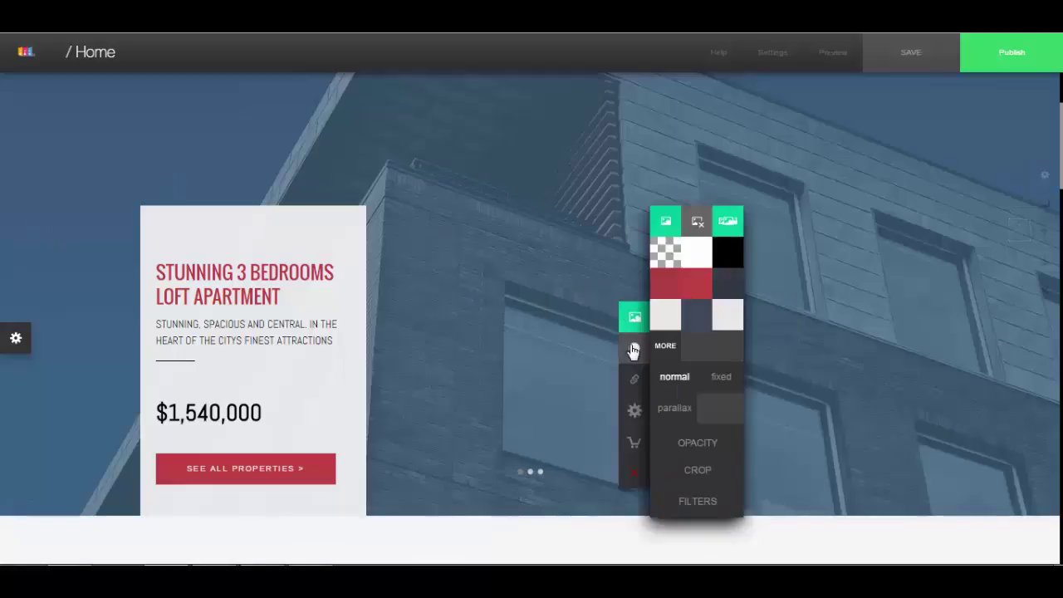
{"action": "left_click", "coordinate": [734, 324]}
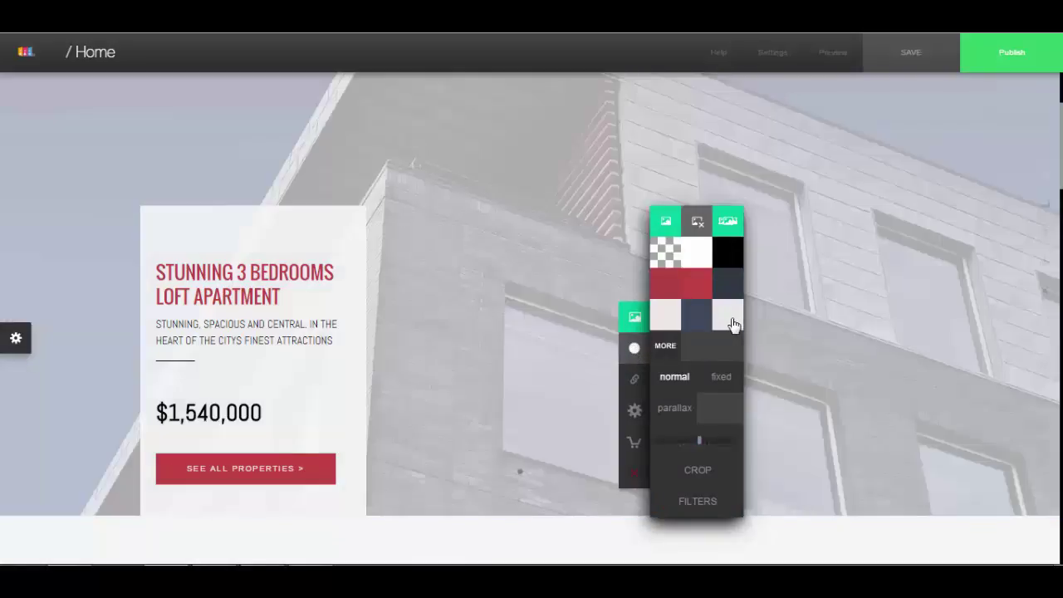
{"action": "left_click", "coordinate": [697, 294]}
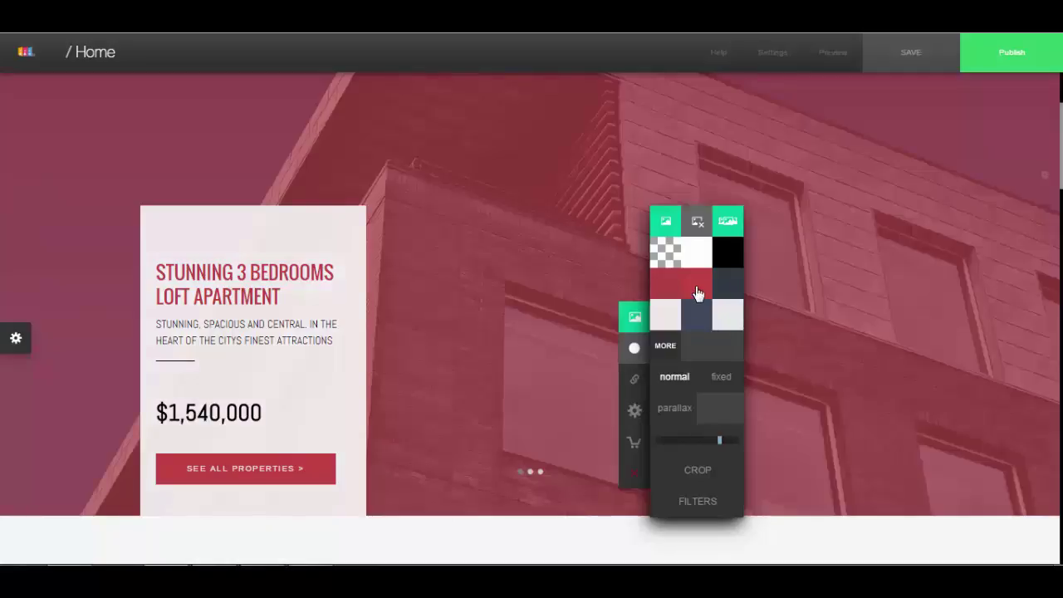
{"action": "left_click", "coordinate": [667, 254]}
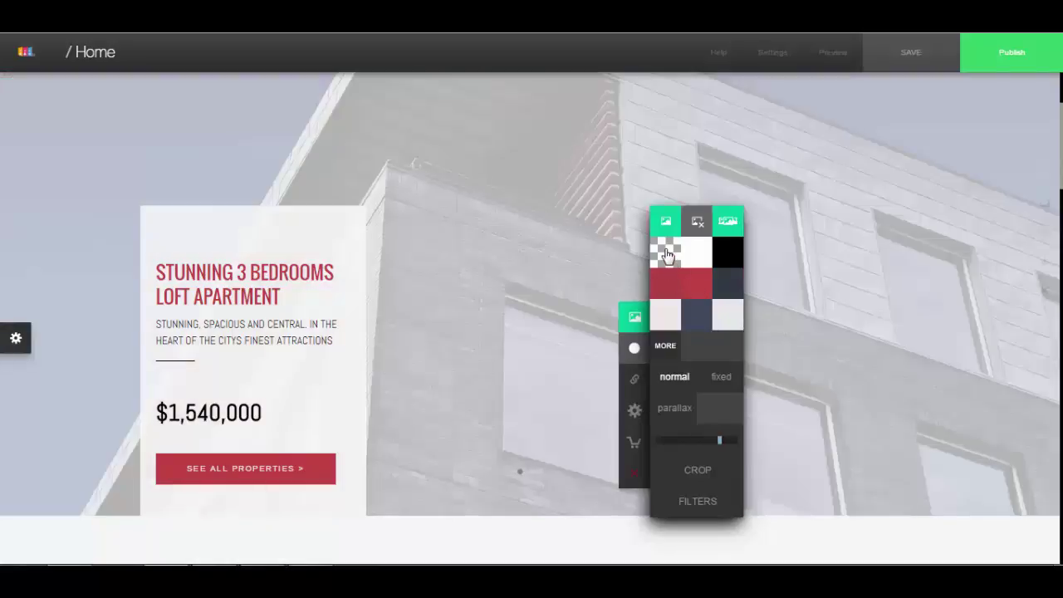
Apply the custom magenta rgb(251, 41, 243) behind the slide's background image and check it on the page
{"action": "left_click", "coordinate": [667, 347]}
{"action": "left_click", "coordinate": [785, 456]}
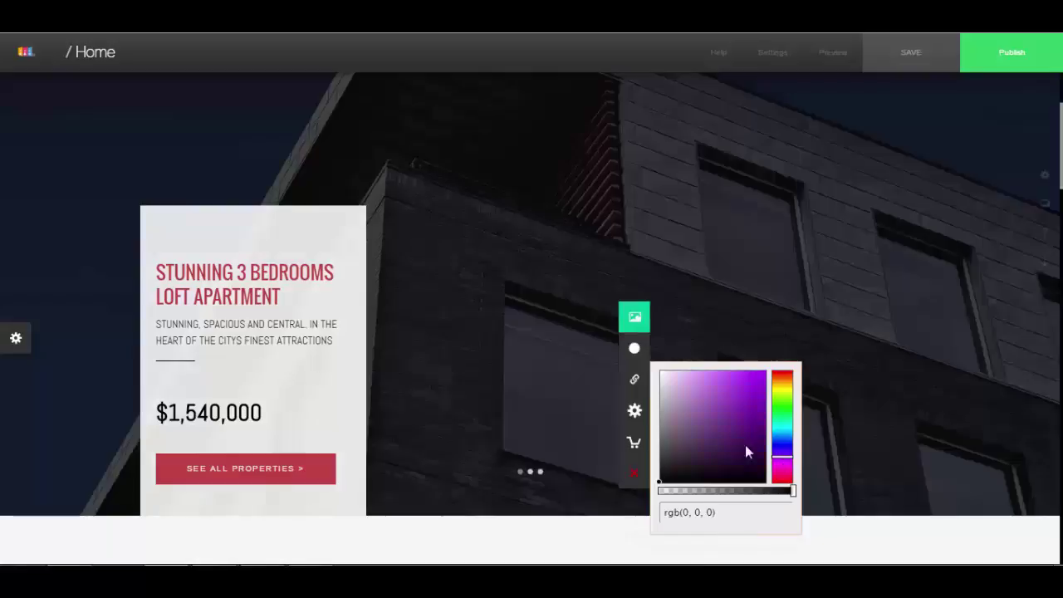
{"action": "left_click", "coordinate": [747, 419]}
{"action": "left_click", "coordinate": [753, 385]}
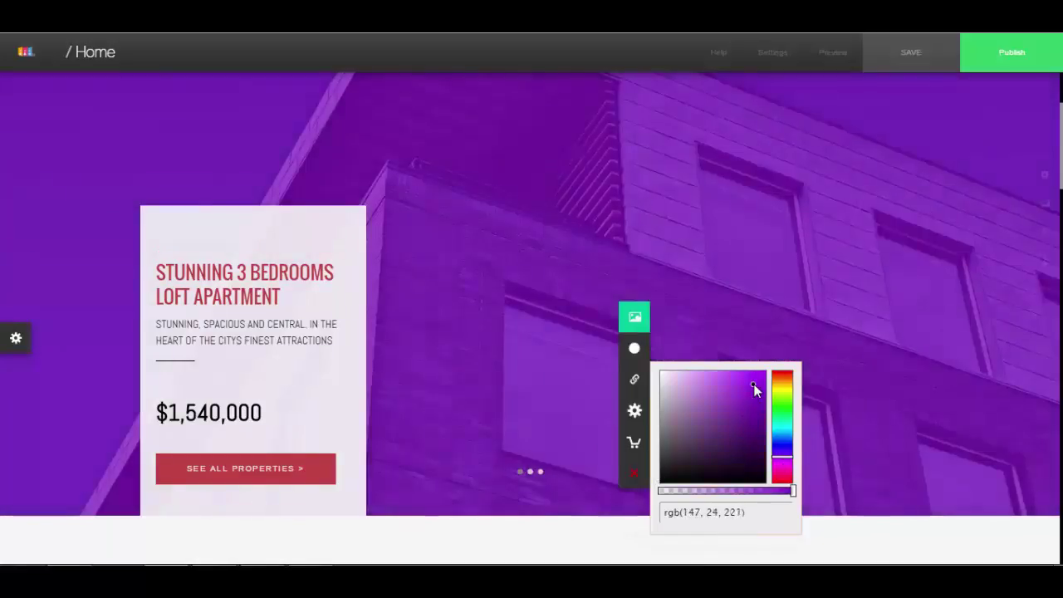
{"action": "left_click", "coordinate": [749, 378]}
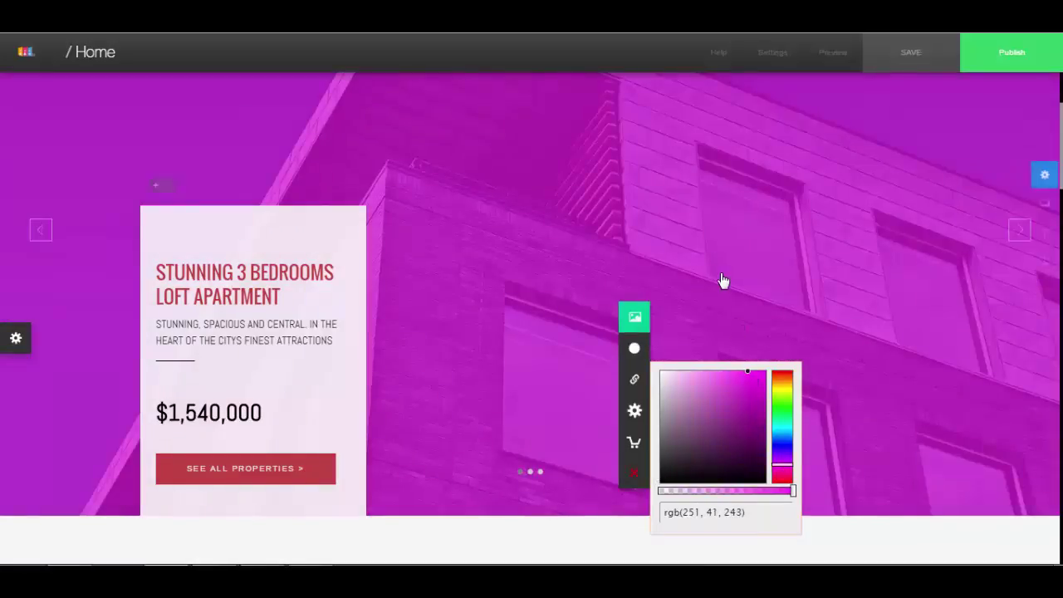
{"action": "scroll", "coordinate": [494, 305], "scroll_direction": "down", "scroll_amount": 5}
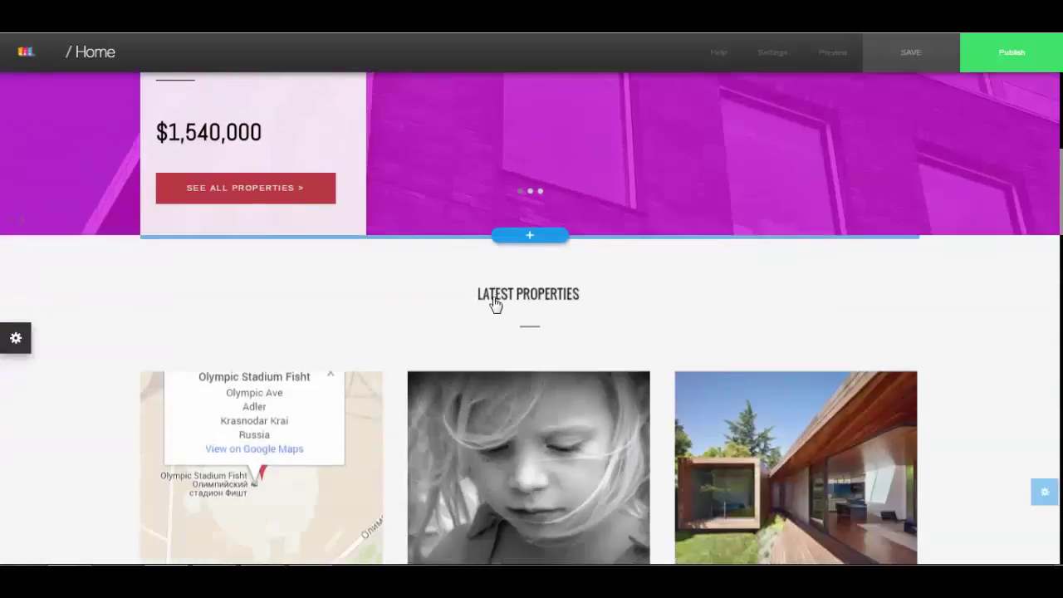
{"action": "scroll", "coordinate": [494, 306], "scroll_direction": "up", "scroll_amount": 3}
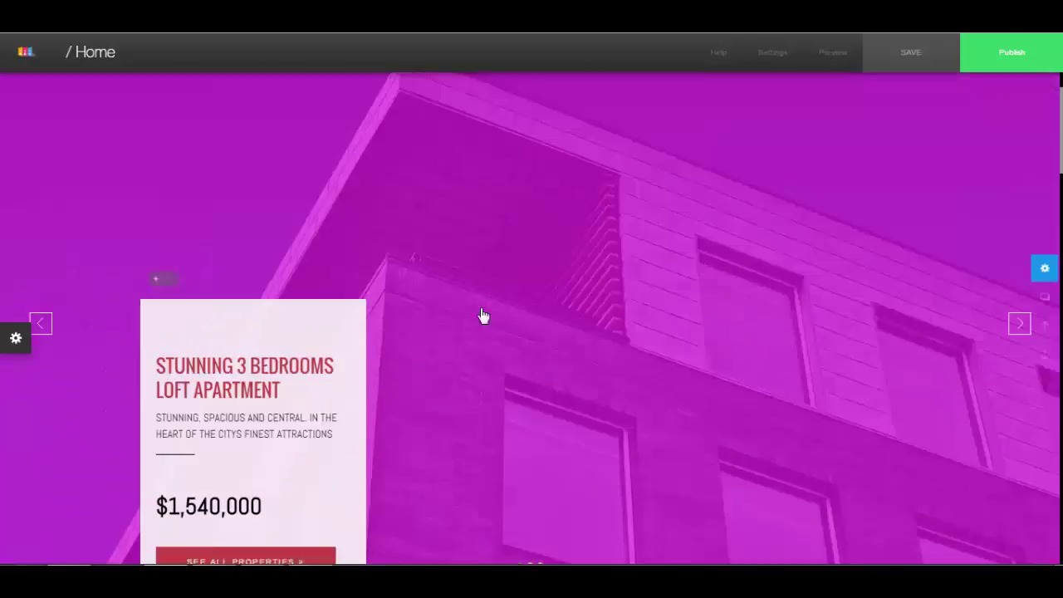
Try red, dark and light grey backgrounds for the first Latest Properties gallery, settle on white and close its settings
{"action": "scroll", "coordinate": [465, 332], "scroll_direction": "down", "scroll_amount": 10}
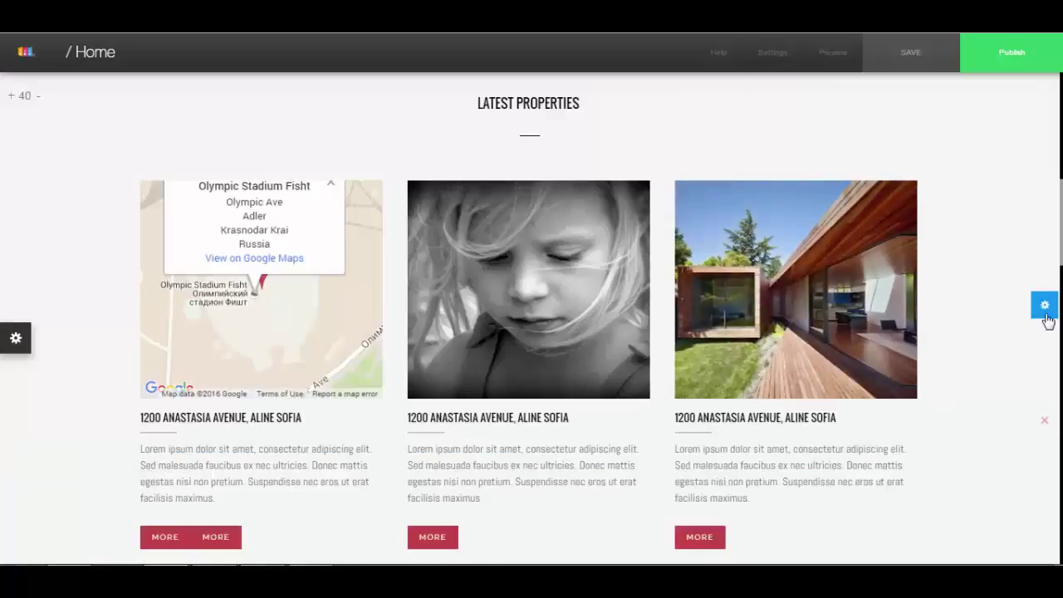
{"action": "left_click", "coordinate": [1044, 307]}
{"action": "left_click", "coordinate": [846, 291]}
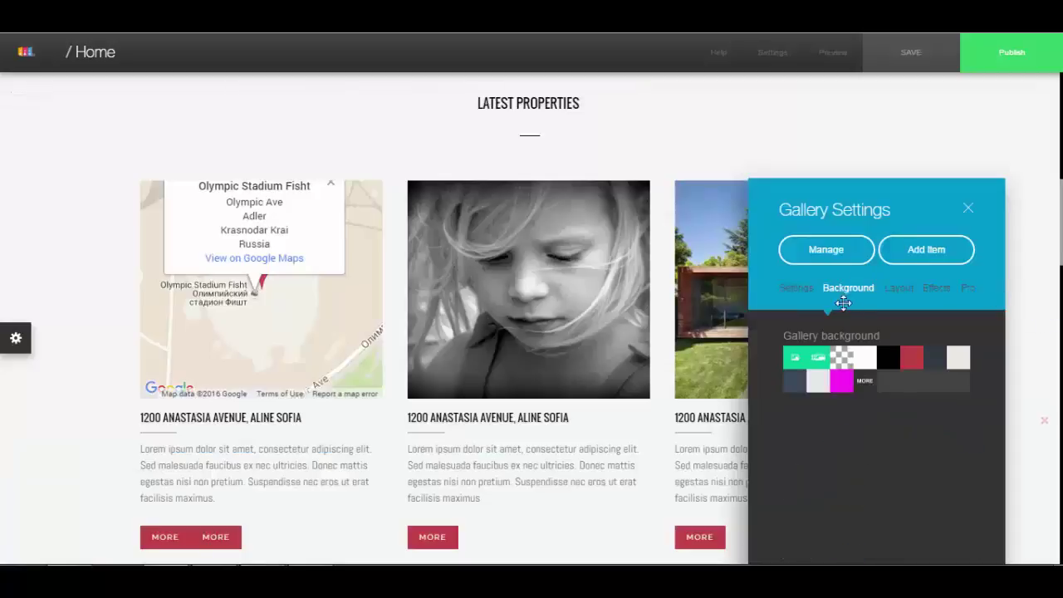
{"action": "left_click", "coordinate": [909, 358]}
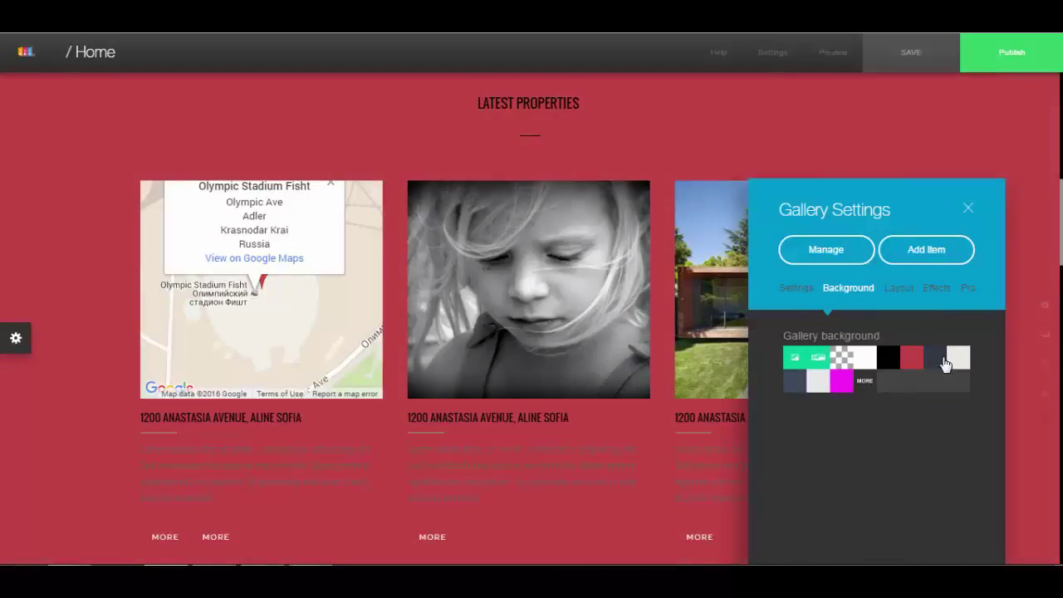
{"action": "left_click", "coordinate": [931, 366]}
{"action": "left_click", "coordinate": [956, 359]}
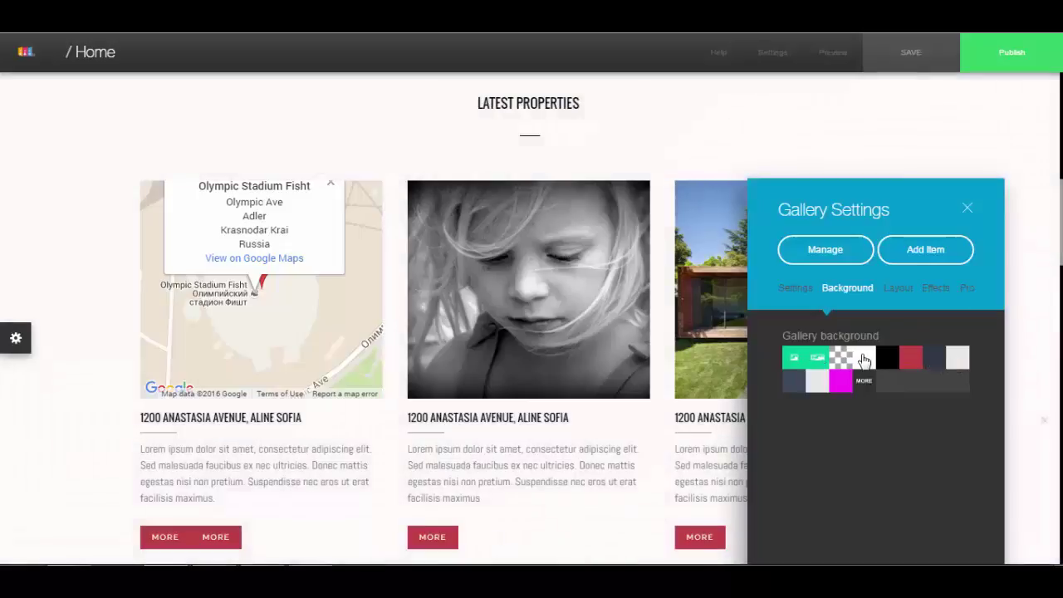
{"action": "left_click", "coordinate": [968, 212]}
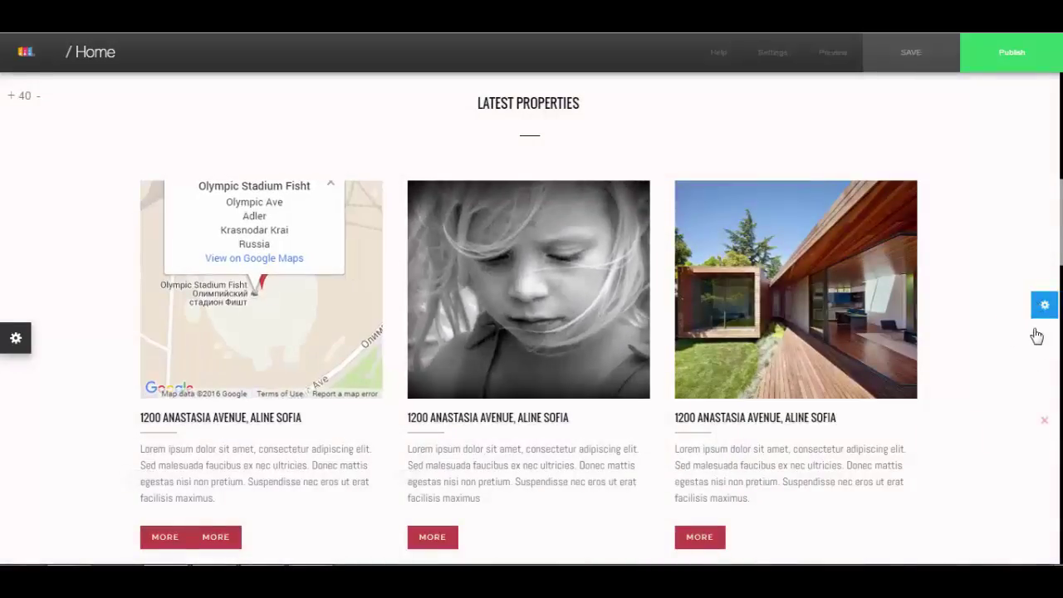
Try overlaying the Latest Properties item text on the images, centre it and place it back below the images
{"action": "mouse_move", "coordinate": [1044, 376]}
{"action": "left_click", "coordinate": [1042, 309]}
{"action": "left_click_drag", "start_coordinate": [865, 215], "coordinate": [901, 110]}
{"action": "left_click", "coordinate": [939, 188]}
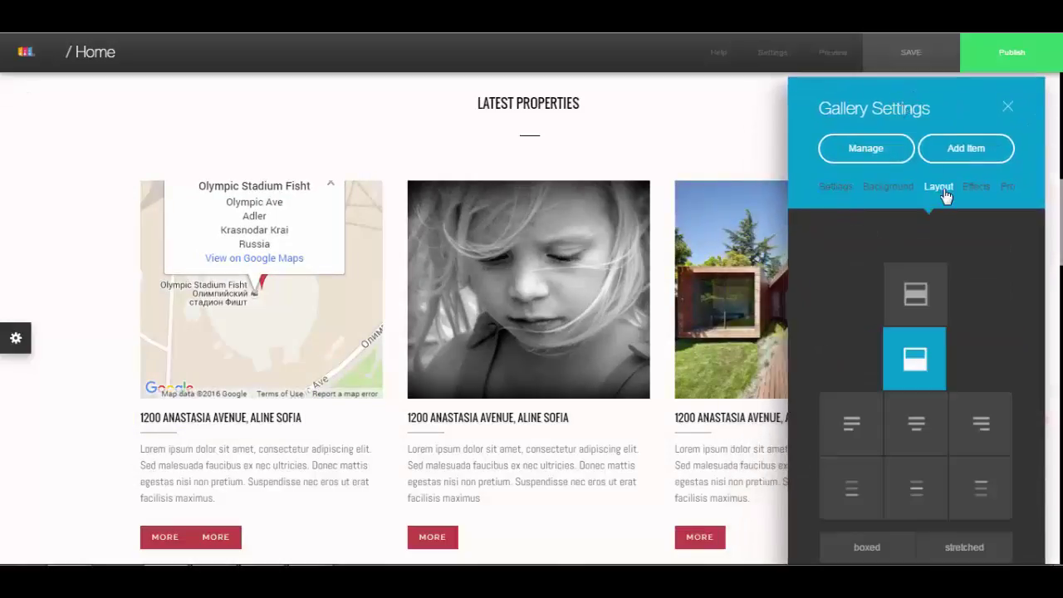
{"action": "left_click", "coordinate": [923, 299]}
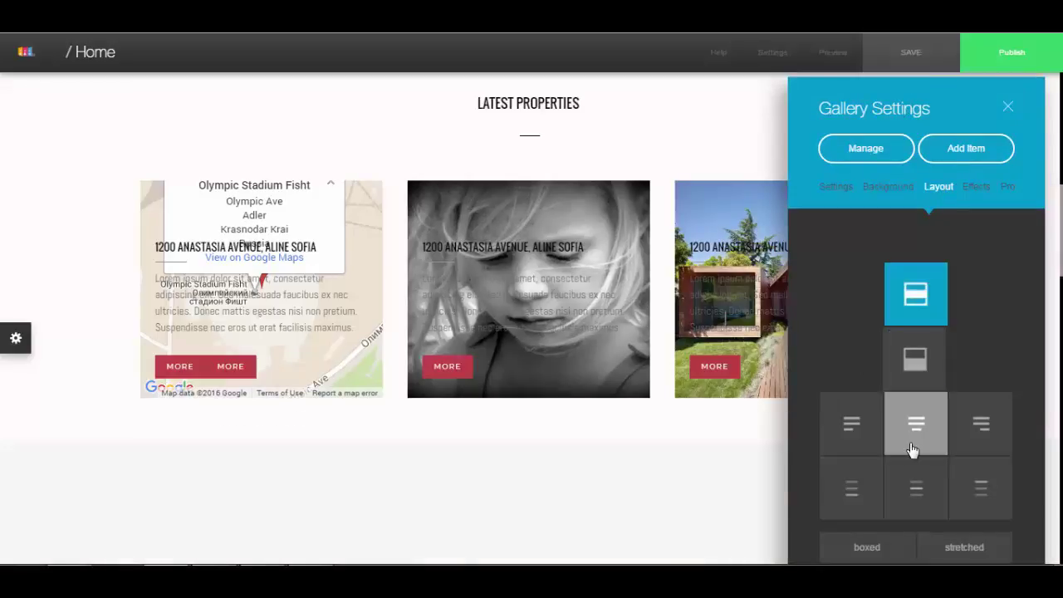
{"action": "left_click", "coordinate": [938, 378]}
{"action": "left_click", "coordinate": [935, 309]}
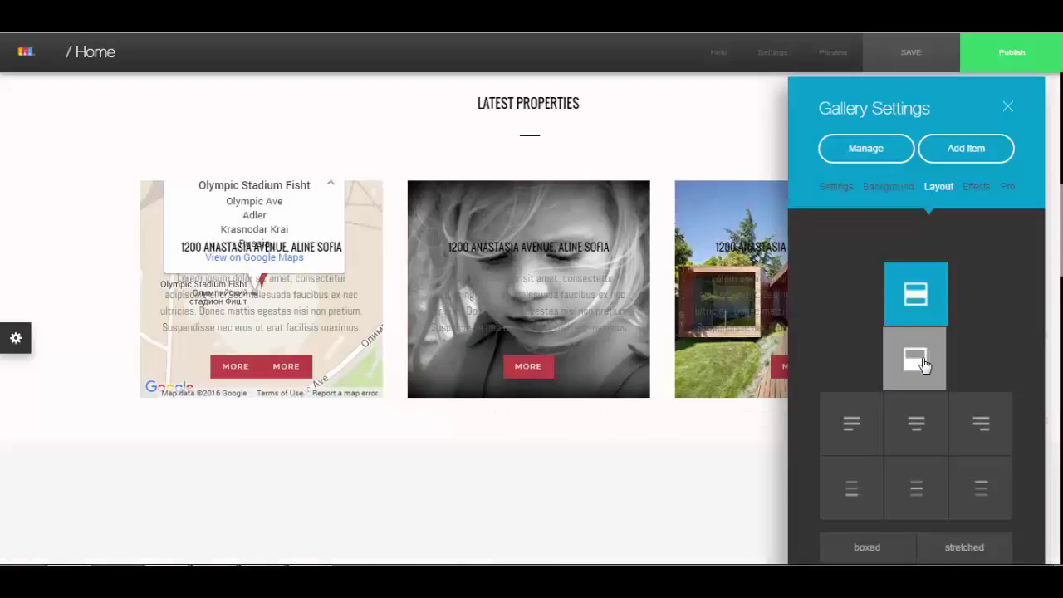
{"action": "left_click", "coordinate": [930, 337]}
Try right-aligning the gallery's item text and return it to centred alignment
{"action": "left_click", "coordinate": [963, 430]}
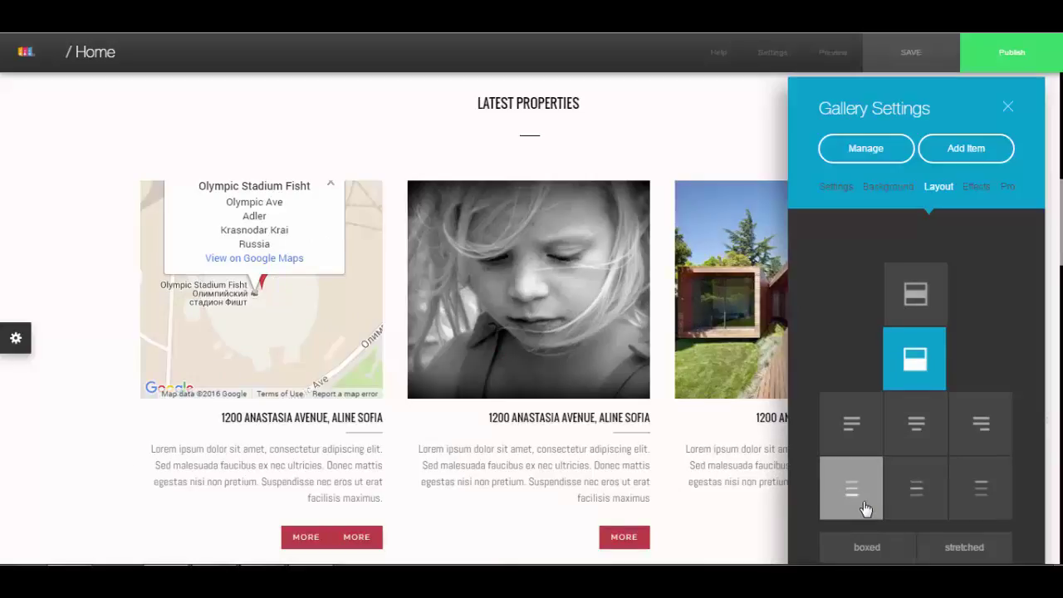
{"action": "scroll", "coordinate": [916, 474], "scroll_direction": "down", "scroll_amount": 3}
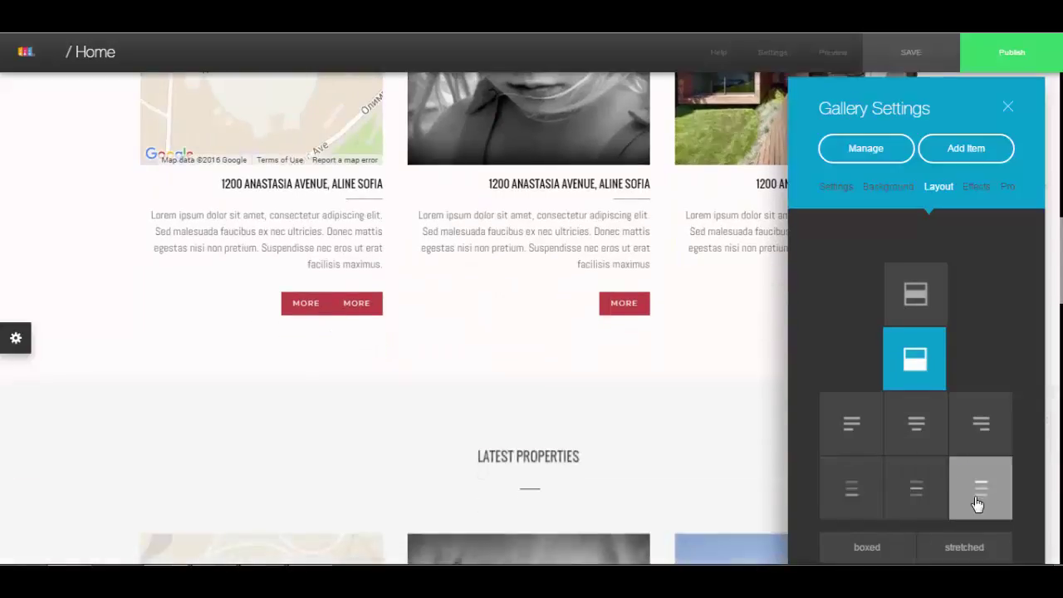
{"action": "left_click", "coordinate": [880, 414]}
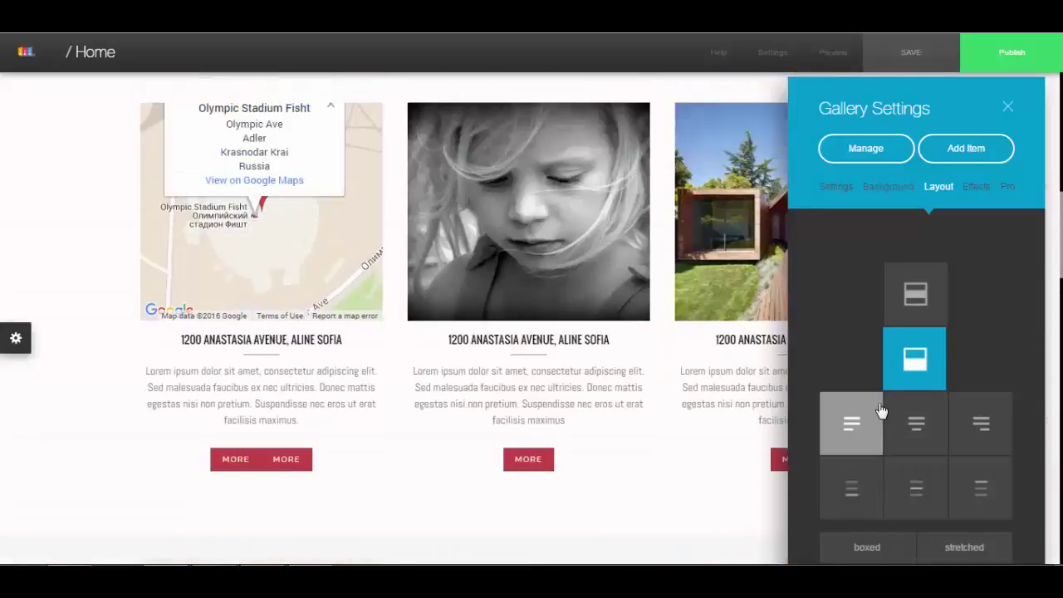
Compare the gallery's stretched width with the boxed width on the page
{"action": "left_click", "coordinate": [951, 548]}
{"action": "scroll", "coordinate": [657, 374], "scroll_direction": "up", "scroll_amount": 3}
{"action": "scroll", "coordinate": [782, 381], "scroll_direction": "down", "scroll_amount": 1}
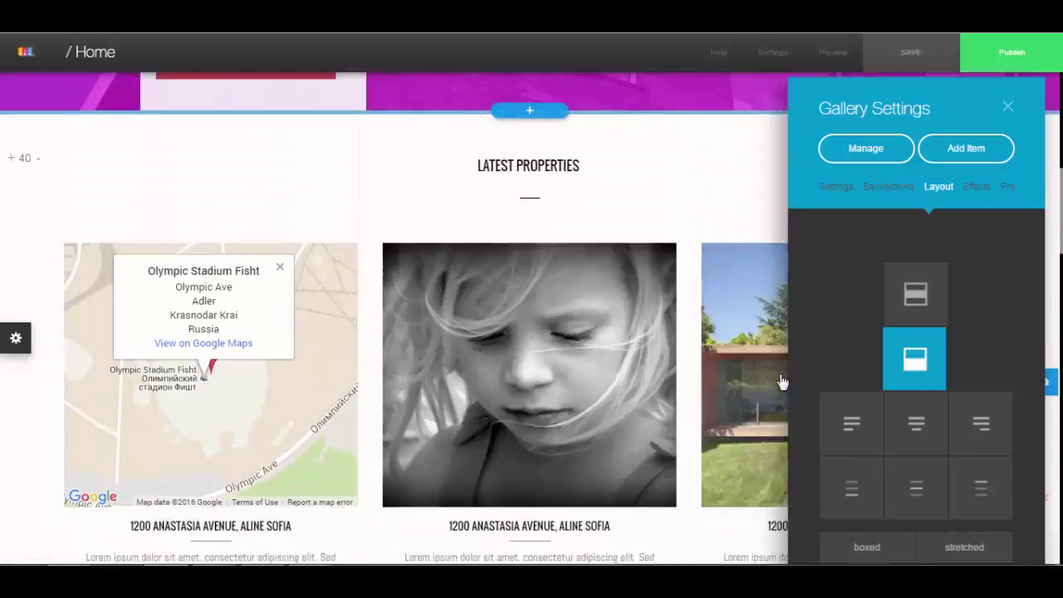
{"action": "left_click", "coordinate": [842, 408]}
{"action": "scroll", "coordinate": [652, 403], "scroll_direction": "down", "scroll_amount": 5}
{"action": "scroll", "coordinate": [624, 396], "scroll_direction": "up", "scroll_amount": 2}
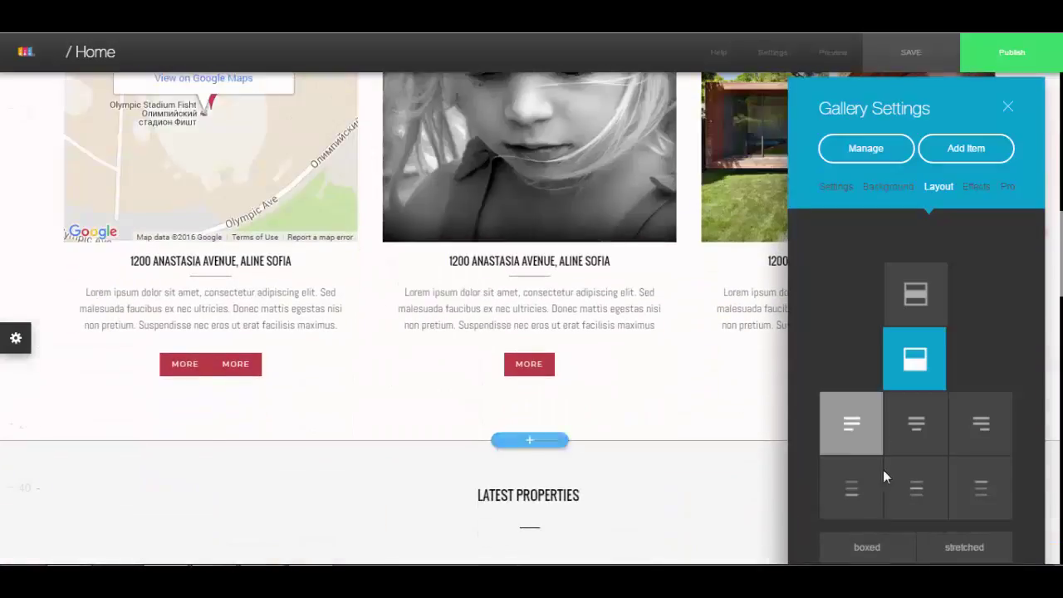
{"action": "left_click", "coordinate": [867, 547]}
{"action": "scroll", "coordinate": [548, 316], "scroll_direction": "down", "scroll_amount": 4}
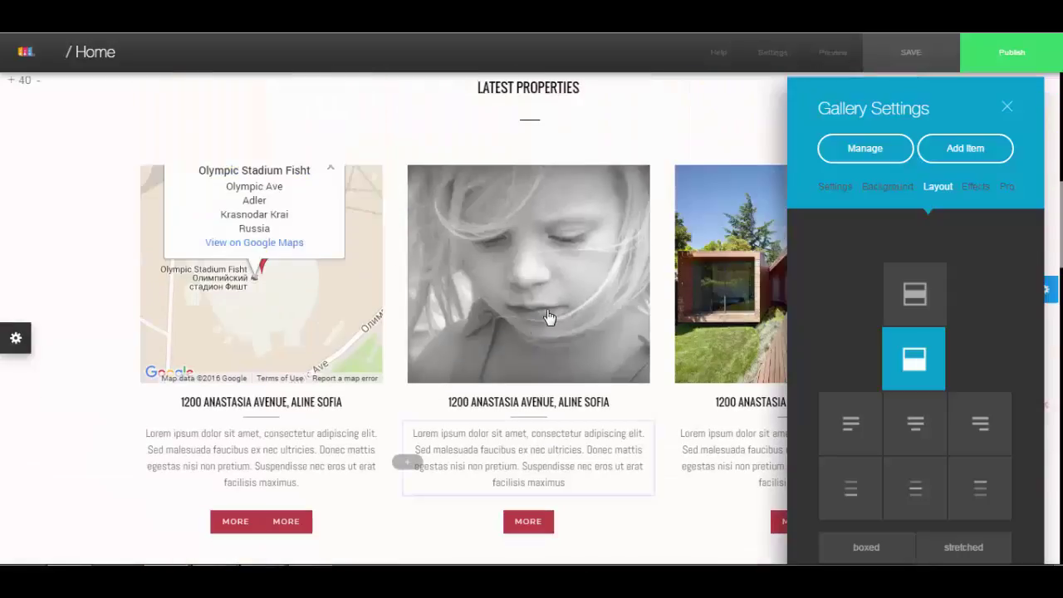
{"action": "scroll", "coordinate": [551, 316], "scroll_direction": "up", "scroll_amount": 3}
{"action": "scroll", "coordinate": [451, 332], "scroll_direction": "down", "scroll_amount": 3}
Set the Latest Properties gallery to the stretched width and close its settings
{"action": "left_click", "coordinate": [876, 509]}
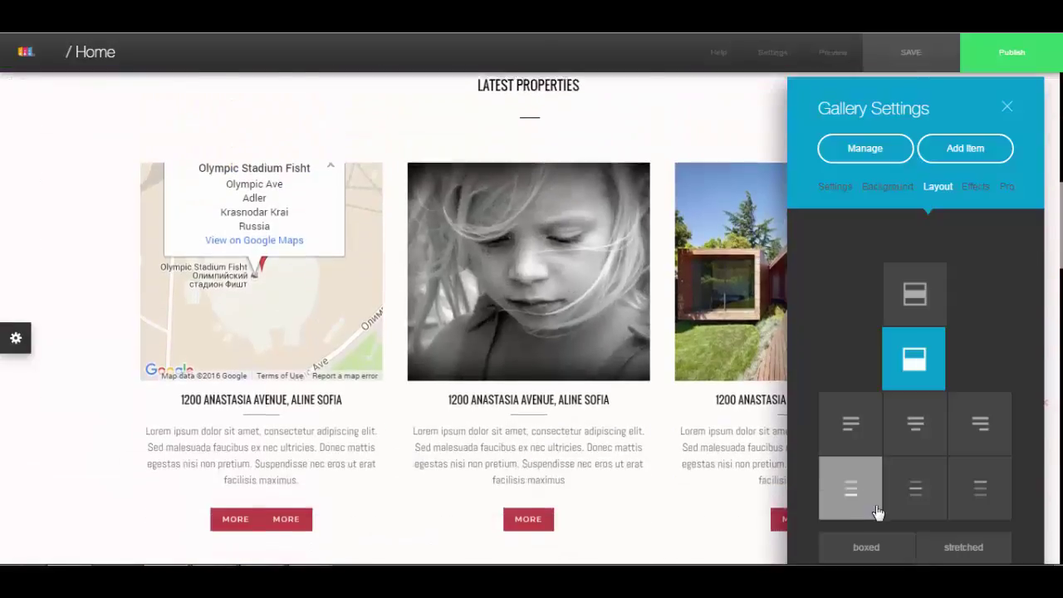
{"action": "left_click", "coordinate": [936, 453]}
{"action": "key", "text": "Escape"}
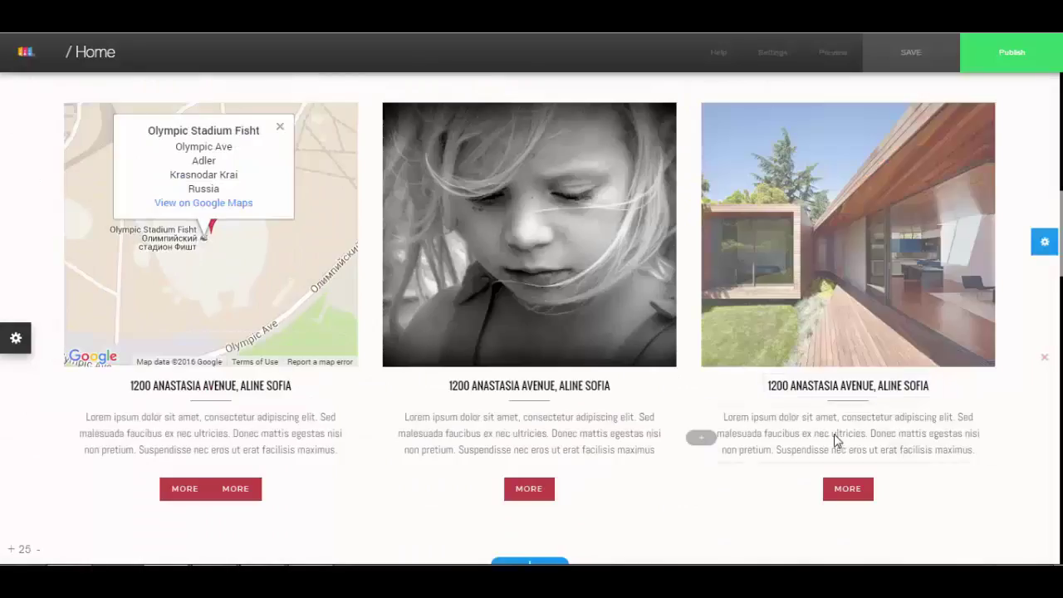
Open the section settings of the stretched three-item gallery and move the settings panel clear of the third item
{"action": "left_click", "coordinate": [836, 497]}
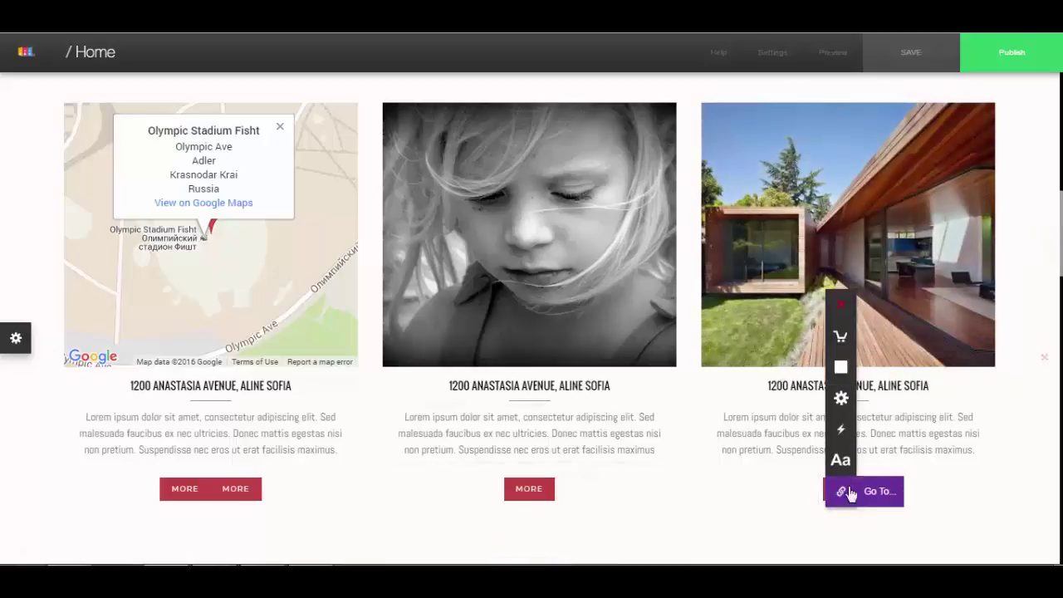
{"action": "left_click", "coordinate": [855, 494]}
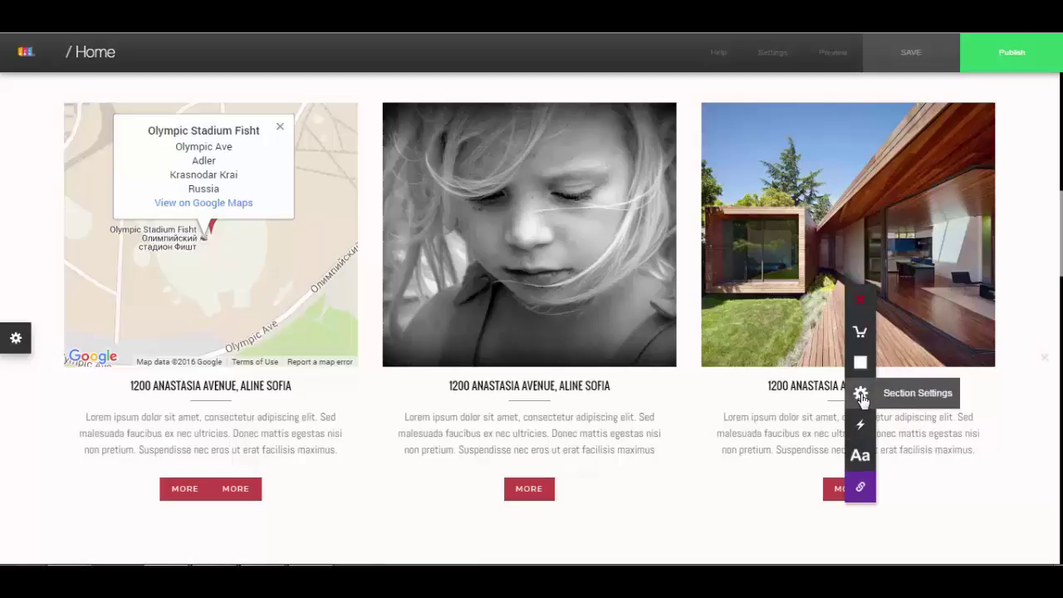
{"action": "left_click", "coordinate": [920, 402]}
{"action": "left_click_drag", "start_coordinate": [868, 209], "coordinate": [479, 86]}
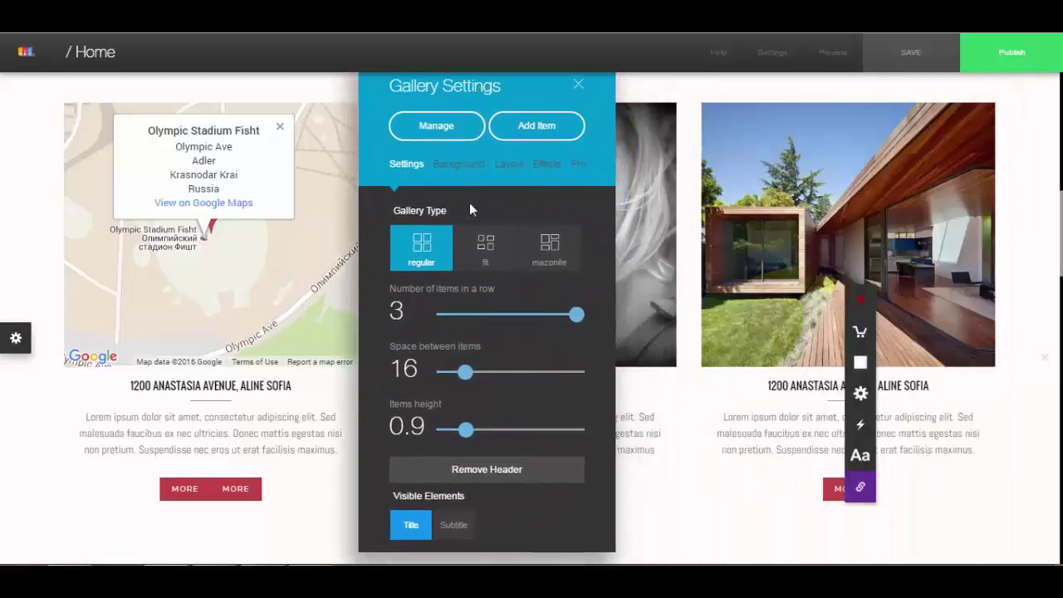
Try the fit and mazonite gallery types and return the gallery to the regular type
{"action": "left_click", "coordinate": [482, 251]}
{"action": "left_click", "coordinate": [544, 260]}
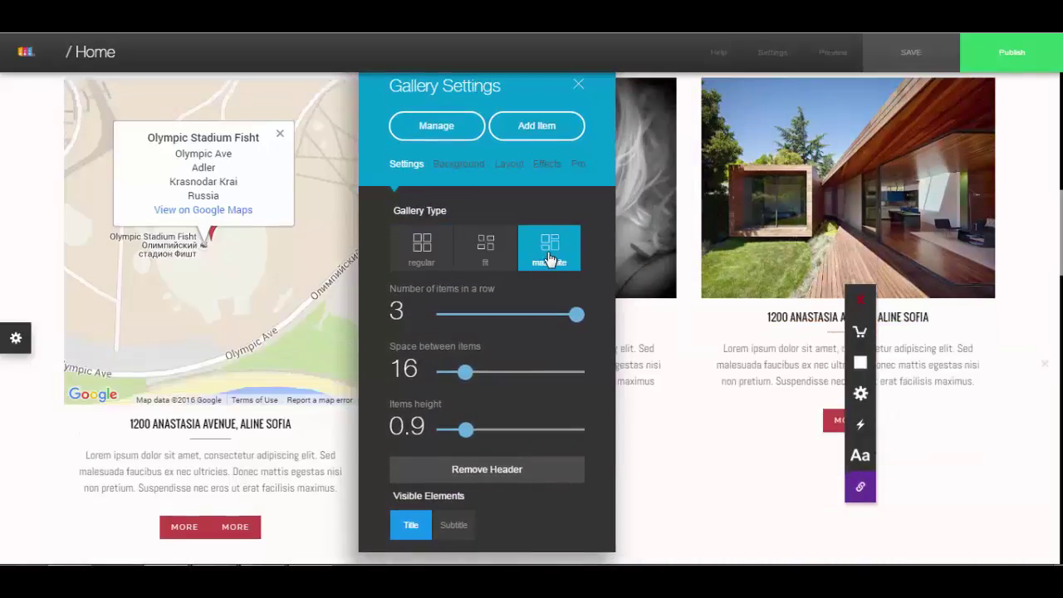
{"action": "left_click", "coordinate": [492, 257]}
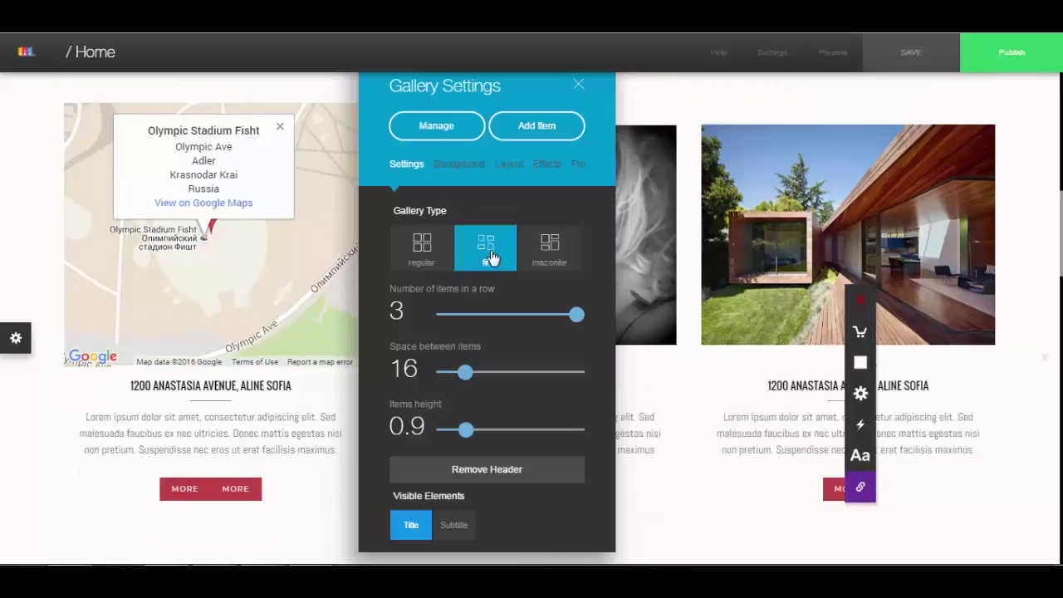
{"action": "left_click", "coordinate": [550, 254]}
{"action": "left_click", "coordinate": [489, 256]}
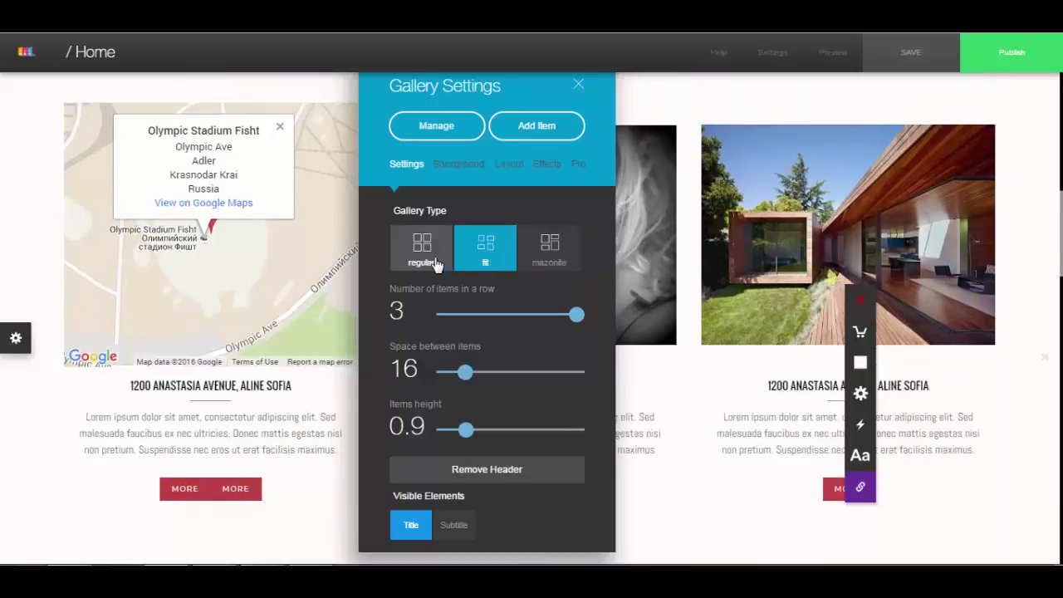
{"action": "left_click", "coordinate": [428, 263]}
{"action": "left_click", "coordinate": [484, 252]}
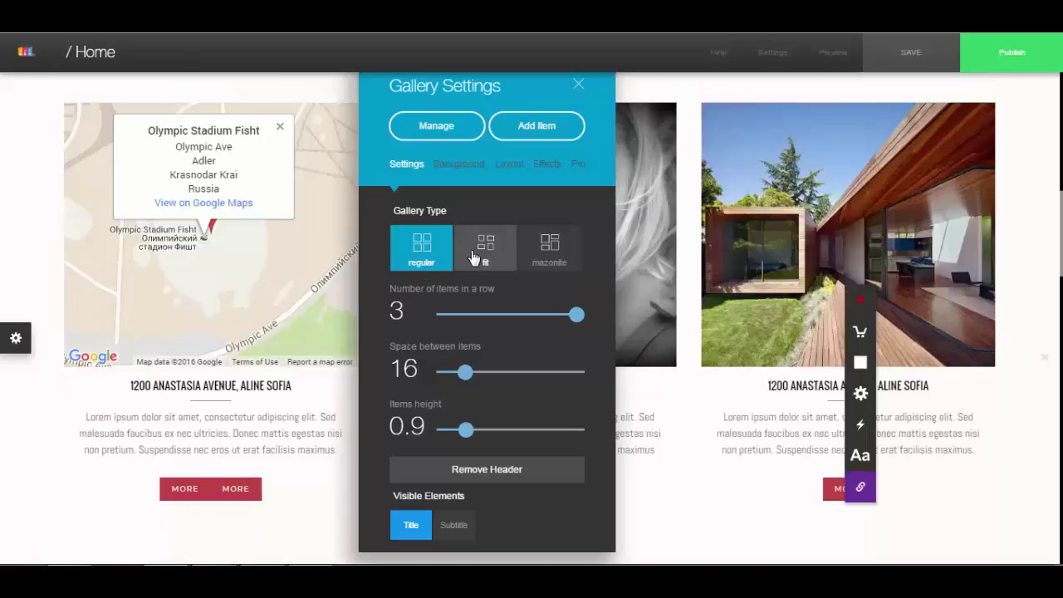
{"action": "left_click", "coordinate": [568, 267]}
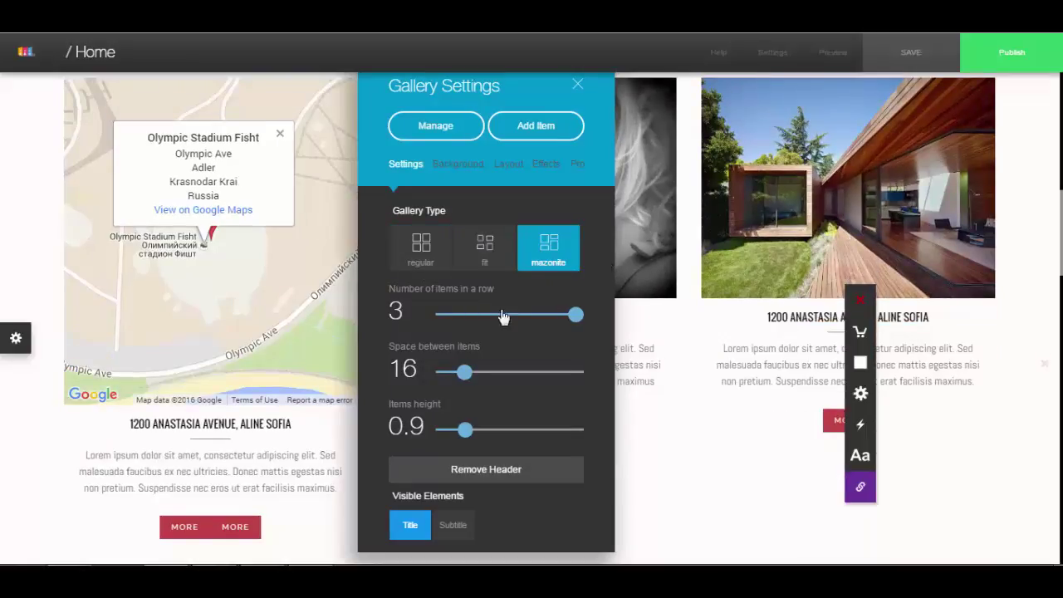
{"action": "left_click", "coordinate": [488, 261]}
{"action": "left_click", "coordinate": [423, 253]}
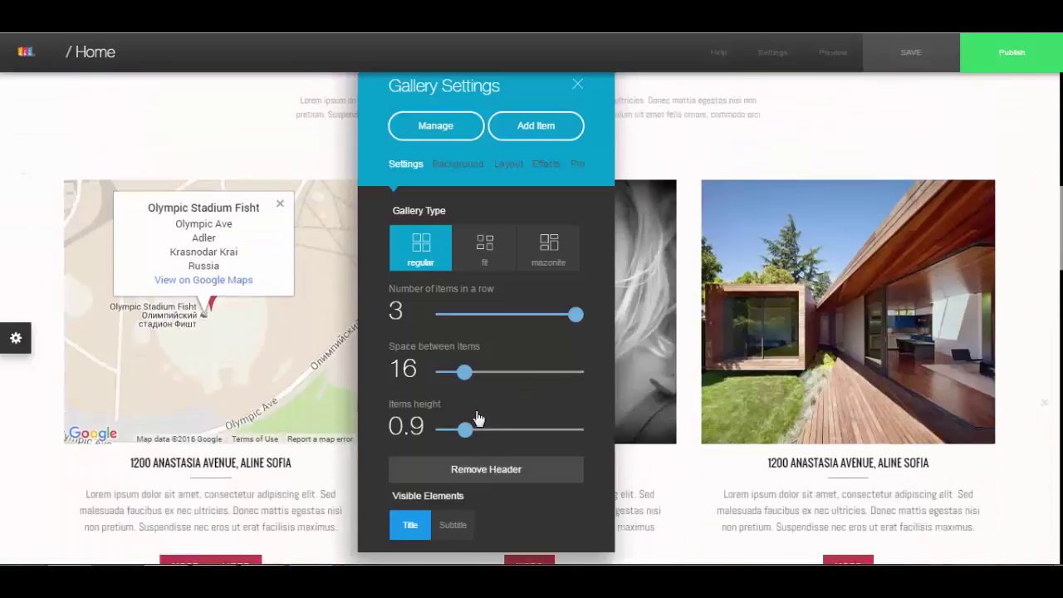
Try showing the gallery's subtitle, hide it again and hide the title as well
{"action": "left_click", "coordinate": [453, 526]}
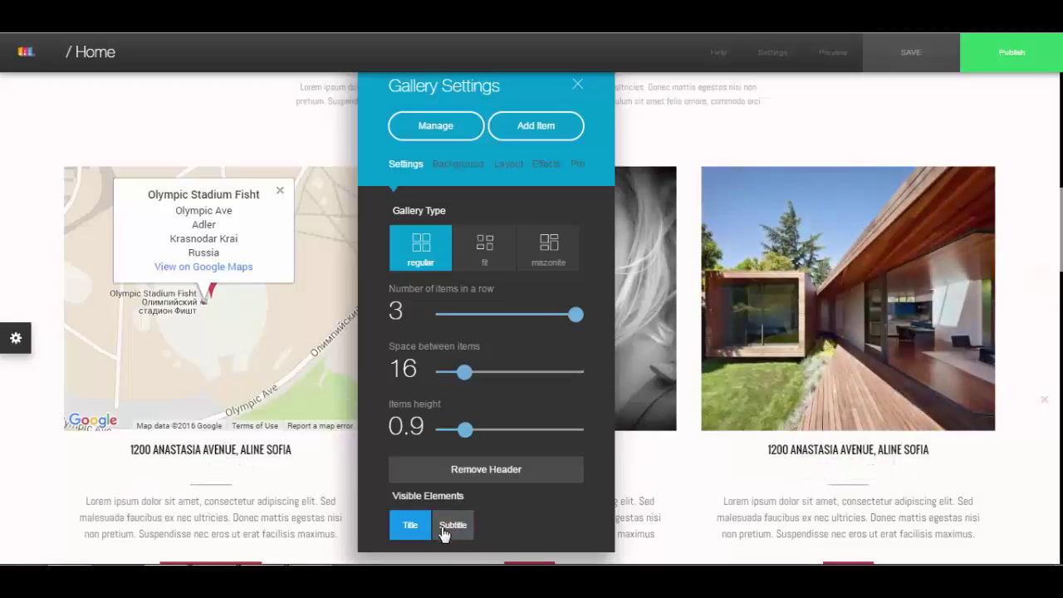
{"action": "left_click", "coordinate": [444, 531]}
{"action": "left_click", "coordinate": [406, 528]}
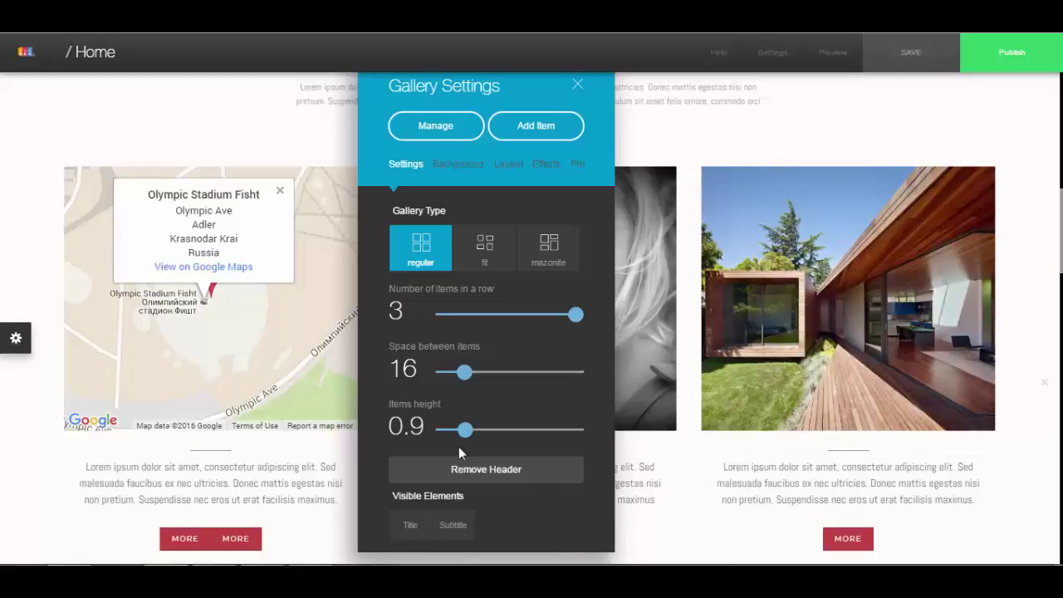
Set the space between gallery items to 0 and the number of items in a row to 1, and close the settings
{"action": "left_click_drag", "start_coordinate": [472, 378], "coordinate": [437, 490]}
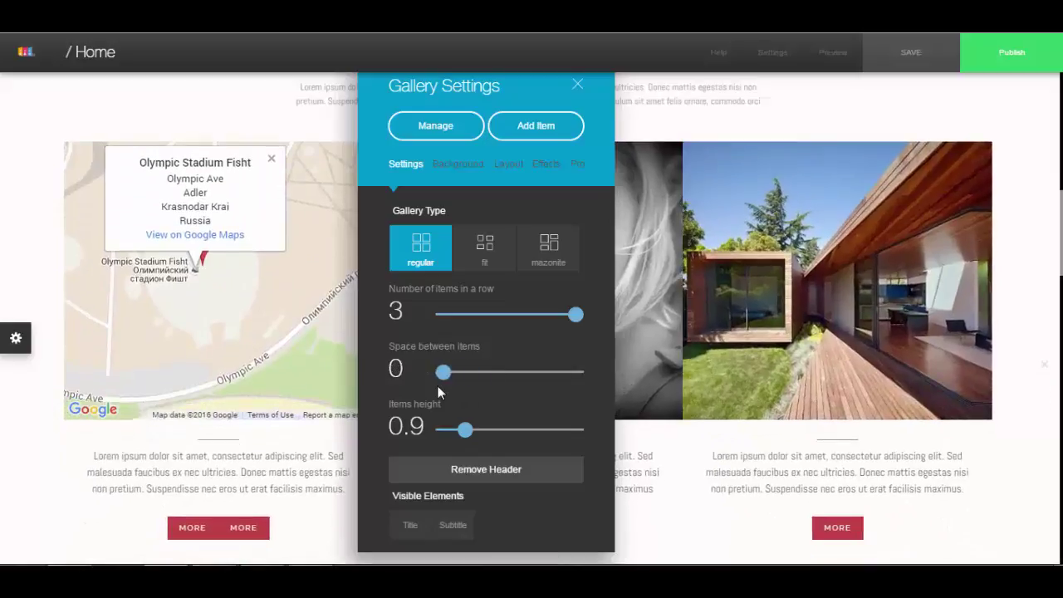
{"action": "left_click_drag", "start_coordinate": [575, 315], "coordinate": [471, 316]}
{"action": "scroll", "coordinate": [657, 311], "scroll_direction": "down", "scroll_amount": 3}
{"action": "left_click", "coordinate": [735, 364]}
Examine the single-column gallery's large items and compare them with the sections above and below
{"action": "scroll", "coordinate": [728, 370], "scroll_direction": "down", "scroll_amount": 15}
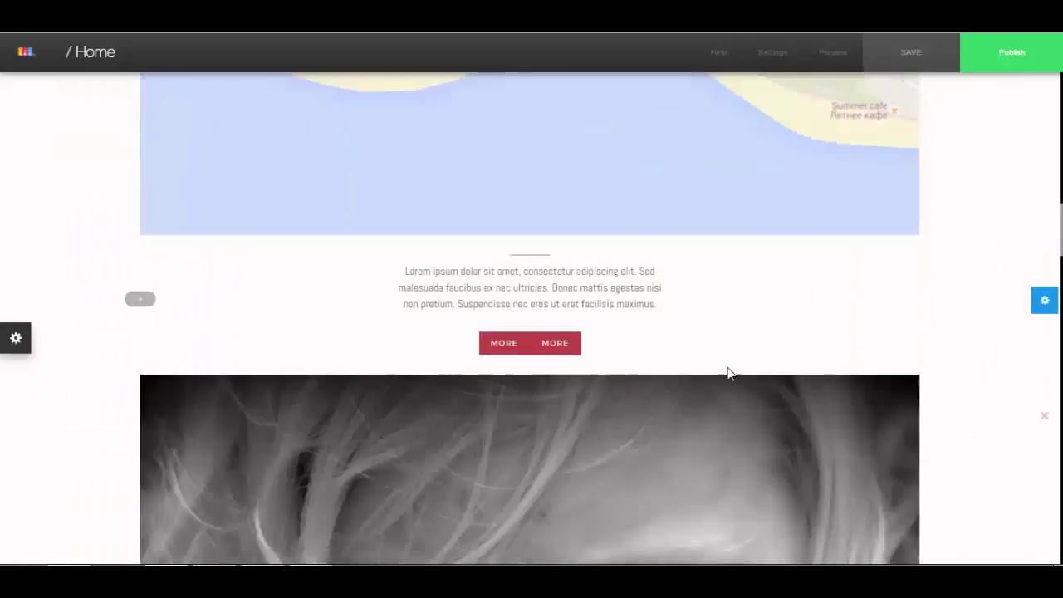
{"action": "scroll", "coordinate": [711, 387], "scroll_direction": "down", "scroll_amount": 10}
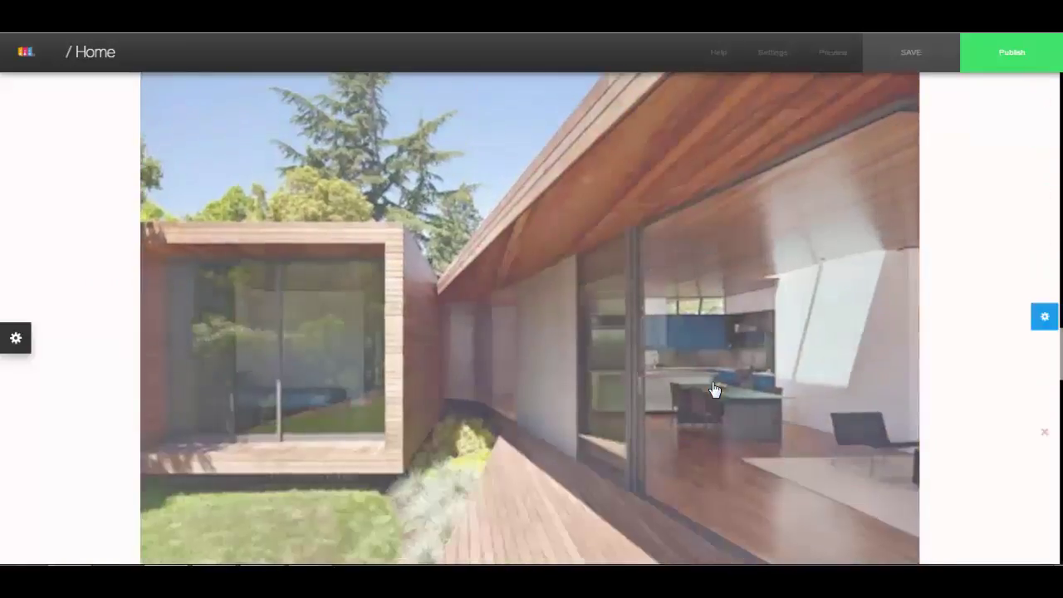
{"action": "scroll", "coordinate": [713, 391], "scroll_direction": "down", "scroll_amount": 5}
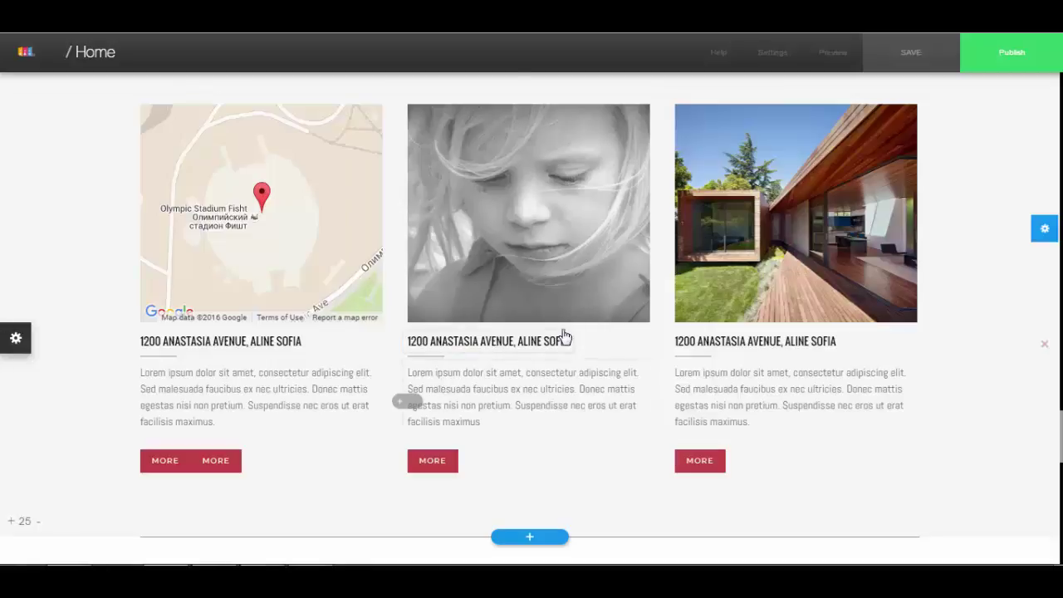
{"action": "scroll", "coordinate": [636, 334], "scroll_direction": "up", "scroll_amount": 15}
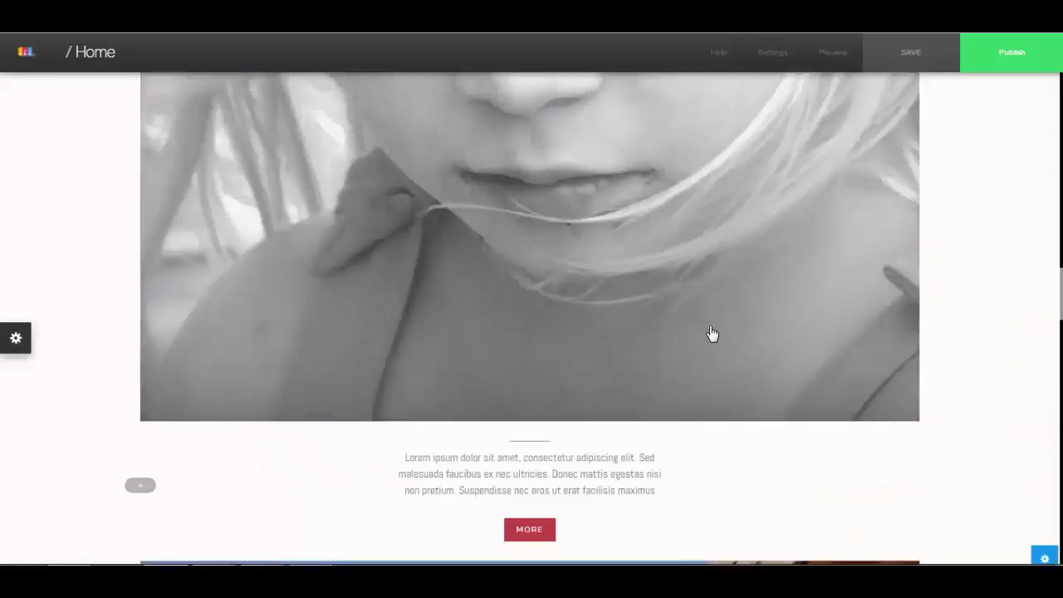
{"action": "scroll", "coordinate": [711, 333], "scroll_direction": "up", "scroll_amount": 15}
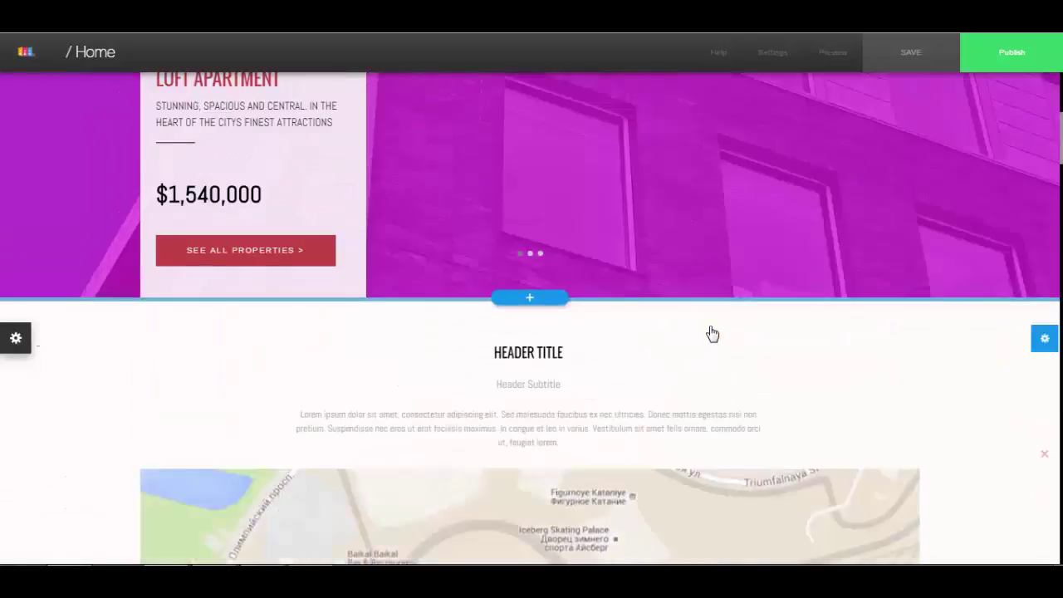
{"action": "scroll", "coordinate": [711, 334], "scroll_direction": "down", "scroll_amount": 7}
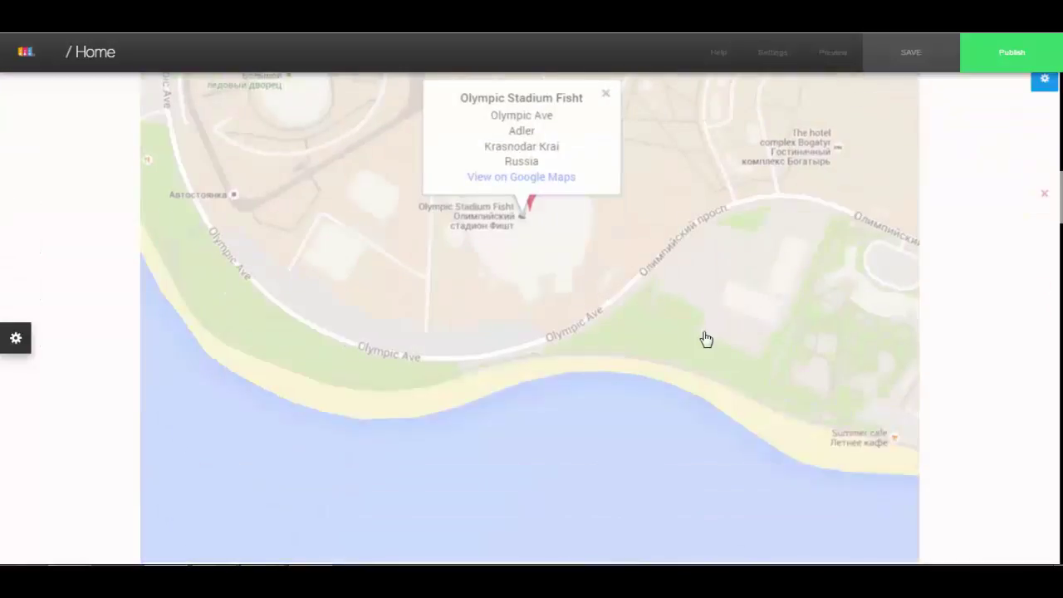
{"action": "scroll", "coordinate": [704, 339], "scroll_direction": "up", "scroll_amount": 2}
{"action": "scroll", "coordinate": [700, 339], "scroll_direction": "down", "scroll_amount": 7}
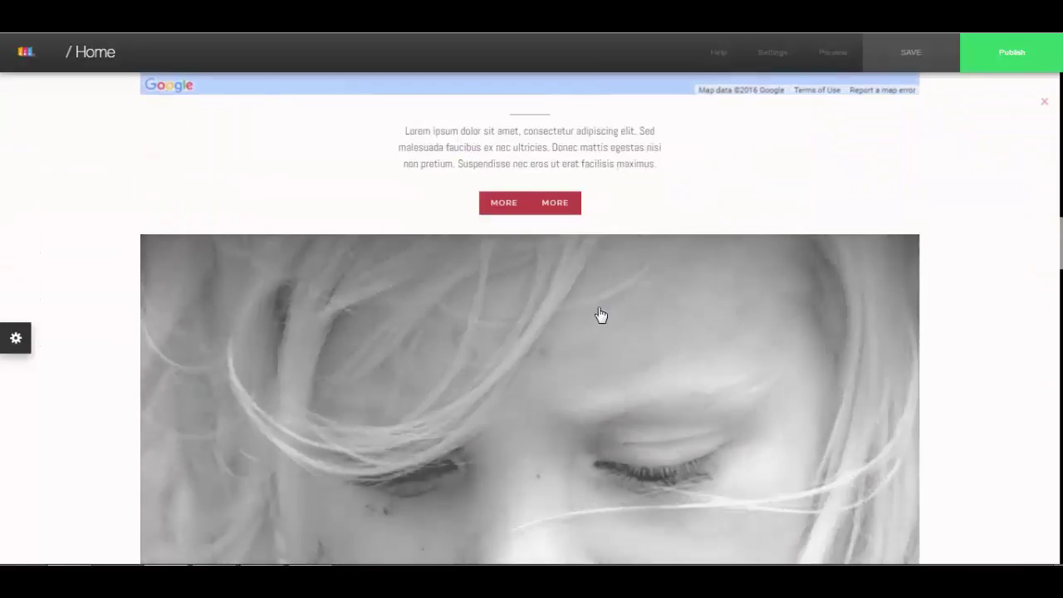
{"action": "scroll", "coordinate": [602, 313], "scroll_direction": "up", "scroll_amount": 2}
{"action": "scroll", "coordinate": [605, 310], "scroll_direction": "down", "scroll_amount": 2}
{"action": "scroll", "coordinate": [636, 325], "scroll_direction": "up", "scroll_amount": 5}
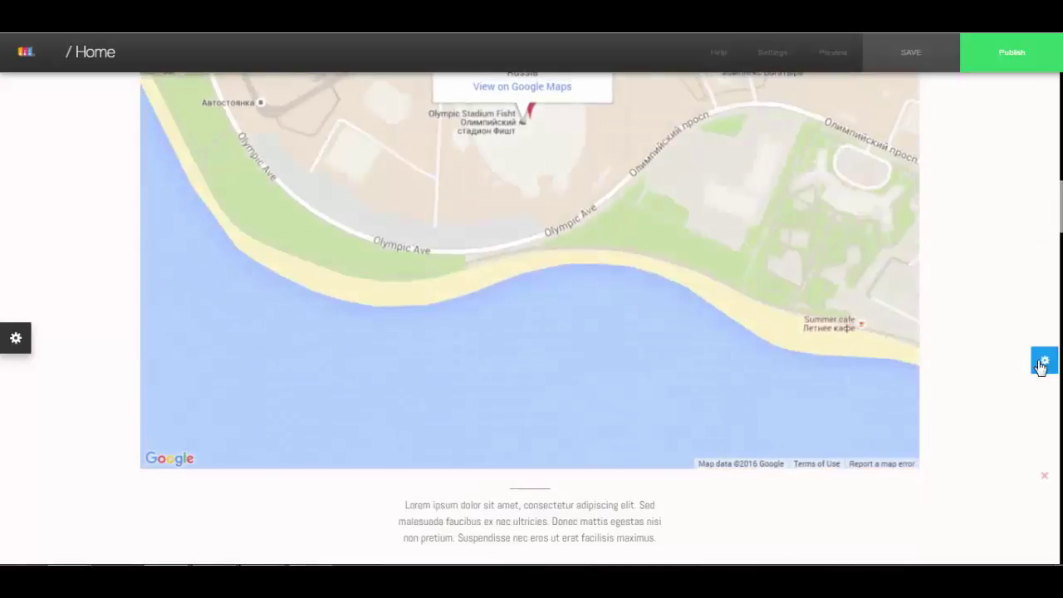
Reopen the single-column gallery's settings and set its layout to overlay the item text on the images
{"action": "left_click", "coordinate": [1041, 365]}
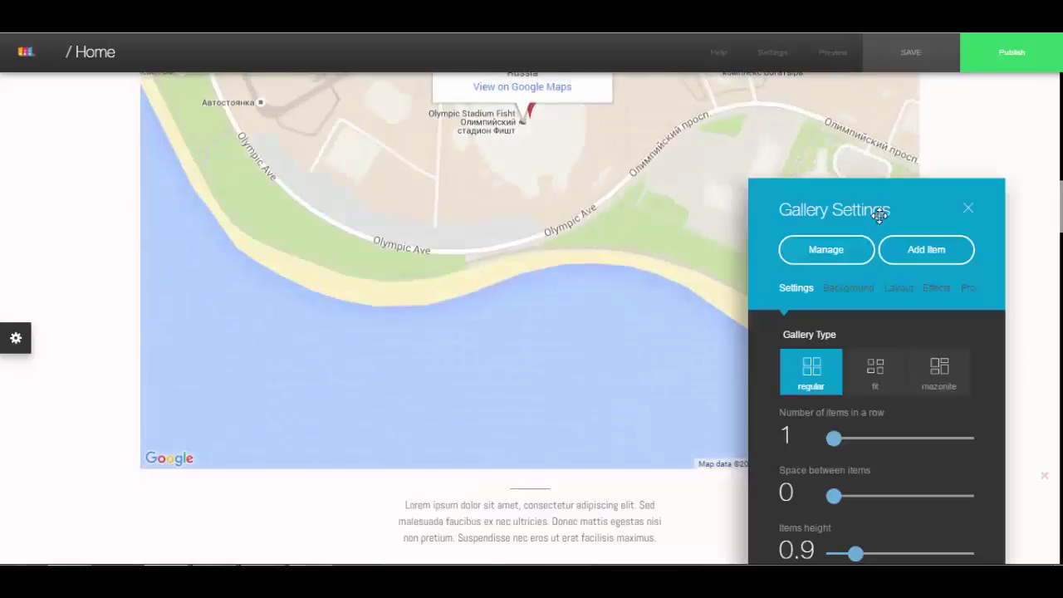
{"action": "left_click_drag", "start_coordinate": [880, 214], "coordinate": [805, 120]}
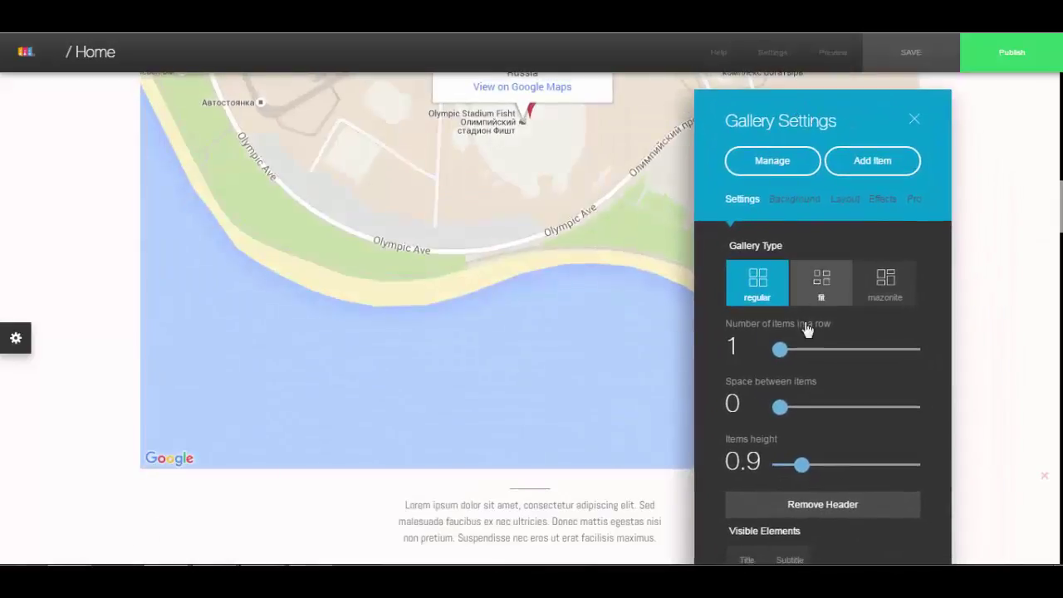
{"action": "left_click", "coordinate": [844, 204]}
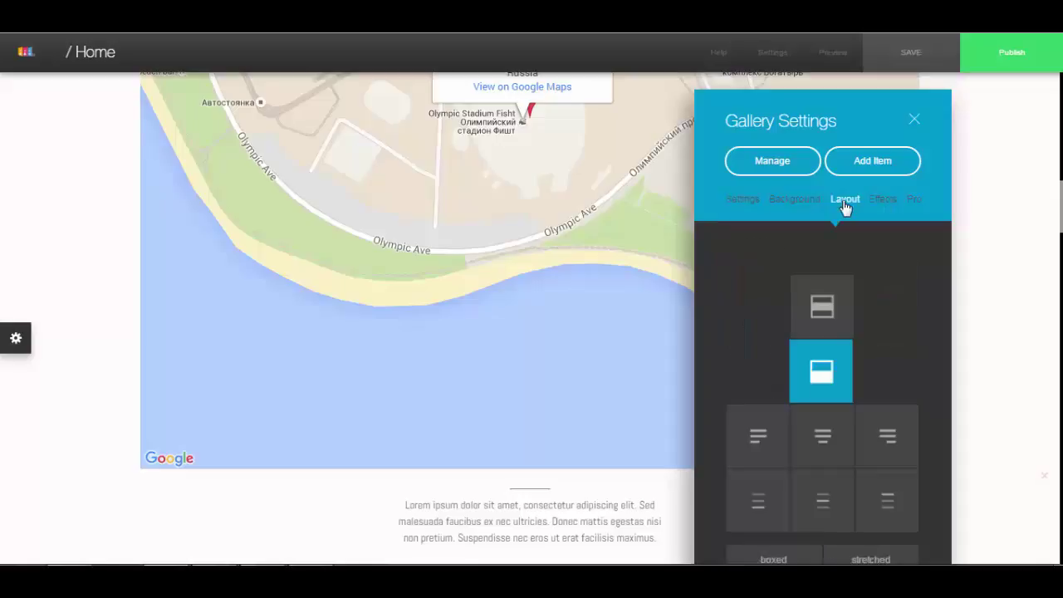
{"action": "left_click", "coordinate": [822, 306]}
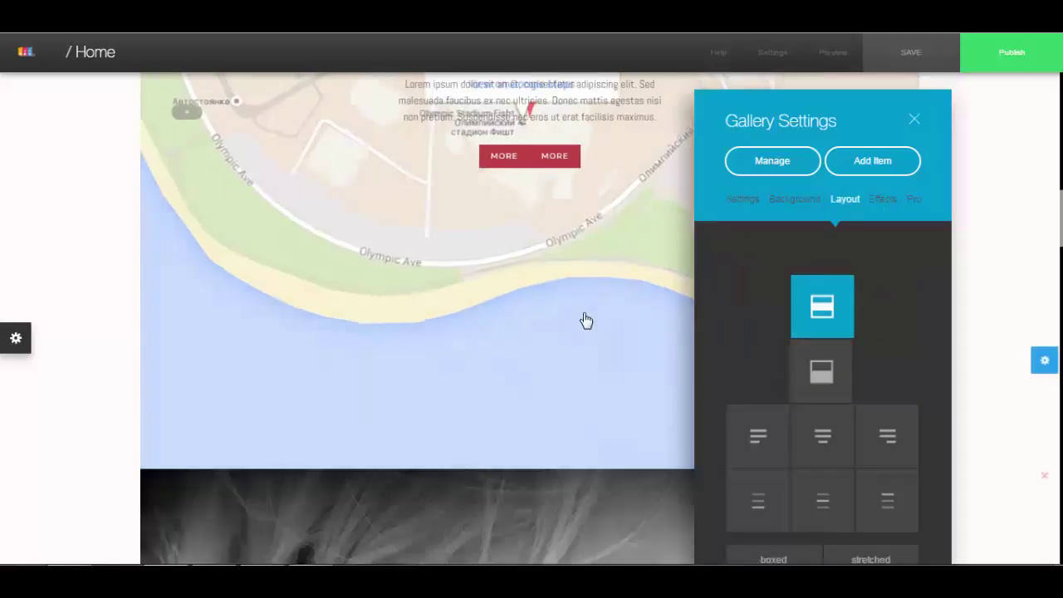
Examine the overlaid text and buttons on the gallery's images down to the Latest Properties section
{"action": "scroll", "coordinate": [538, 349], "scroll_direction": "down", "scroll_amount": 10}
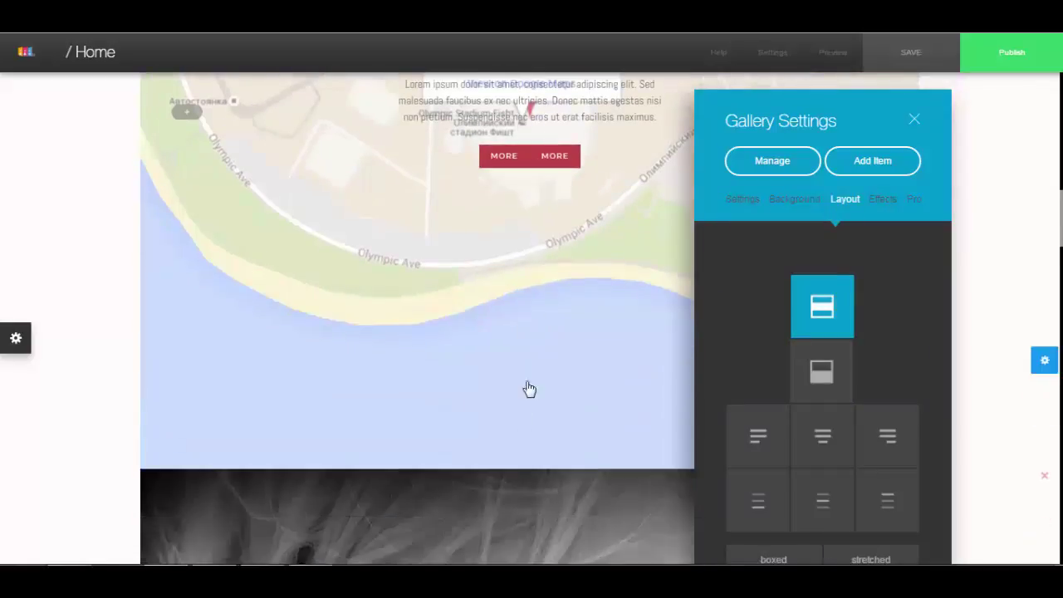
{"action": "scroll", "coordinate": [538, 349], "scroll_direction": "down", "scroll_amount": 10}
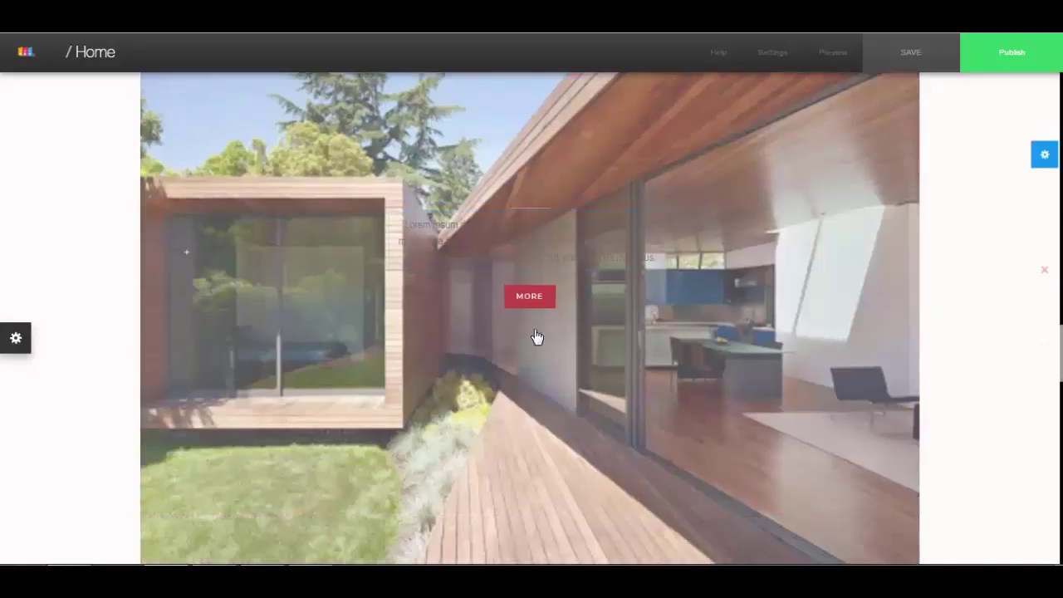
{"action": "scroll", "coordinate": [559, 360], "scroll_direction": "down", "scroll_amount": 4}
{"action": "scroll", "coordinate": [560, 360], "scroll_direction": "up", "scroll_amount": 2}
{"action": "scroll", "coordinate": [562, 361], "scroll_direction": "down", "scroll_amount": 3}
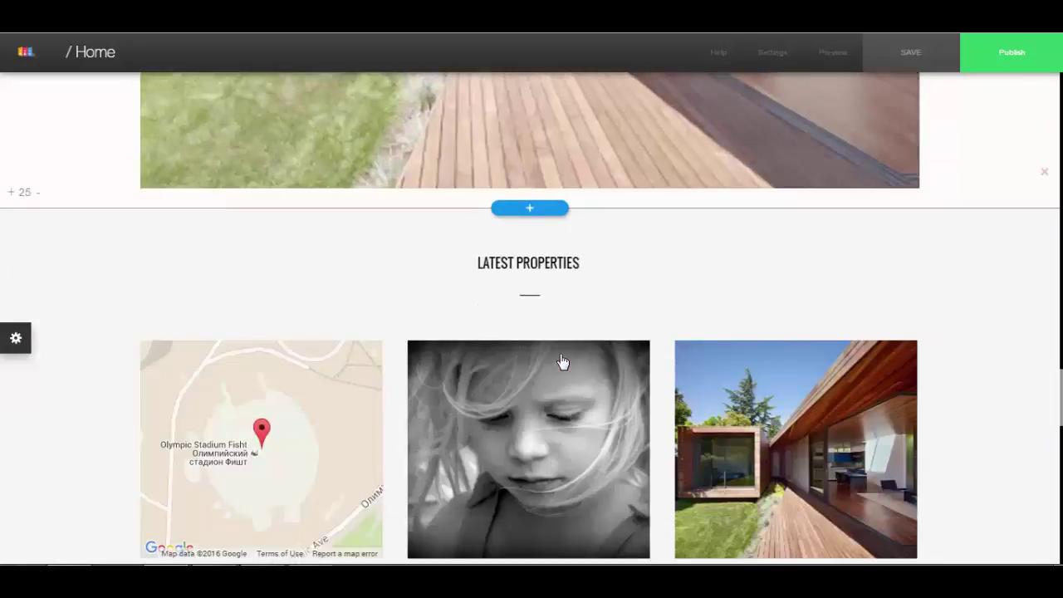
{"action": "scroll", "coordinate": [562, 360], "scroll_direction": "down", "scroll_amount": 3}
{"action": "scroll", "coordinate": [562, 360], "scroll_direction": "up", "scroll_amount": 8}
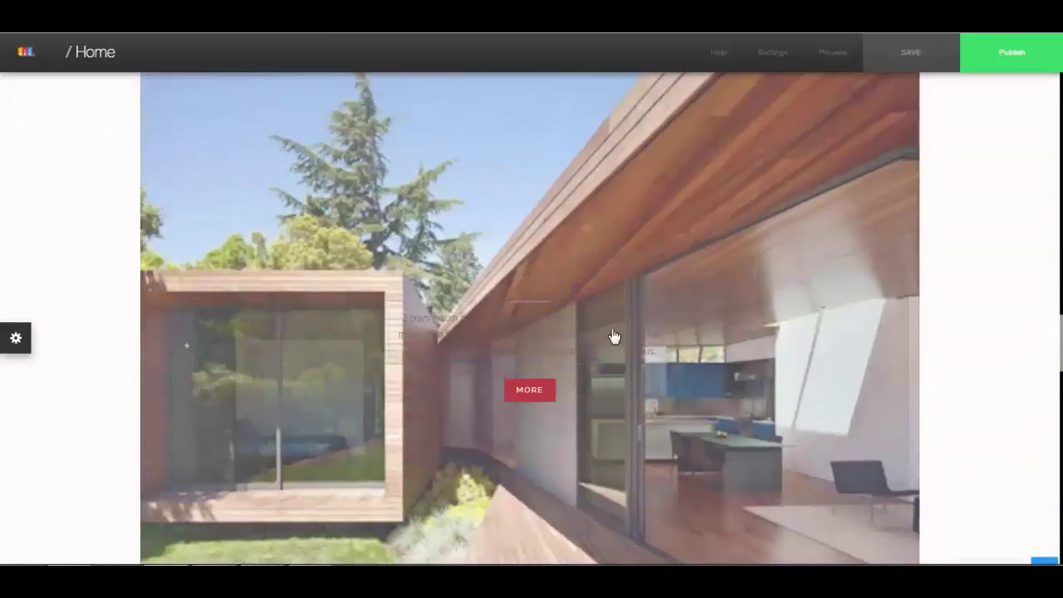